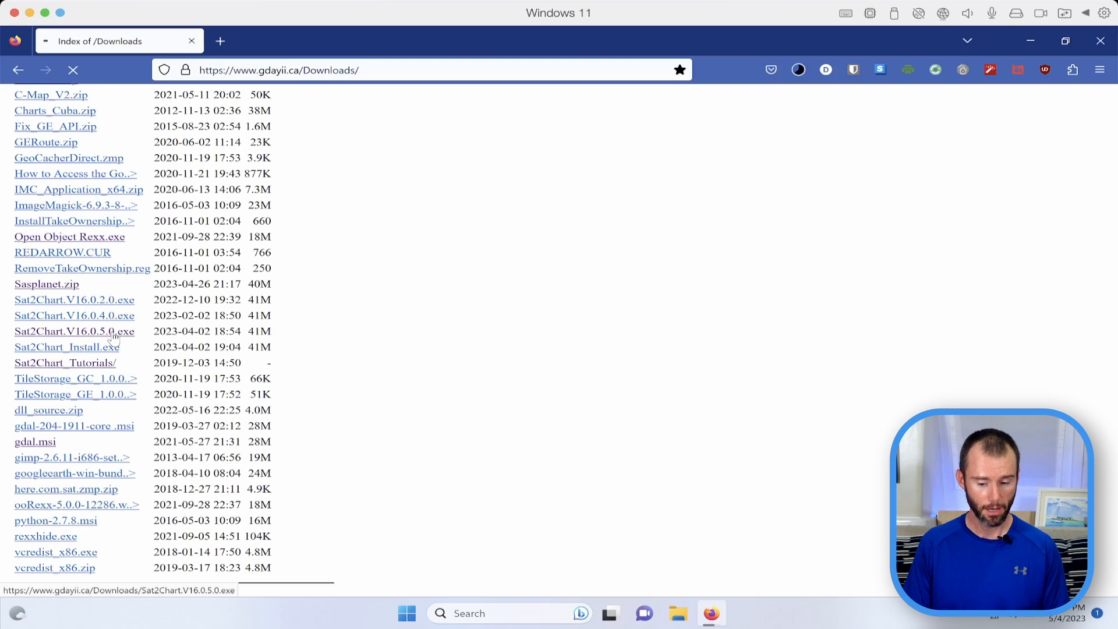
- Download Sat2Chart.V16.0.5.0.exe and Open Object Rexx.exe from the Downloads index page, checking the download progress
{"action": "left_click", "coordinate": [113, 338]}
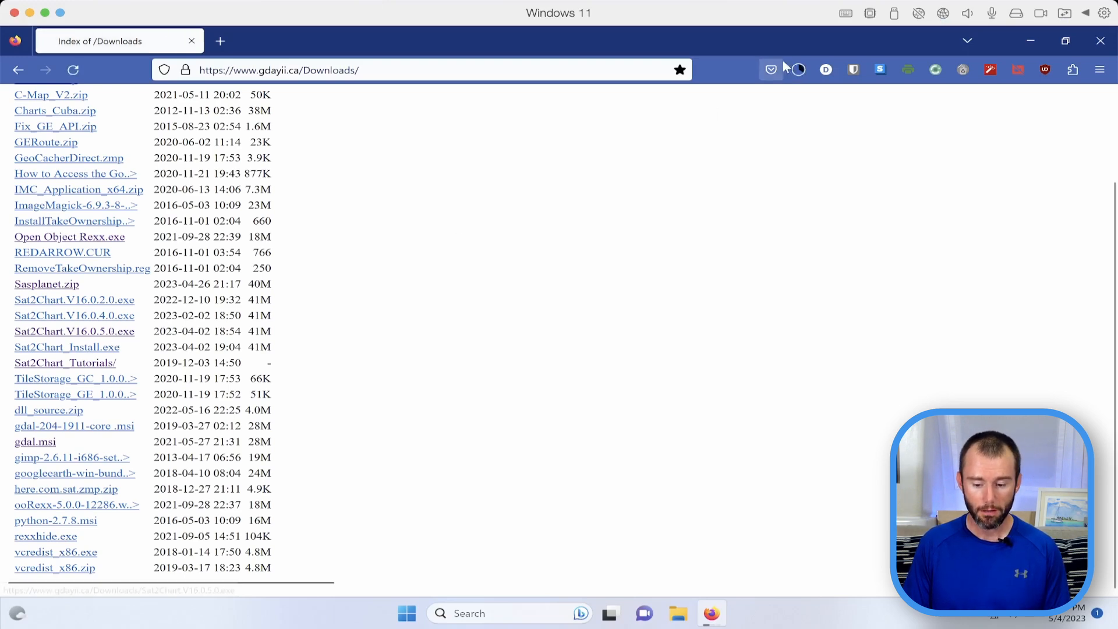
{"action": "left_click", "coordinate": [800, 70]}
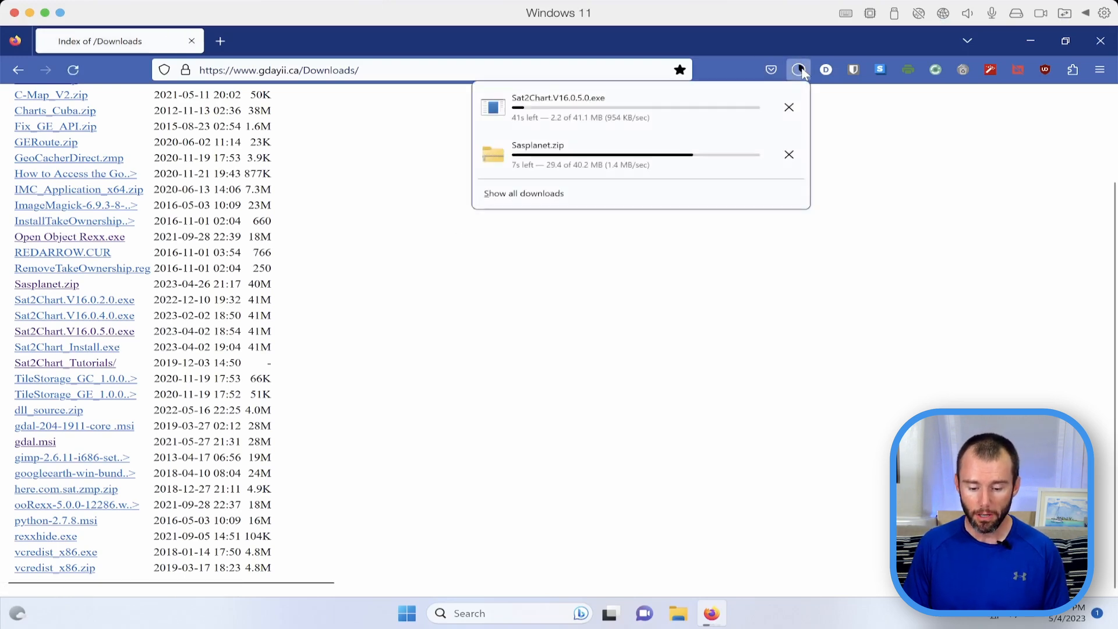
{"action": "left_click", "coordinate": [520, 315]}
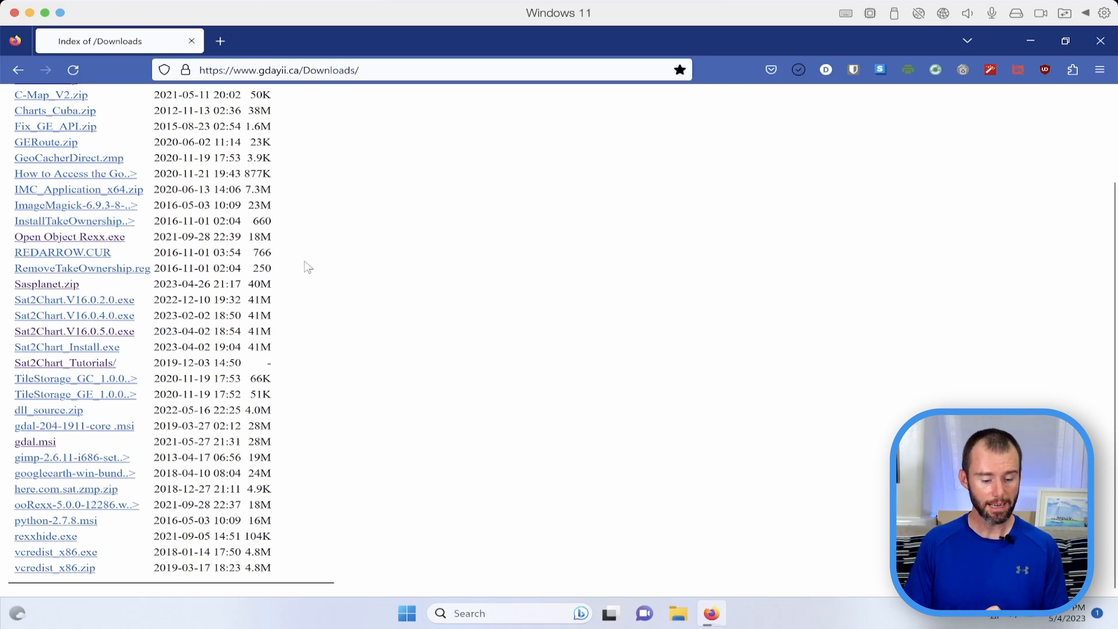
{"action": "left_click", "coordinate": [92, 240]}
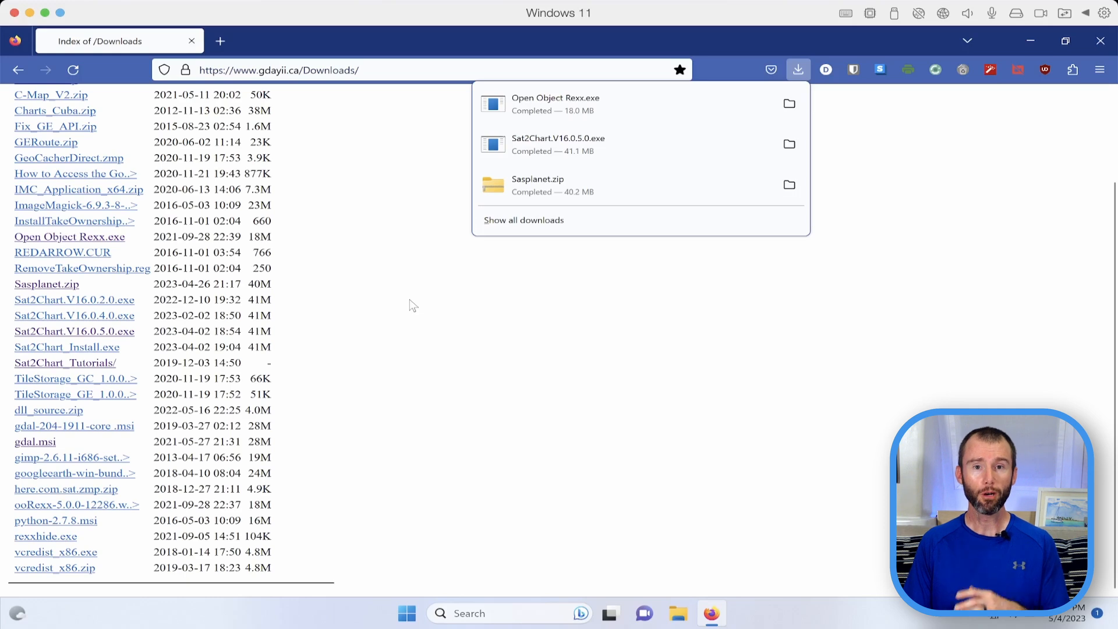
{"action": "left_click", "coordinate": [341, 391]}
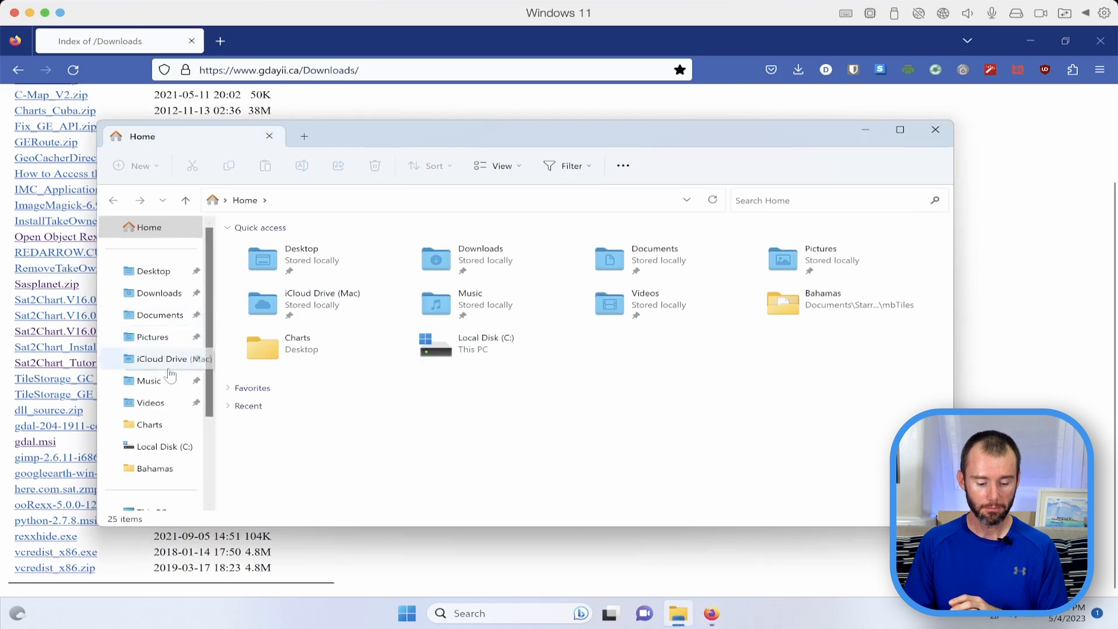
- Run the gdal installer from the Desktop folder, accept its license agreement and install GDAL 204 (MSVC 2017)
{"action": "left_click", "coordinate": [165, 273]}
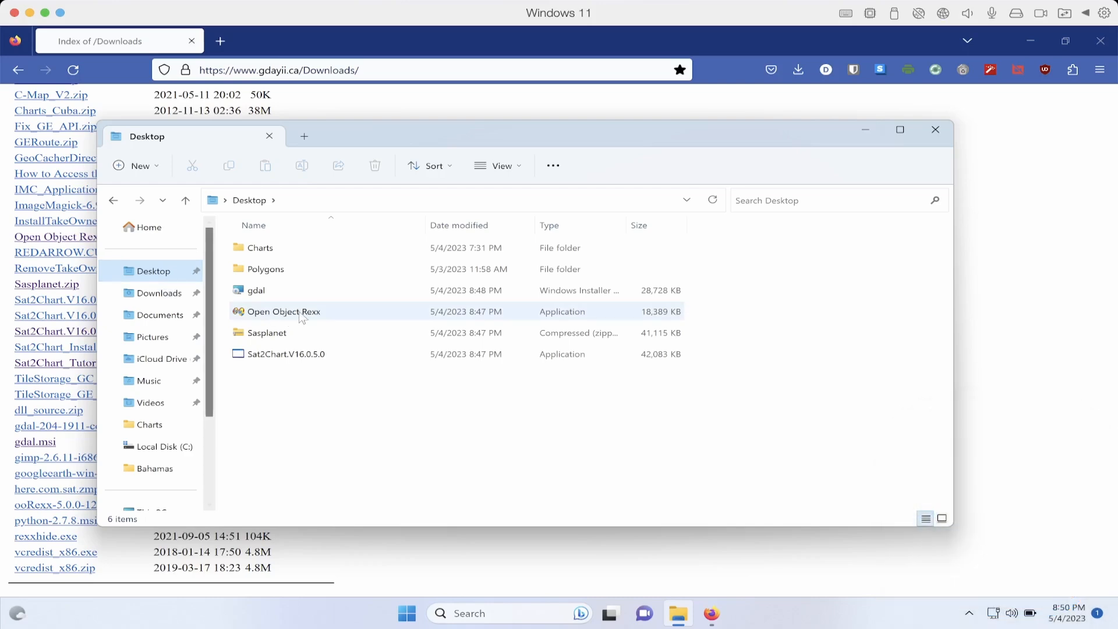
{"action": "double_click", "coordinate": [256, 290]}
{"action": "left_click", "coordinate": [639, 425]}
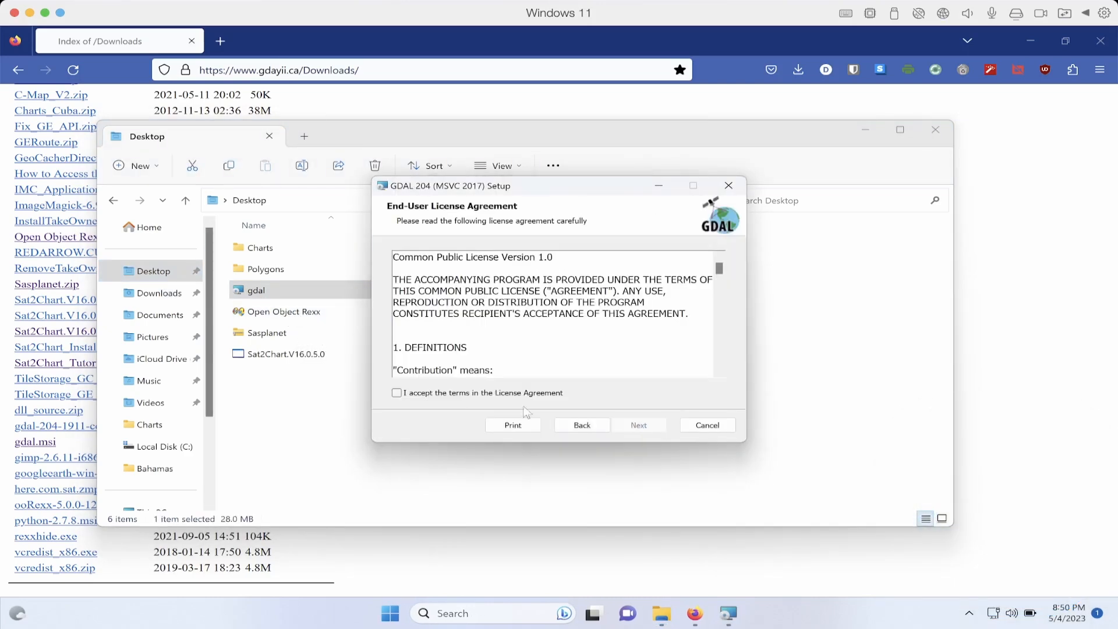
{"action": "left_click", "coordinate": [397, 393]}
{"action": "left_click", "coordinate": [643, 429]}
{"action": "left_click", "coordinate": [452, 262]}
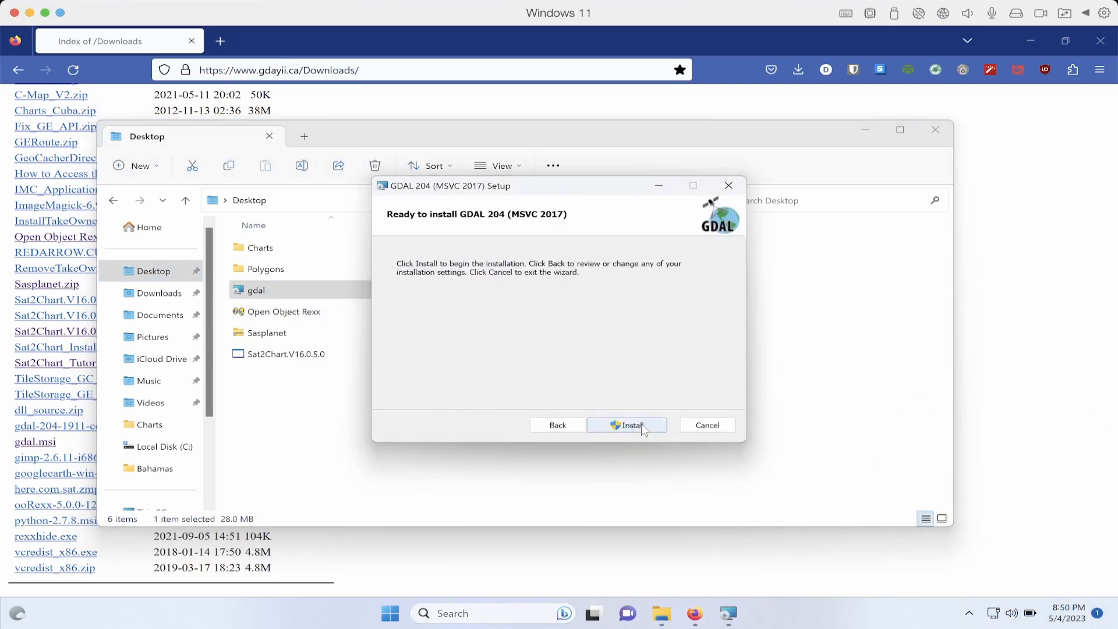
{"action": "left_click", "coordinate": [639, 426]}
{"action": "left_click", "coordinate": [520, 422]}
{"action": "left_click", "coordinate": [657, 428]}
- Run the Open Object Rexx 5.0.0-12286 installer from the Desktop folder, agree to the license and install with the preset options
{"action": "double_click", "coordinate": [284, 312]}
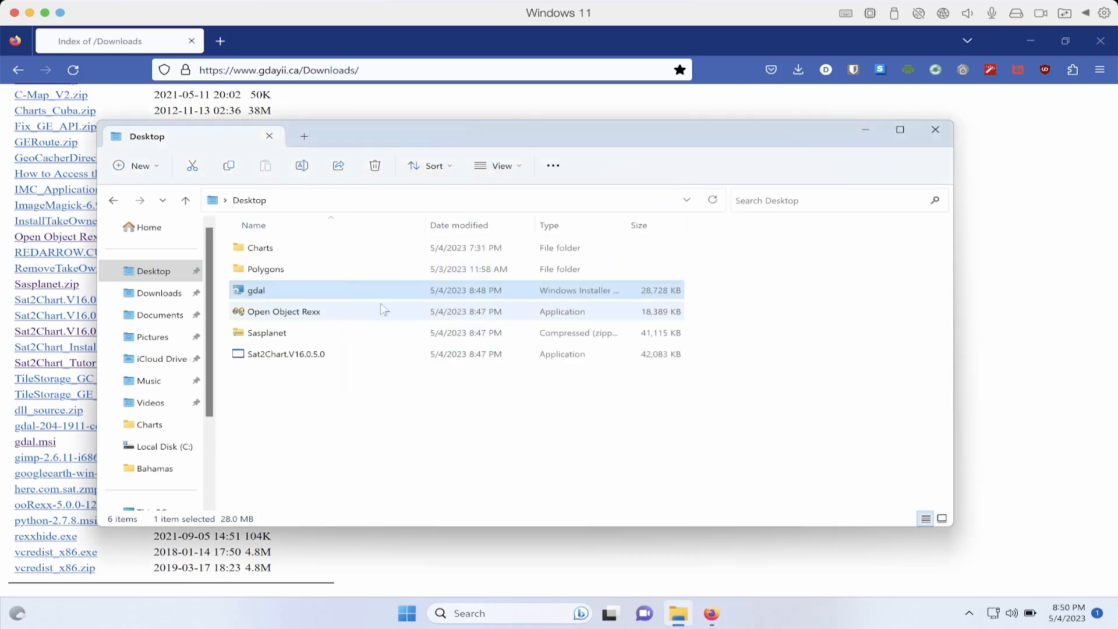
{"action": "left_click", "coordinate": [463, 481]}
{"action": "left_click", "coordinate": [644, 428]}
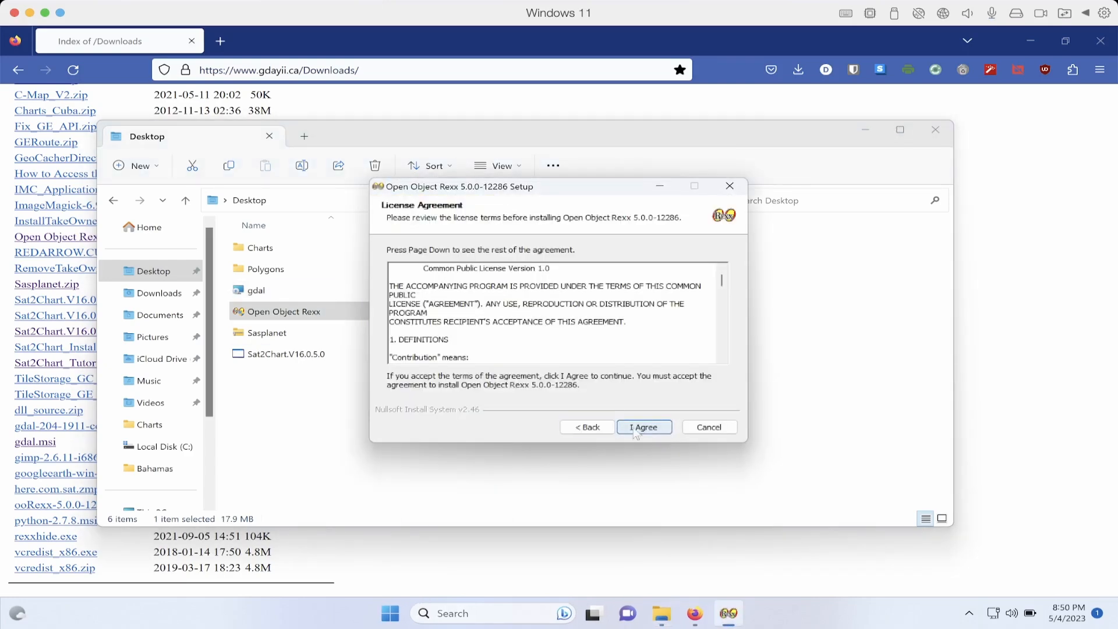
{"action": "left_click", "coordinate": [642, 430]}
{"action": "left_click", "coordinate": [649, 433]}
{"action": "left_click", "coordinate": [650, 435]}
{"action": "left_click", "coordinate": [648, 435]}
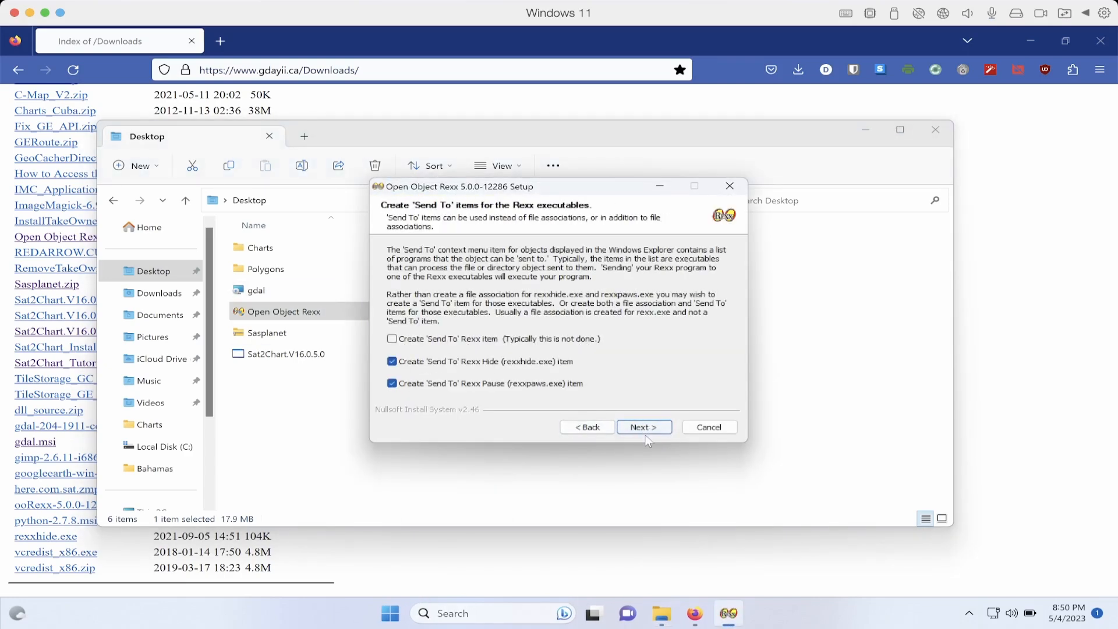
{"action": "left_click", "coordinate": [647, 434]}
{"action": "left_click", "coordinate": [646, 435]}
{"action": "left_click", "coordinate": [645, 433]}
{"action": "left_click", "coordinate": [644, 428]}
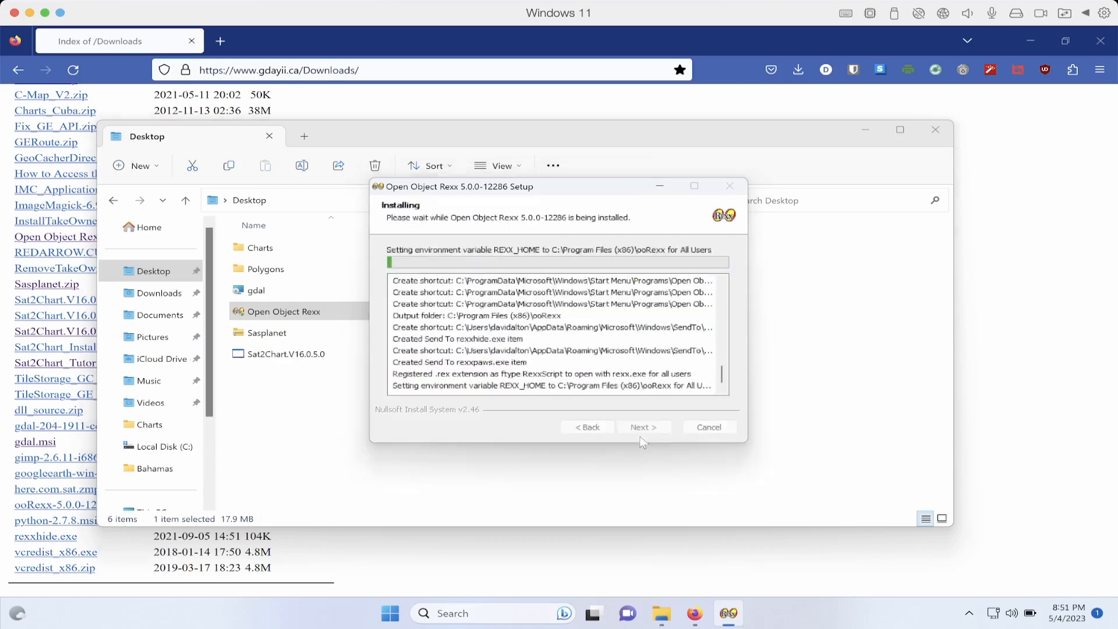
{"action": "left_click", "coordinate": [645, 429]}
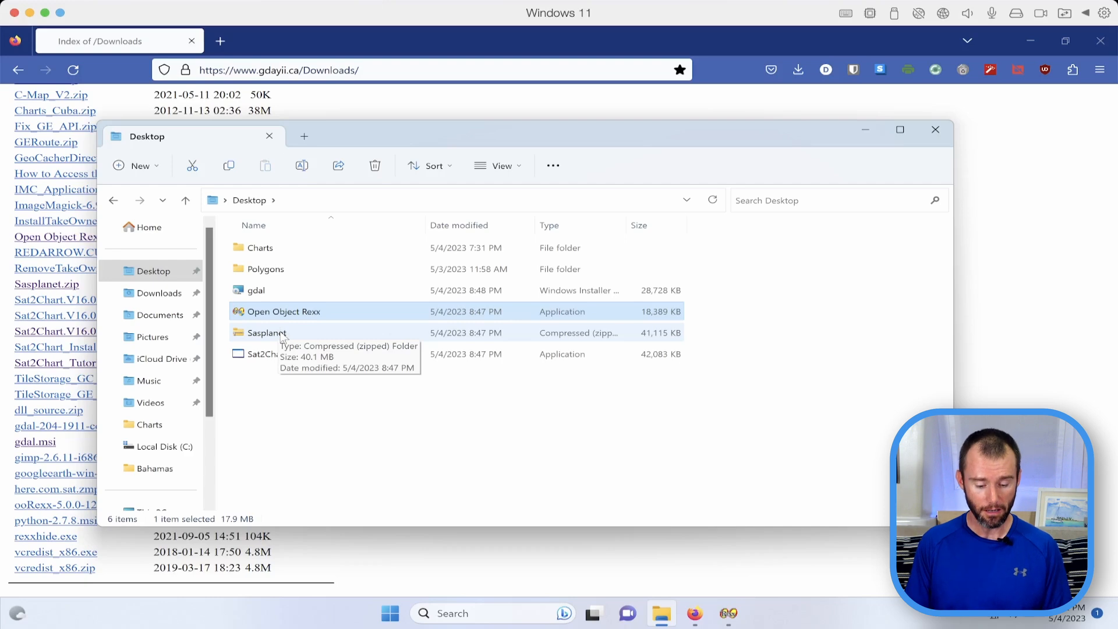
- Open the Sasplanet zip archive and snap its File Explorer window to the right half of the screen
{"action": "left_click", "coordinate": [280, 333]}
{"action": "double_click", "coordinate": [280, 332]}
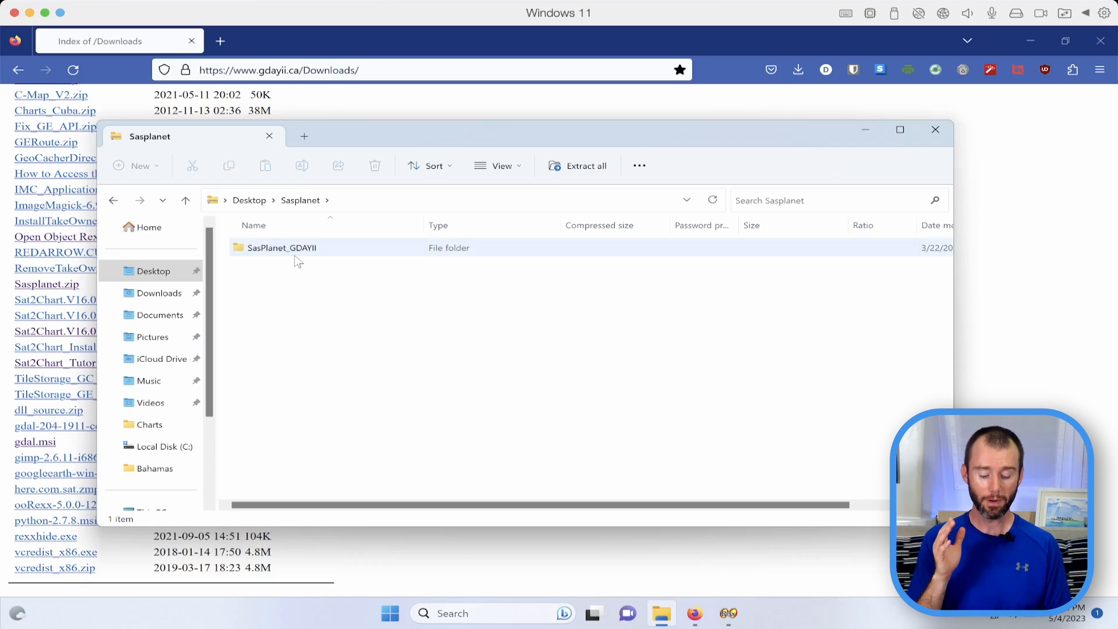
{"action": "key", "text": "super+Right"}
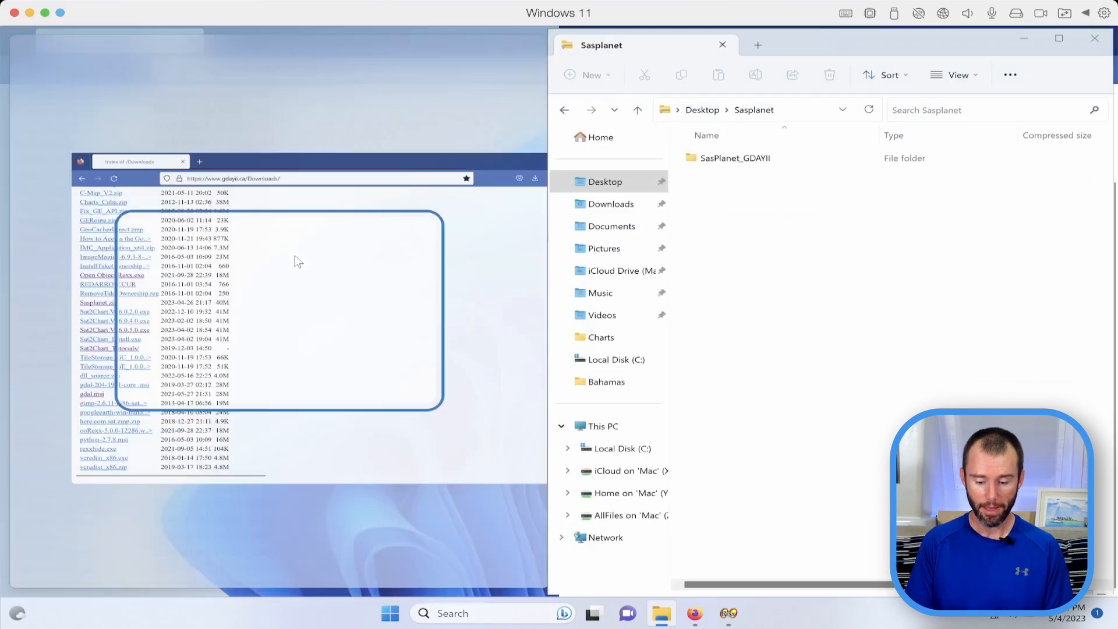
{"action": "key", "text": "Return"}
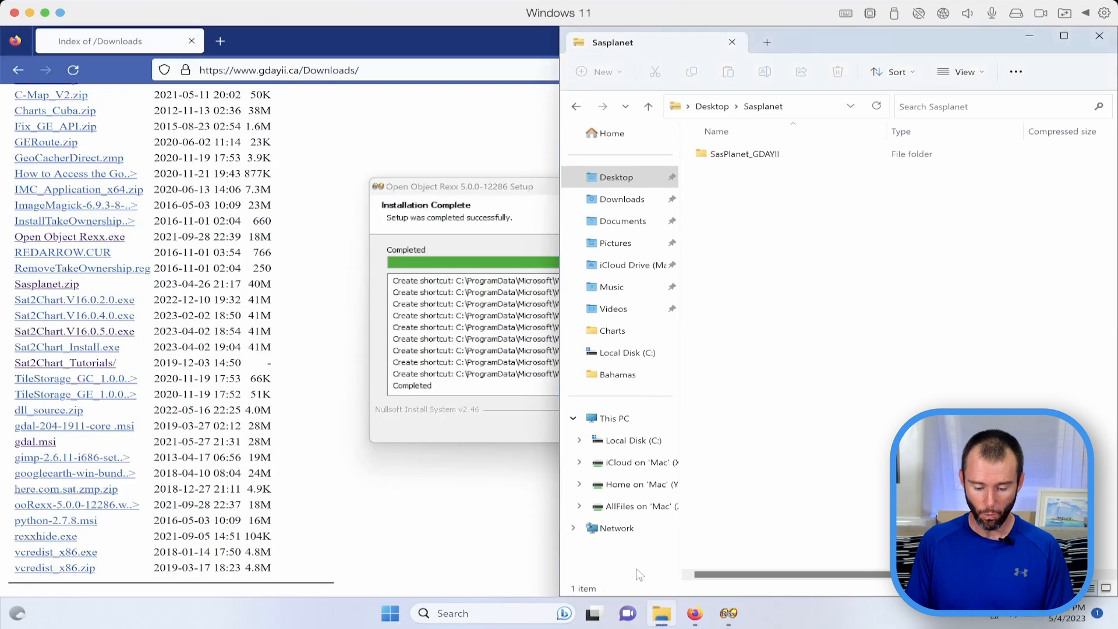
- Finish the Open Object Rexx setup wizard without creating a desktop shortcut or showing the release notes
{"action": "left_click", "coordinate": [455, 188]}
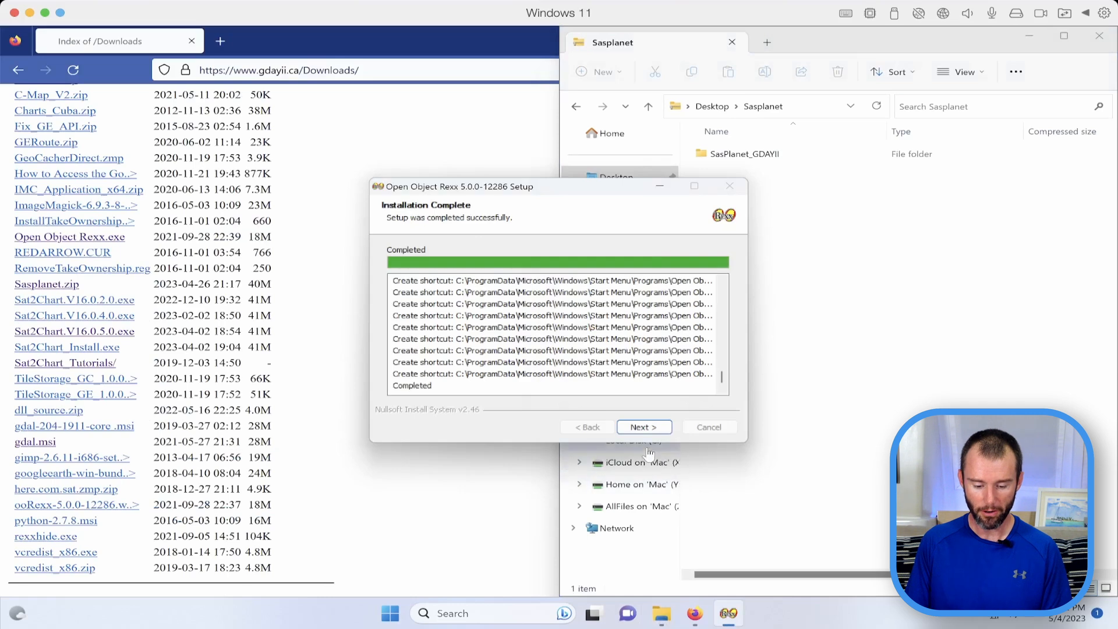
{"action": "left_click", "coordinate": [652, 429]}
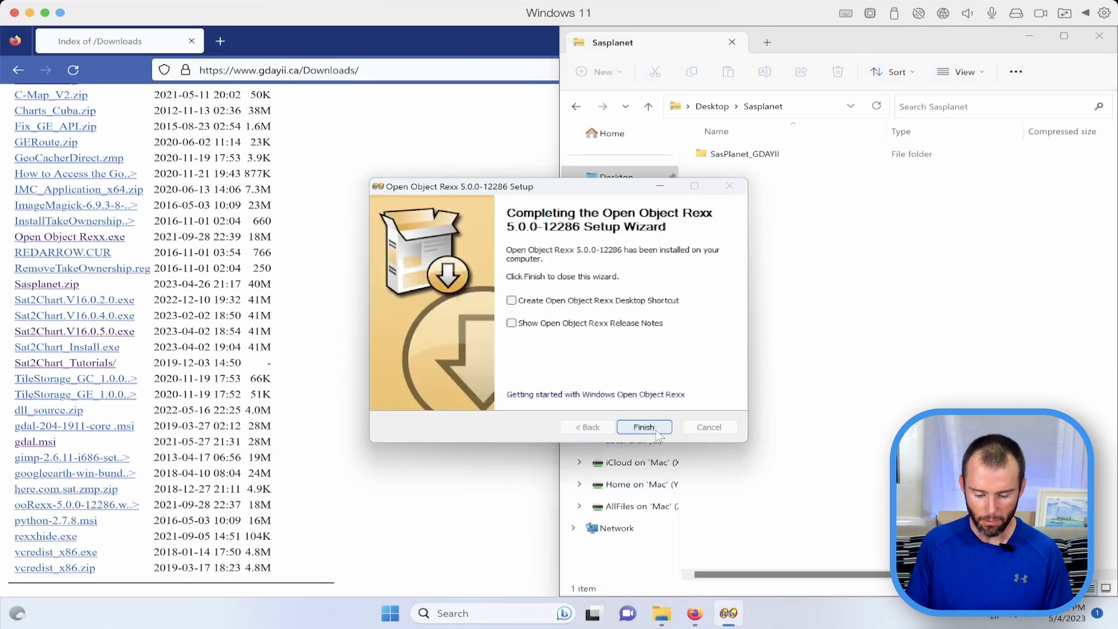
{"action": "left_click", "coordinate": [644, 427]}
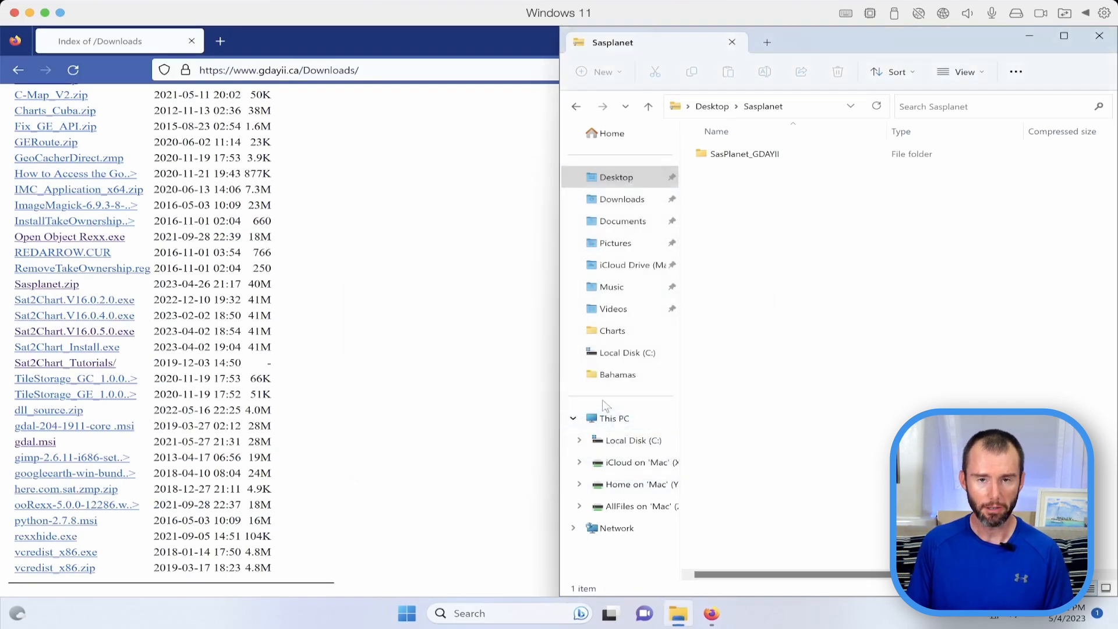
- Open Local Disk (C:) in a second File Explorer window and snap it to the left half of the screen
{"action": "right_click", "coordinate": [678, 622]}
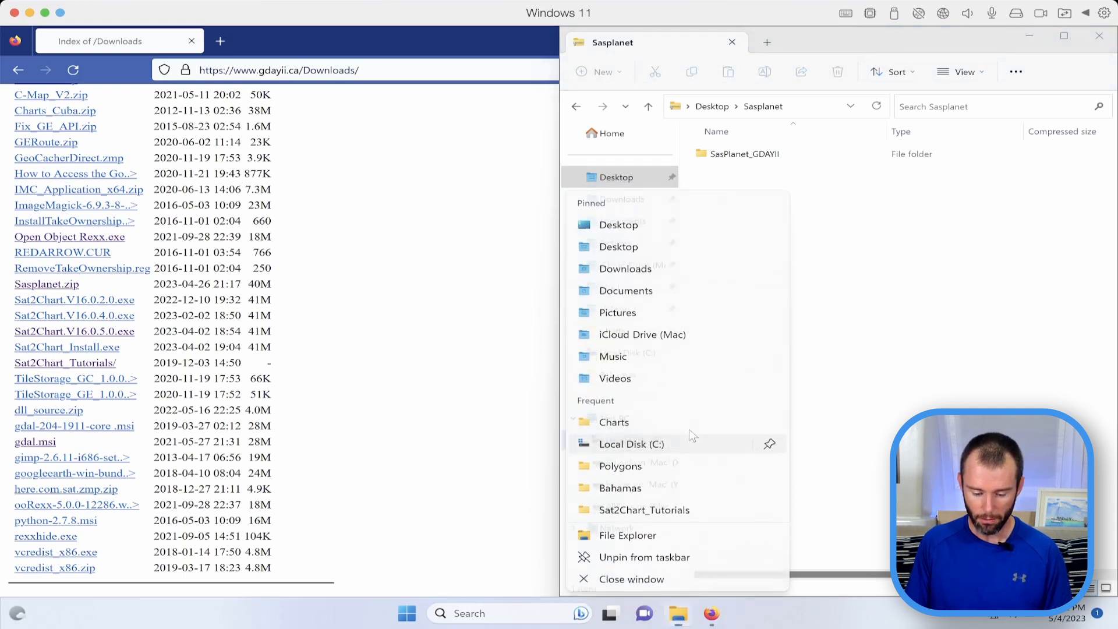
{"action": "left_click", "coordinate": [632, 441]}
{"action": "key", "text": "super+Left"}
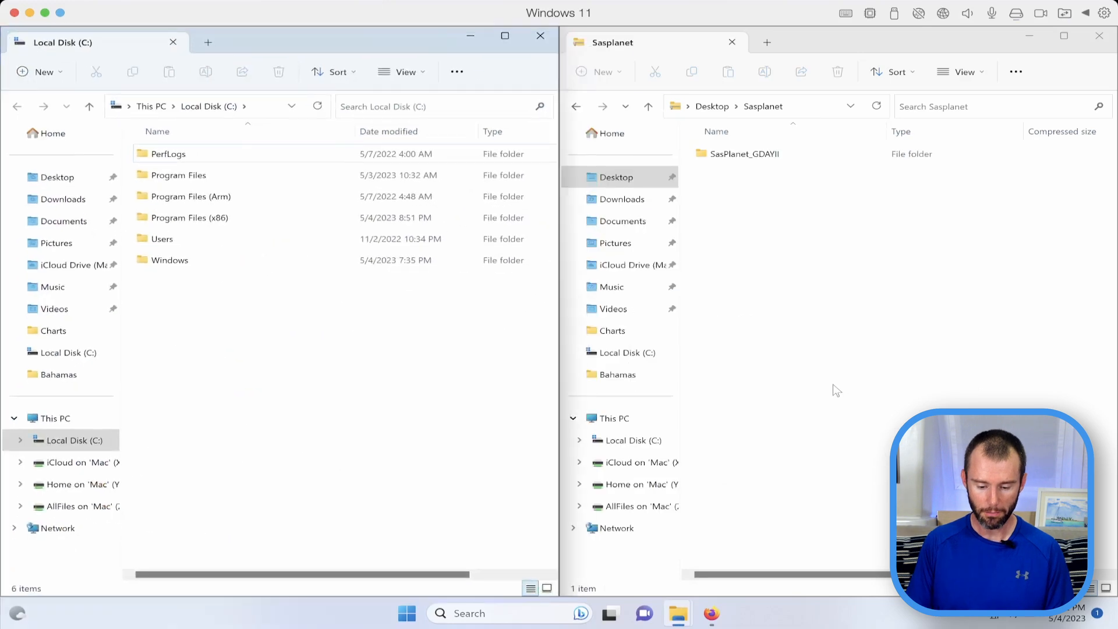
- Copy the SasPlanet_GDAYII folder from the Sasplanet archive to the root of Local Disk (C:)
{"action": "left_click", "coordinate": [761, 158]}
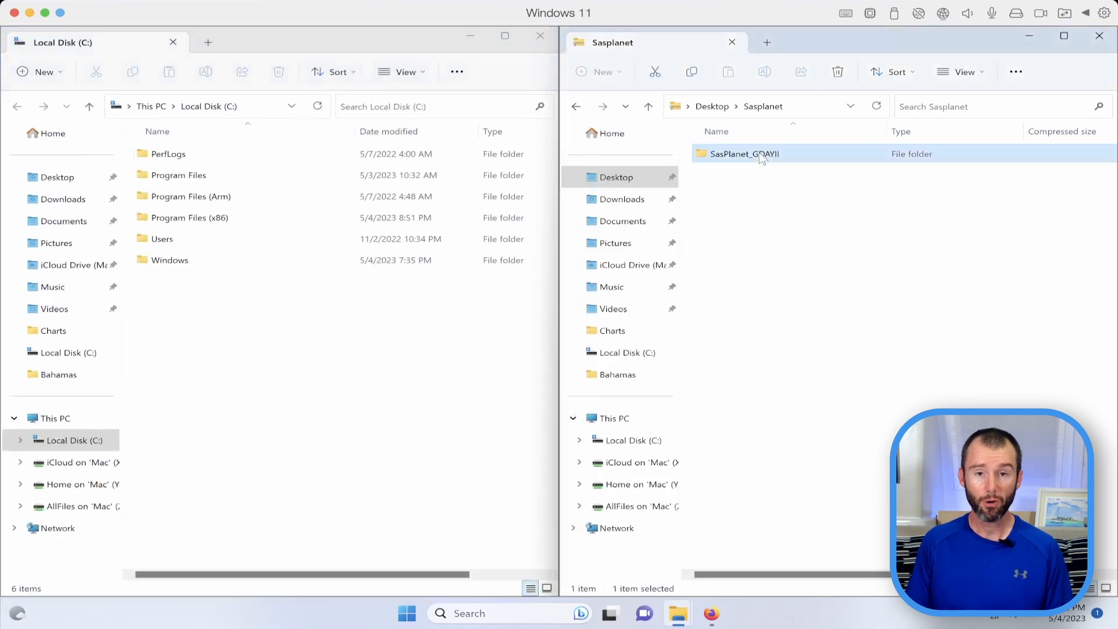
{"action": "left_click_drag", "start_coordinate": [768, 160], "coordinate": [227, 365]}
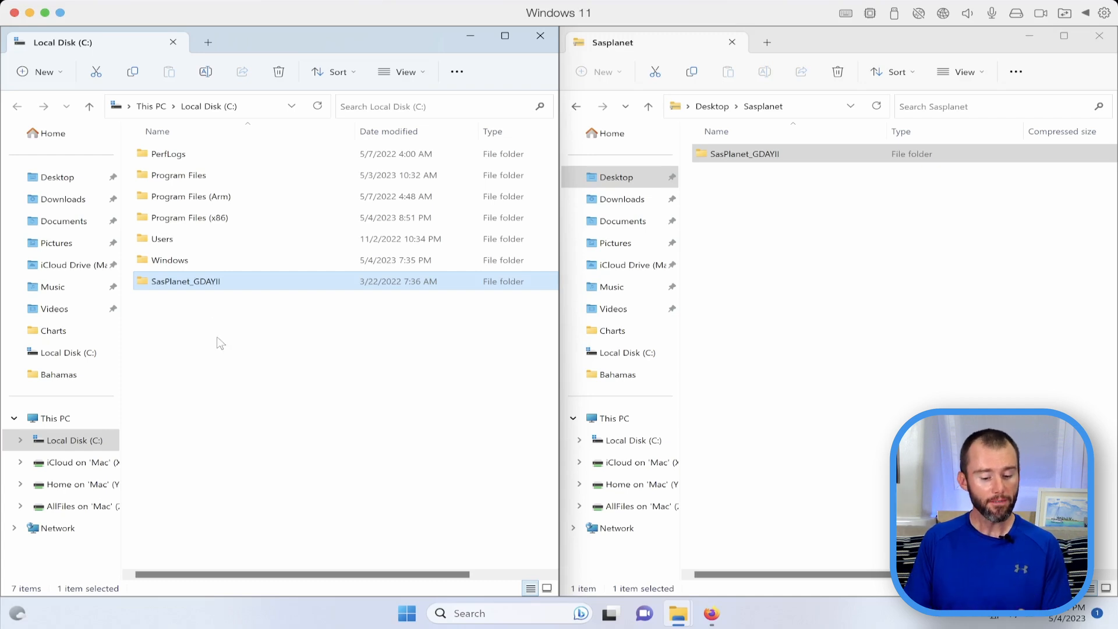
{"action": "left_click", "coordinate": [201, 297]}
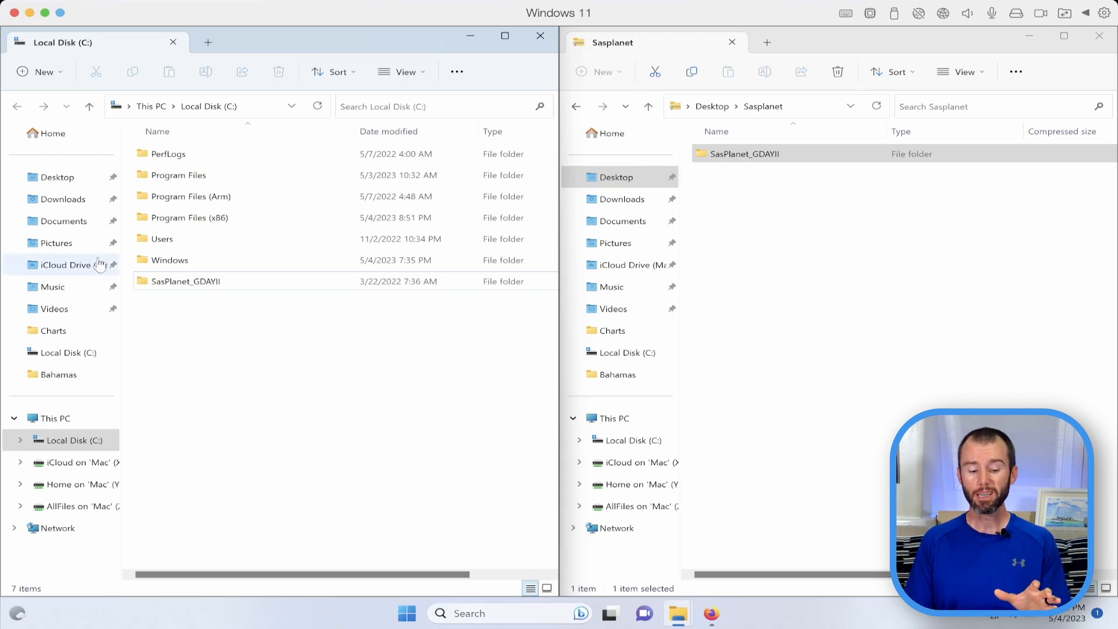
- Launch the SASPlanet application from the SasPlanet folder inside SasPlanet_GDAYII on the C: drive
{"action": "double_click", "coordinate": [156, 283]}
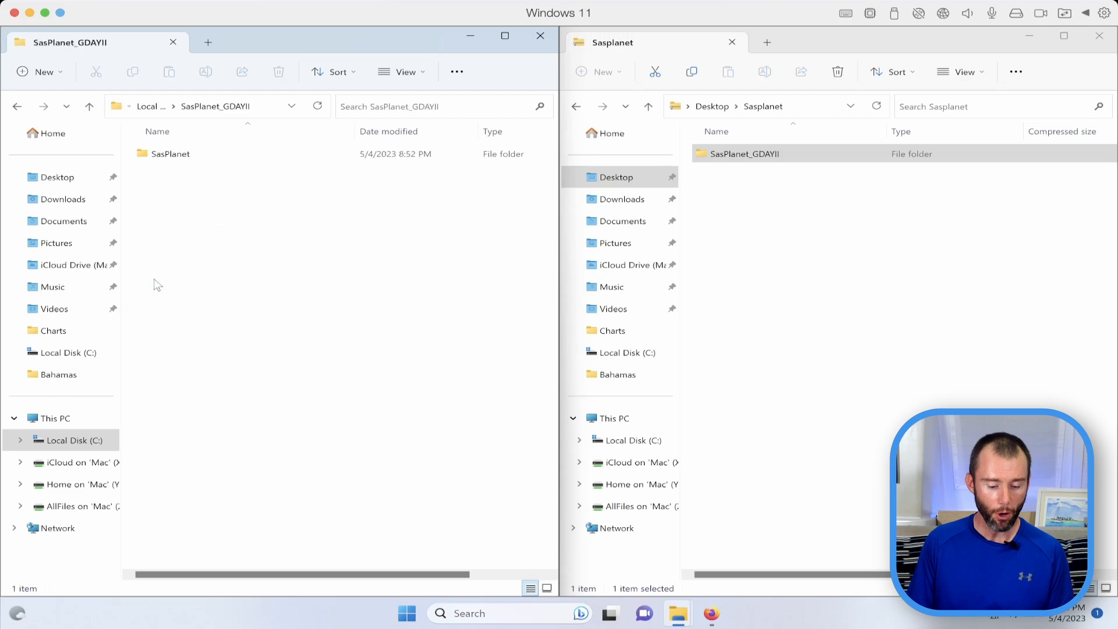
{"action": "double_click", "coordinate": [169, 154]}
{"action": "scroll", "coordinate": [220, 331], "scroll_direction": "down", "scroll_amount": 13}
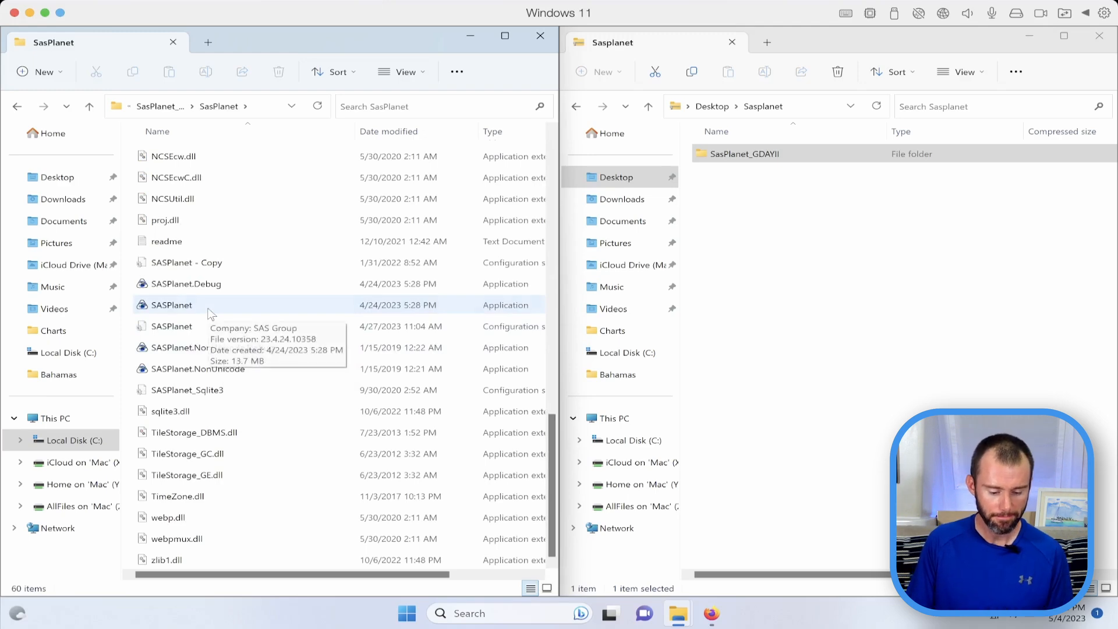
{"action": "left_click", "coordinate": [211, 313]}
{"action": "double_click", "coordinate": [211, 313]}
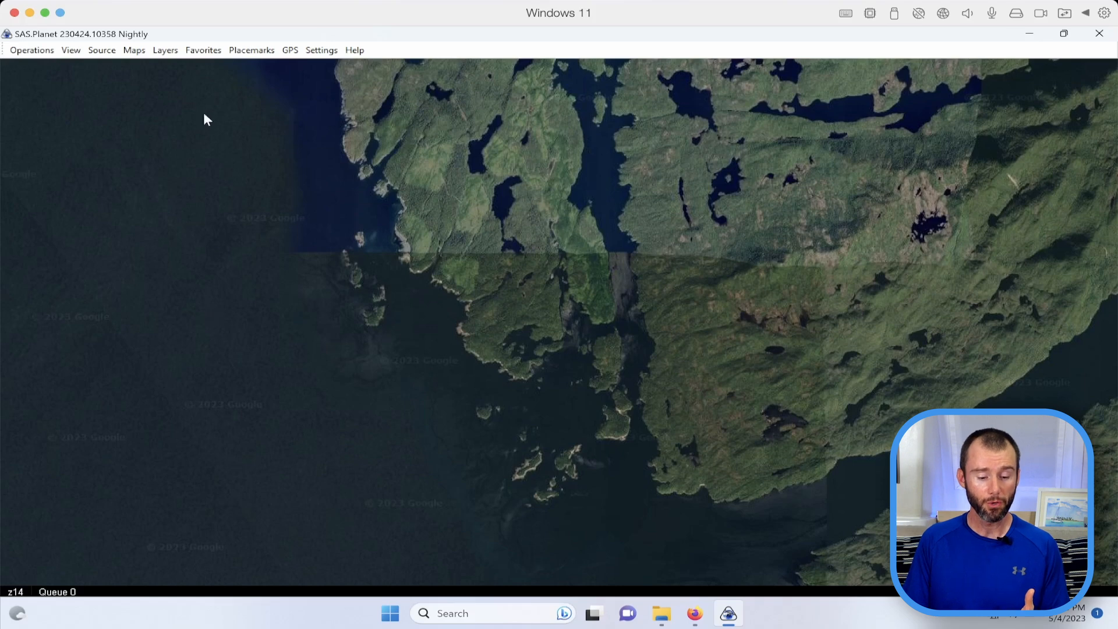
- Switch the displayed map to Navionics Marine Charts from the marine maps group
{"action": "left_click", "coordinate": [135, 51]}
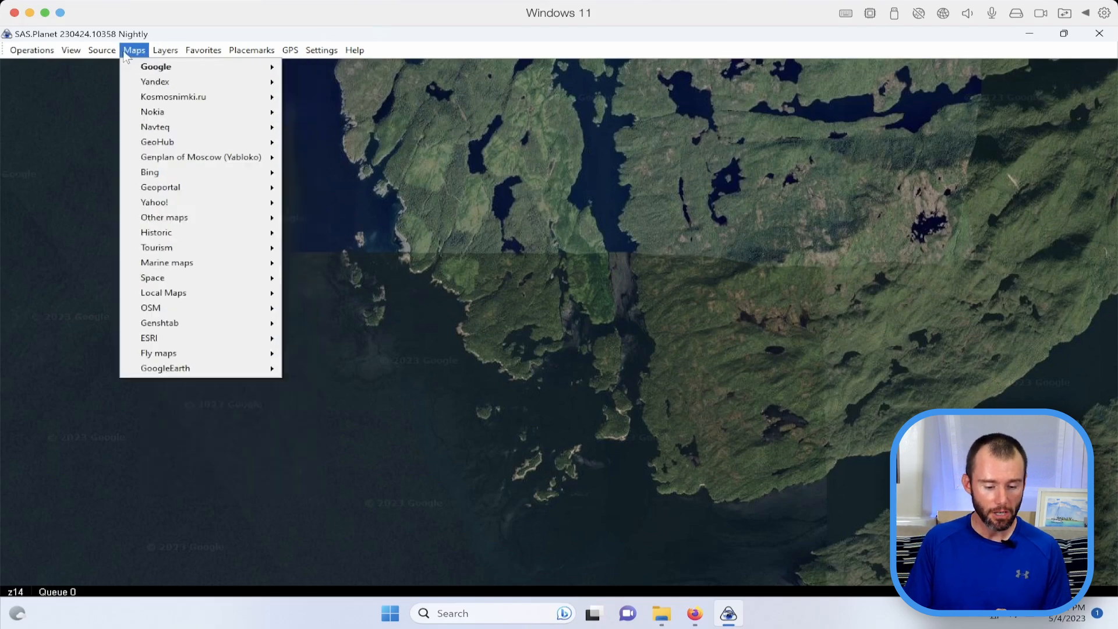
{"action": "mouse_move", "coordinate": [162, 265]}
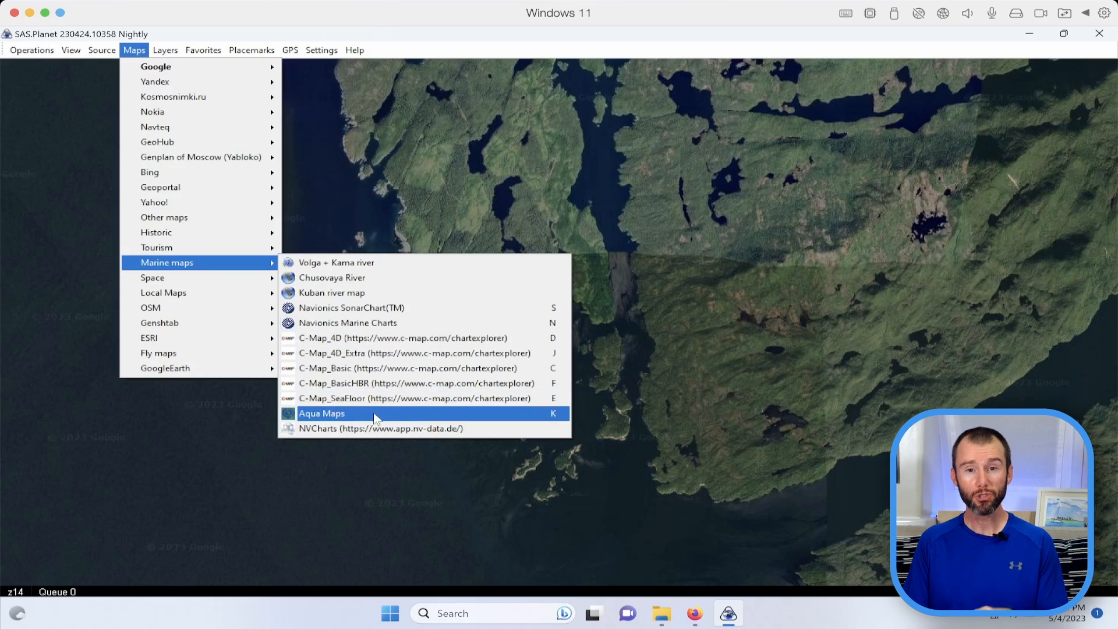
{"action": "left_click", "coordinate": [374, 329]}
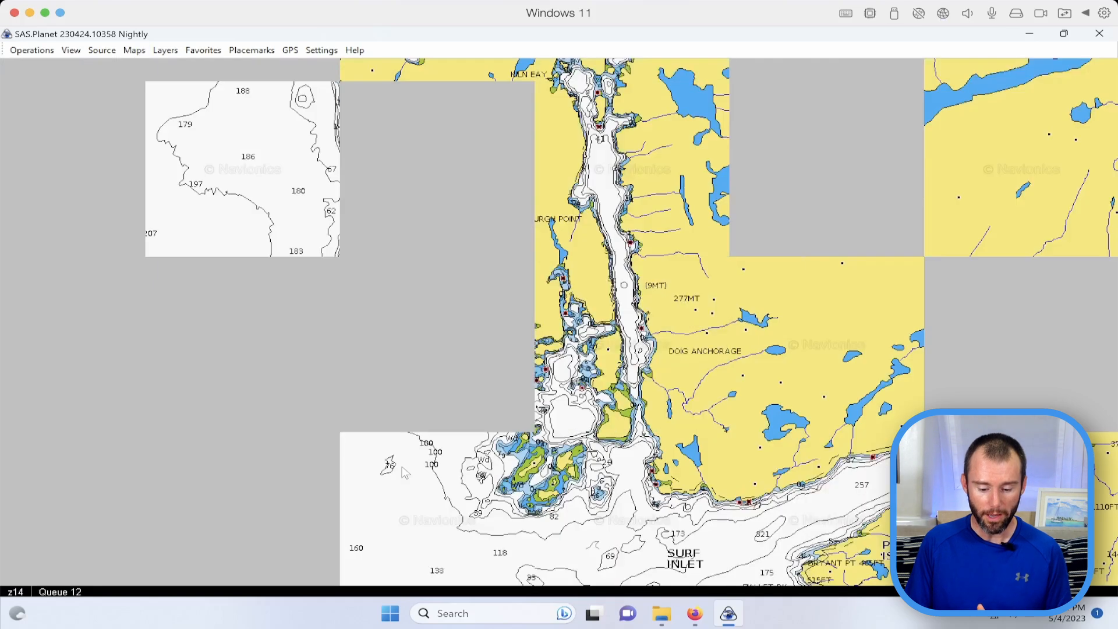
- Zoom the chart out to level z8 and browse from Surf Inlet across North America to Florida, Cuba and the Bahamas
{"action": "scroll", "coordinate": [361, 469], "scroll_direction": "down", "scroll_amount": 1}
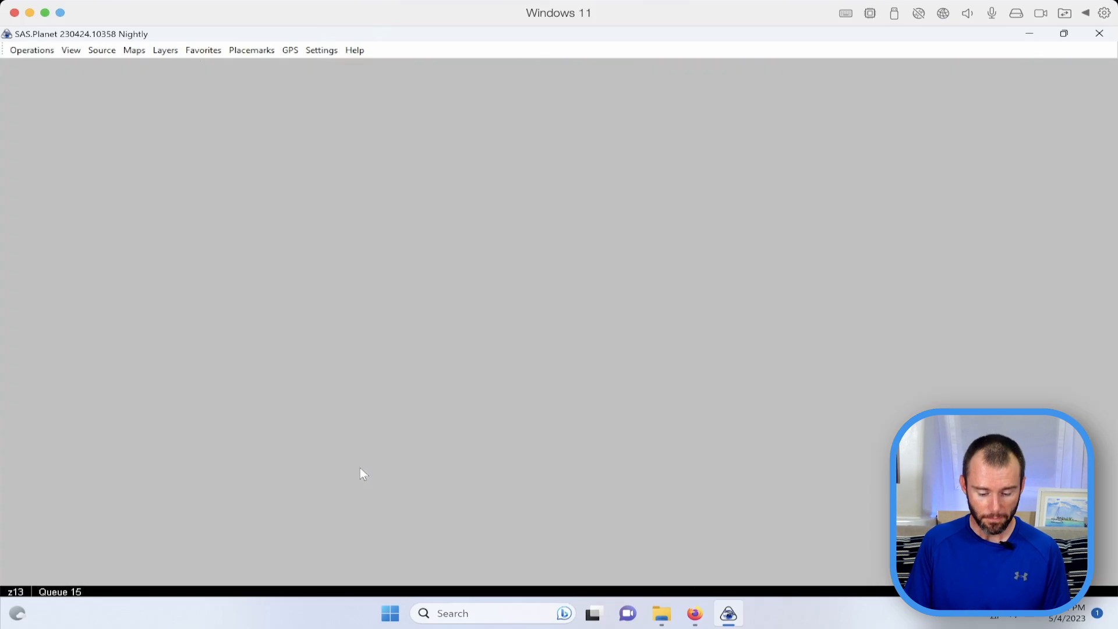
{"action": "scroll", "coordinate": [282, 499], "scroll_direction": "down", "scroll_amount": 1}
{"action": "scroll", "coordinate": [256, 500], "scroll_direction": "down", "scroll_amount": 1}
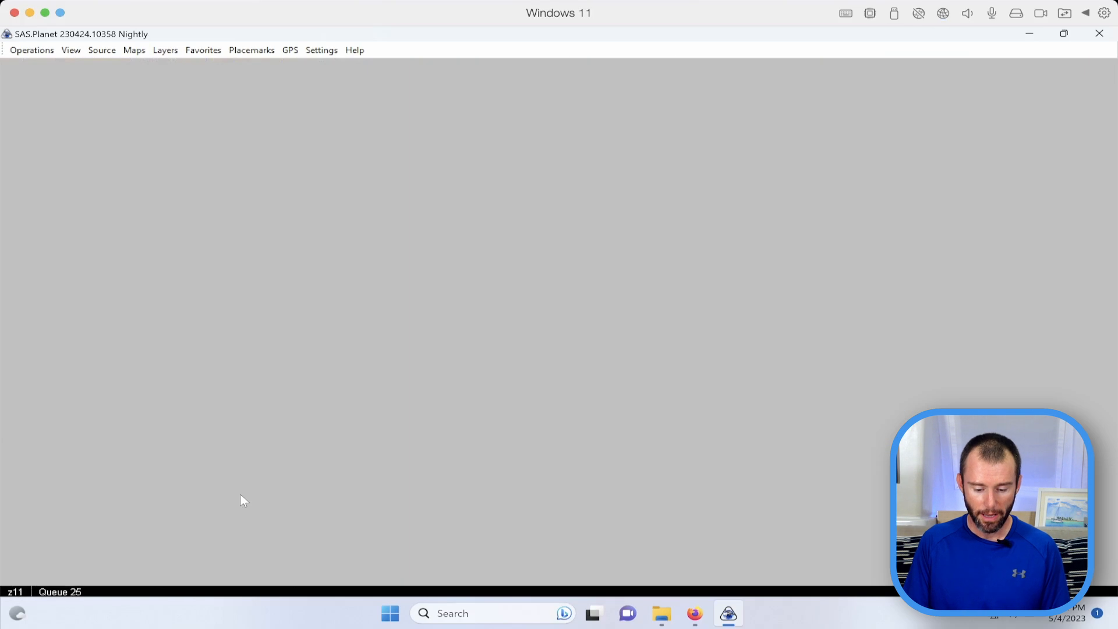
{"action": "left_click_drag", "start_coordinate": [238, 507], "coordinate": [540, 316]}
{"action": "left_click_drag", "start_coordinate": [285, 425], "coordinate": [561, 257]}
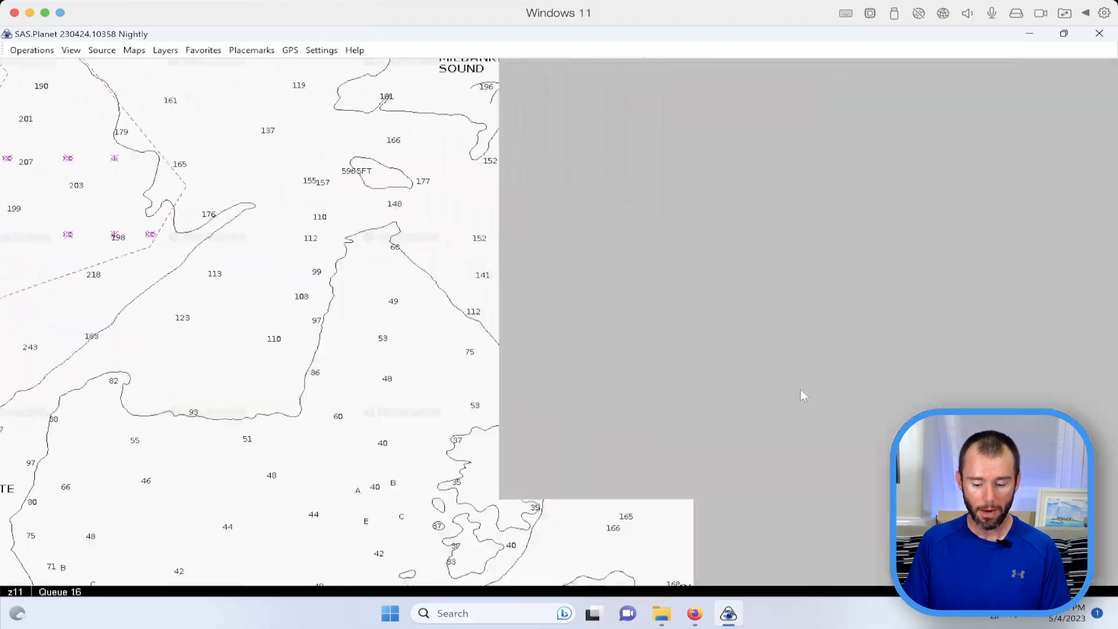
{"action": "scroll", "coordinate": [800, 389], "scroll_direction": "down", "scroll_amount": 1}
{"action": "left_click_drag", "start_coordinate": [775, 402], "coordinate": [466, 221]}
{"action": "scroll", "coordinate": [729, 374], "scroll_direction": "down", "scroll_amount": 2}
{"action": "left_click_drag", "start_coordinate": [778, 420], "coordinate": [613, 345]}
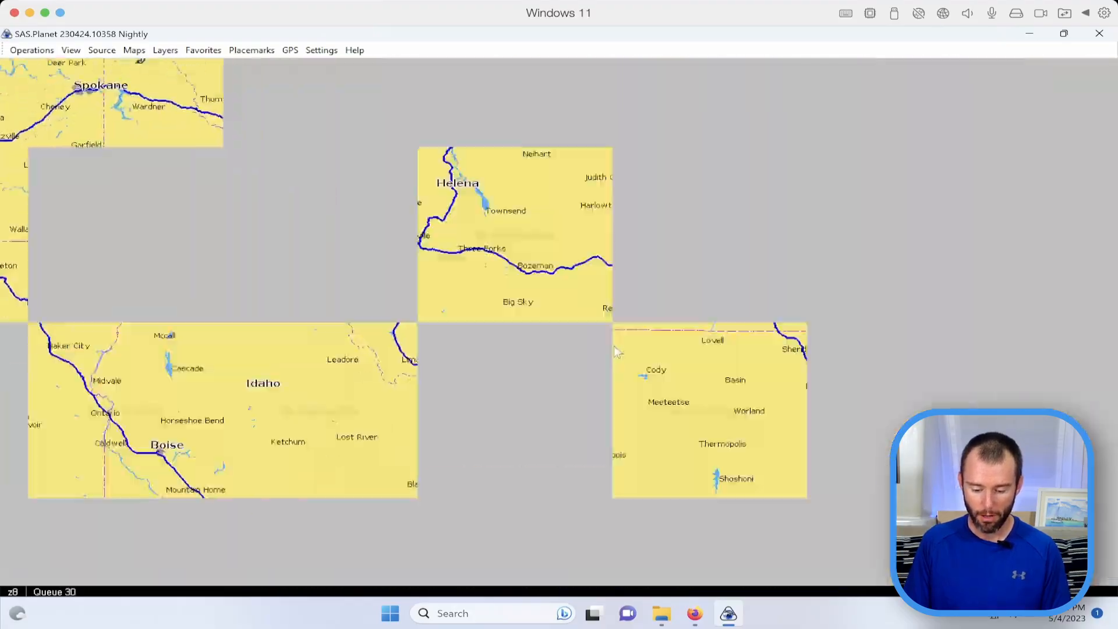
{"action": "left_click_drag", "start_coordinate": [763, 384], "coordinate": [611, 320]}
{"action": "left_click_drag", "start_coordinate": [781, 472], "coordinate": [482, 212]}
{"action": "left_click_drag", "start_coordinate": [454, 372], "coordinate": [589, 251]}
{"action": "left_click_drag", "start_coordinate": [373, 346], "coordinate": [826, 377]}
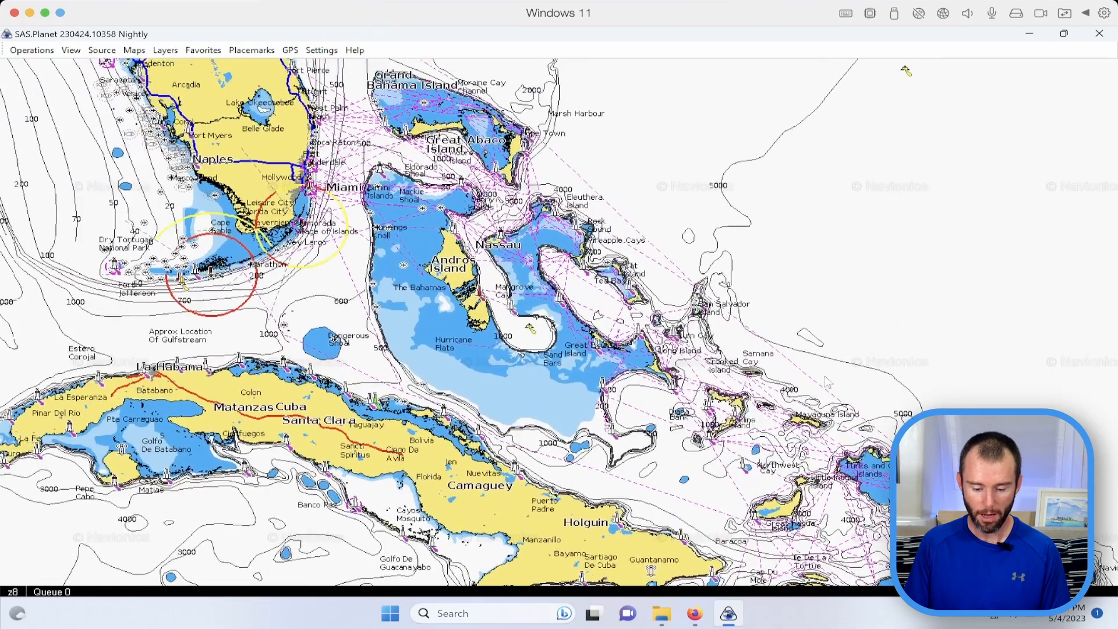
- Switch the displayed map to ArcGIS.Imagery from the ESRI group and zoom in to level z11 on a Bahamas island
{"action": "left_click_drag", "start_coordinate": [612, 271], "coordinate": [616, 291]}
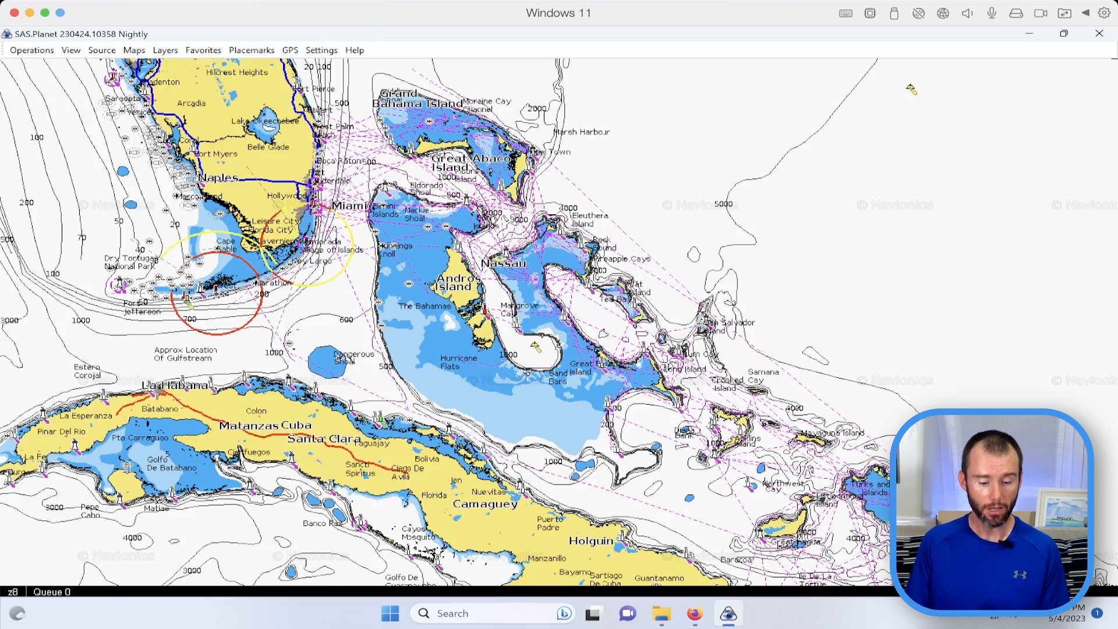
{"action": "left_click", "coordinate": [138, 51]}
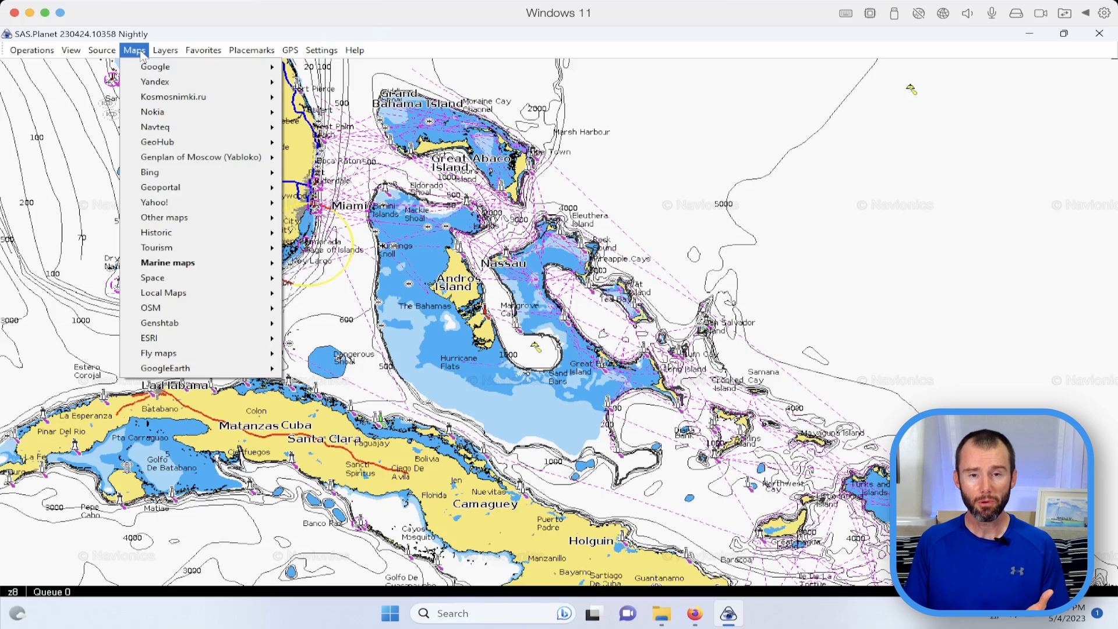
{"action": "mouse_move", "coordinate": [153, 69]}
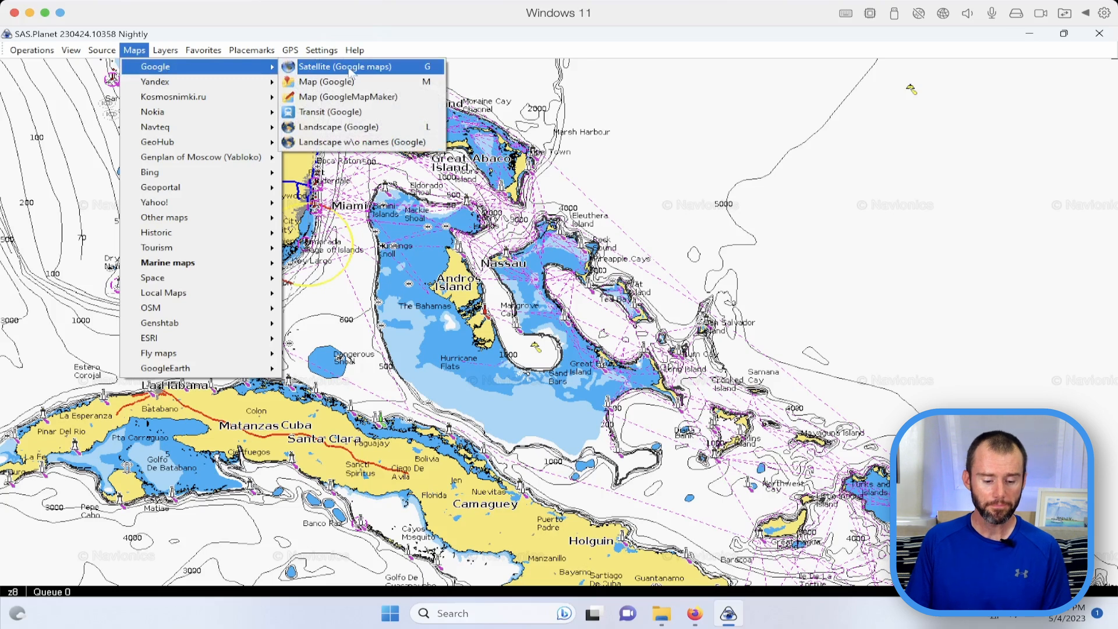
{"action": "mouse_move", "coordinate": [235, 168]}
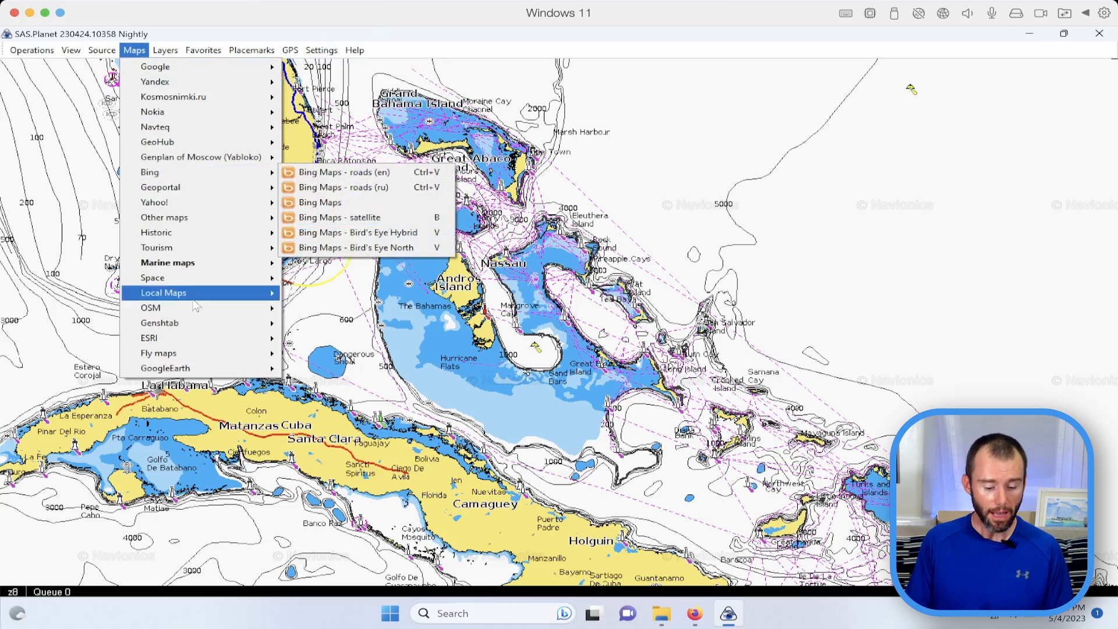
{"action": "mouse_move", "coordinate": [193, 342]}
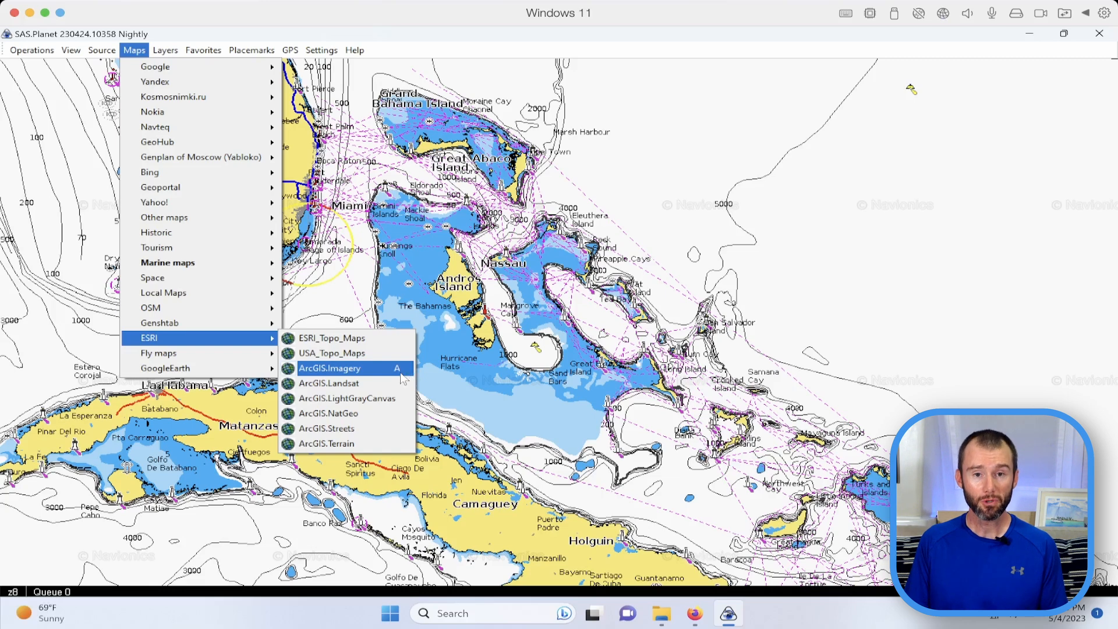
{"action": "left_click", "coordinate": [485, 373]}
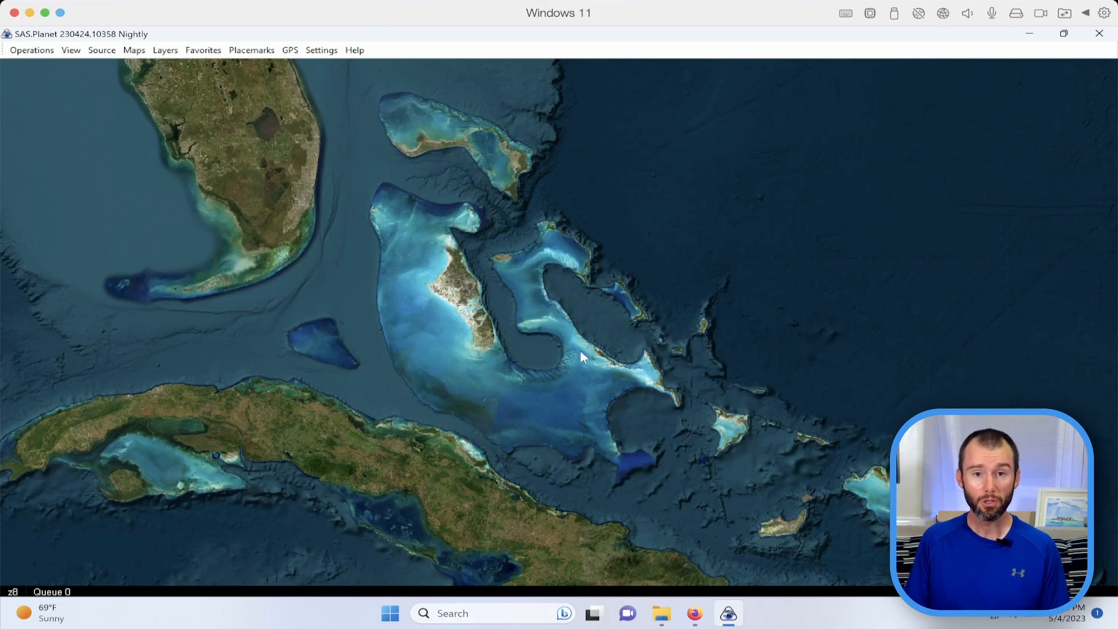
{"action": "scroll", "coordinate": [560, 354], "scroll_direction": "up", "scroll_amount": 2}
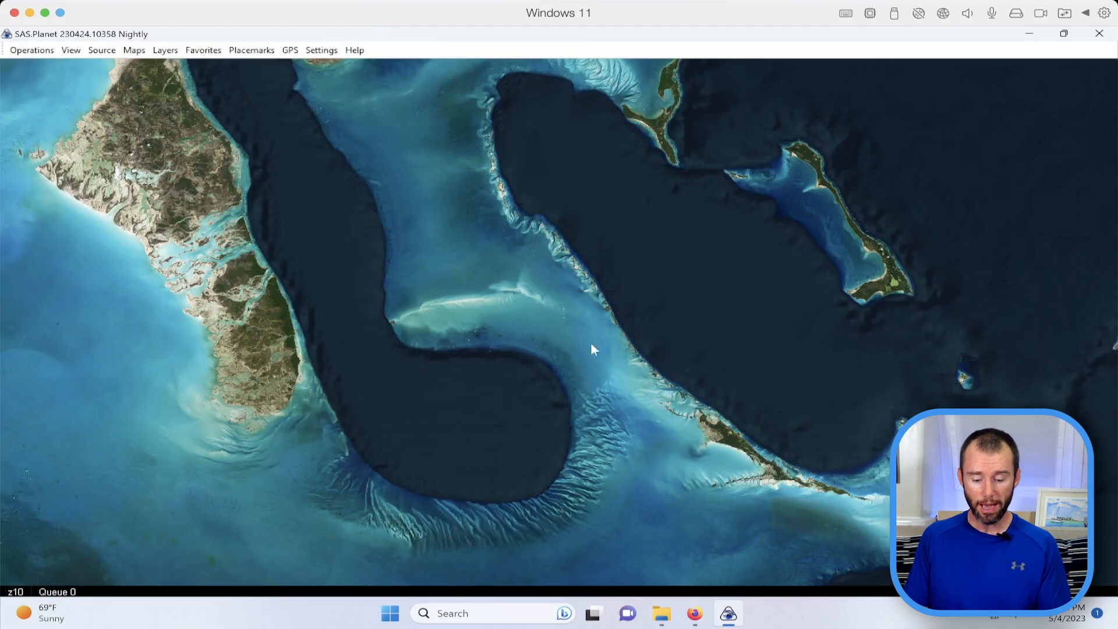
{"action": "left_click_drag", "start_coordinate": [827, 287], "coordinate": [599, 367]}
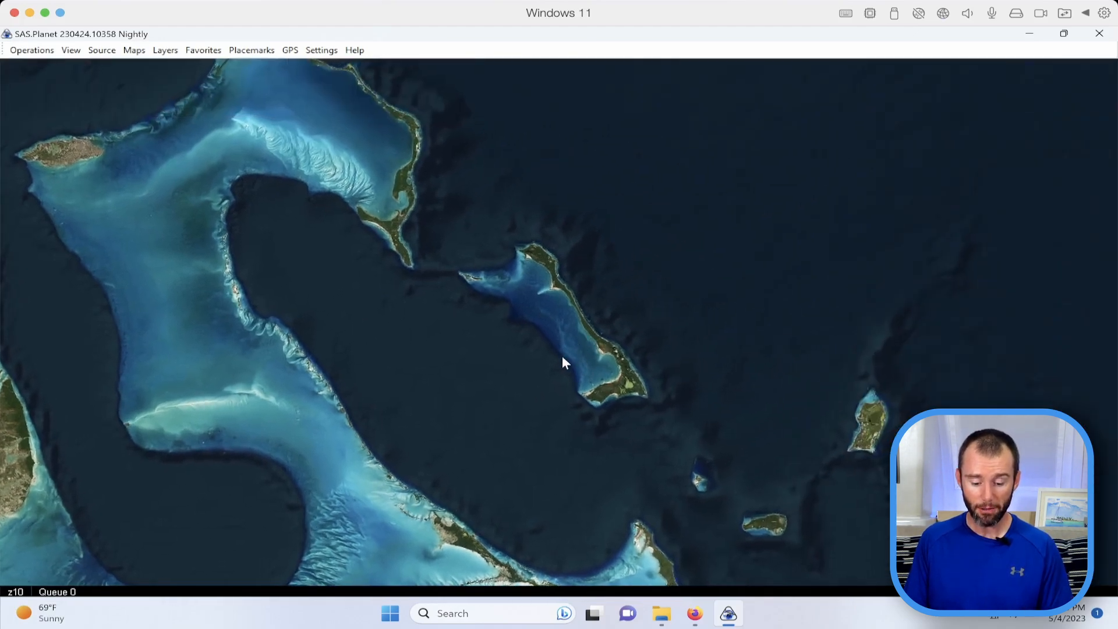
{"action": "scroll", "coordinate": [562, 356], "scroll_direction": "up", "scroll_amount": 1}
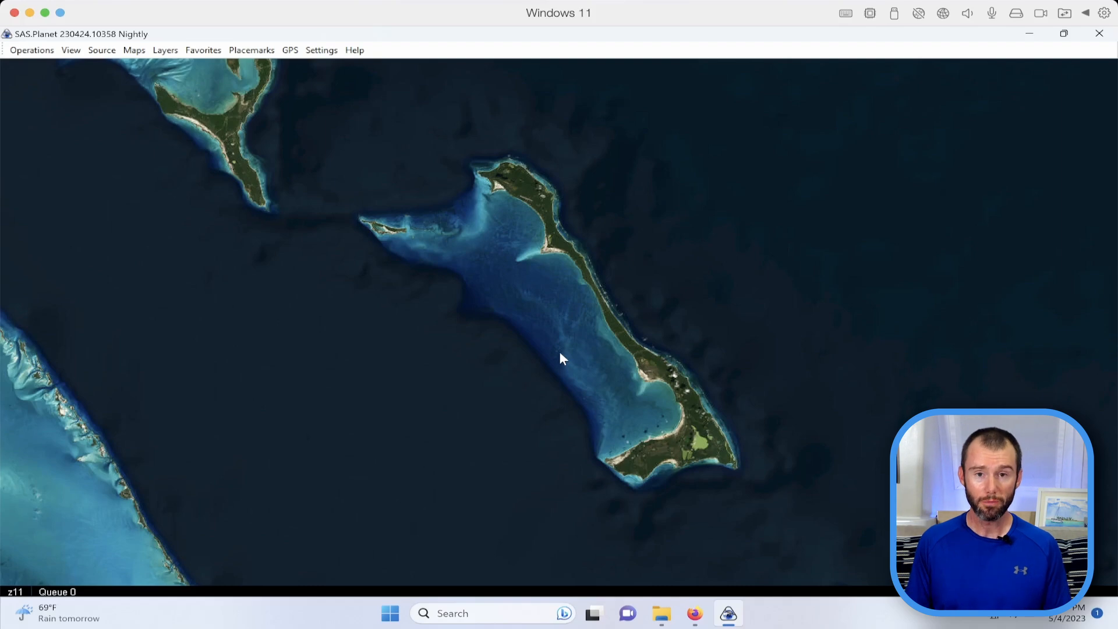
- Run the Sat2Chart.V16.0.5.0 installer from the Desktop folder and start installing the Sat2Chart.V16.0.5.0 package
{"action": "left_click", "coordinate": [202, 52]}
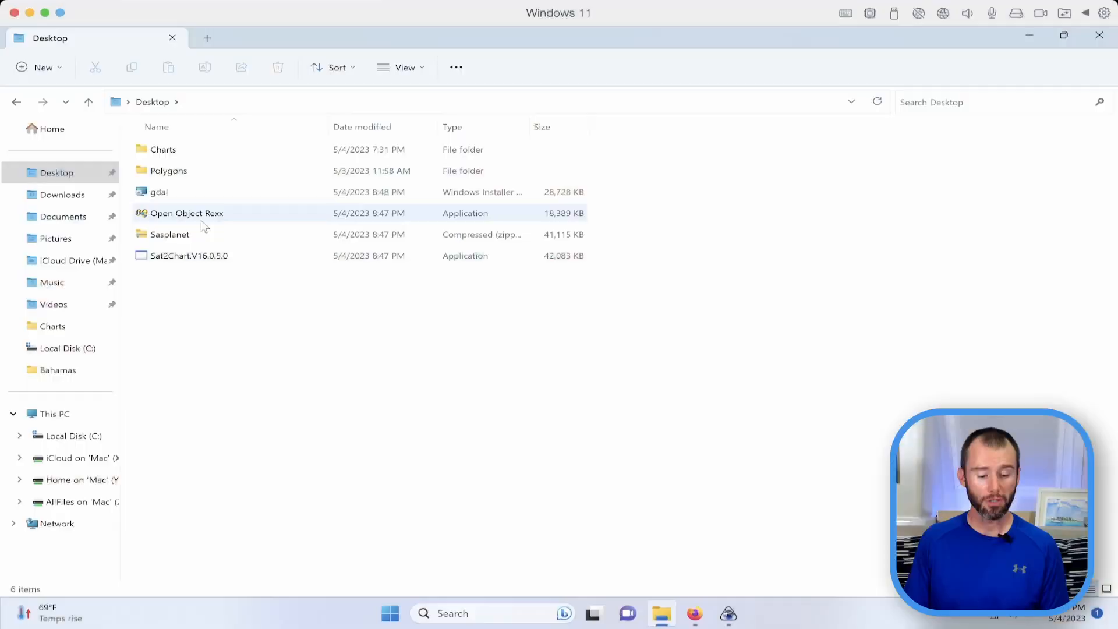
{"action": "double_click", "coordinate": [187, 256]}
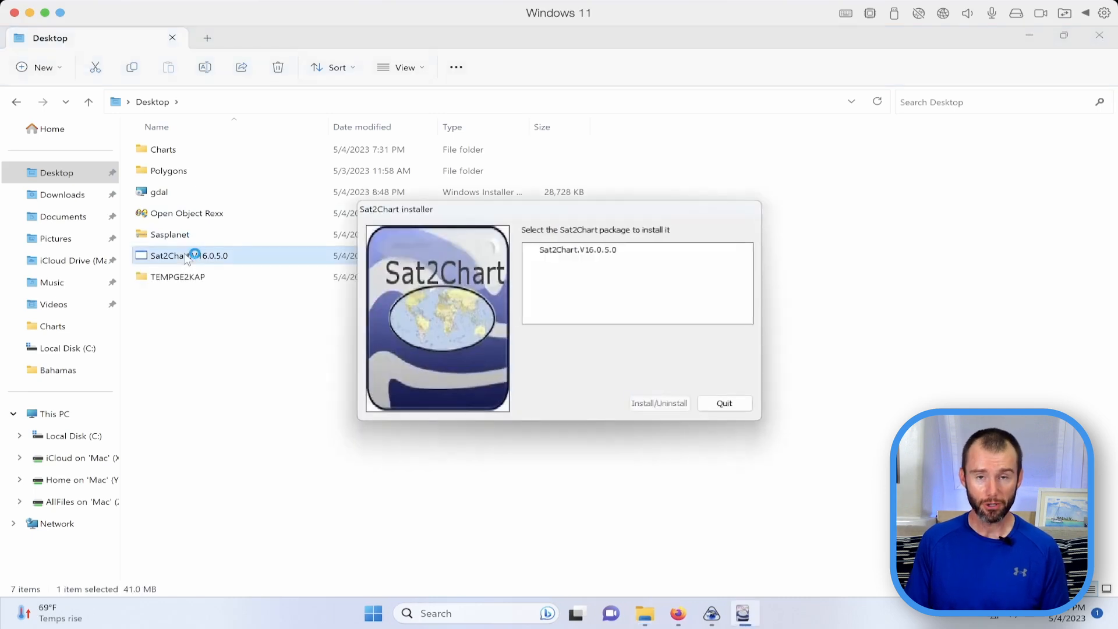
{"action": "left_click", "coordinate": [583, 251]}
{"action": "left_click", "coordinate": [673, 405]}
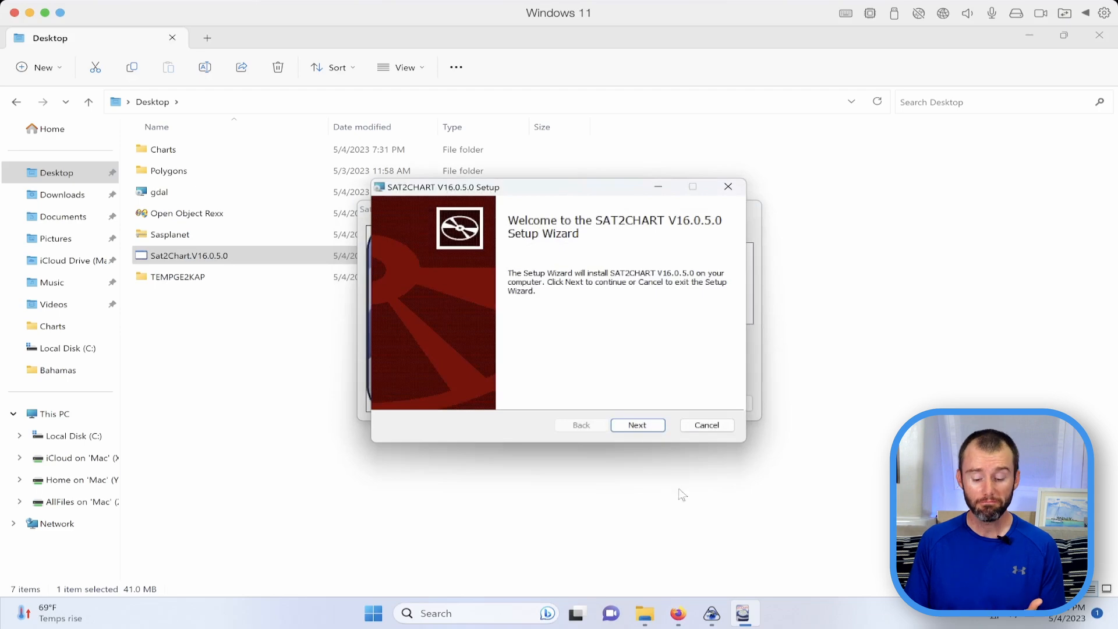
- Install SAT2CHART V16.0.5.0 in the default location, accepting the license and allowing device changes, and launch it on completion
{"action": "left_click", "coordinate": [659, 433]}
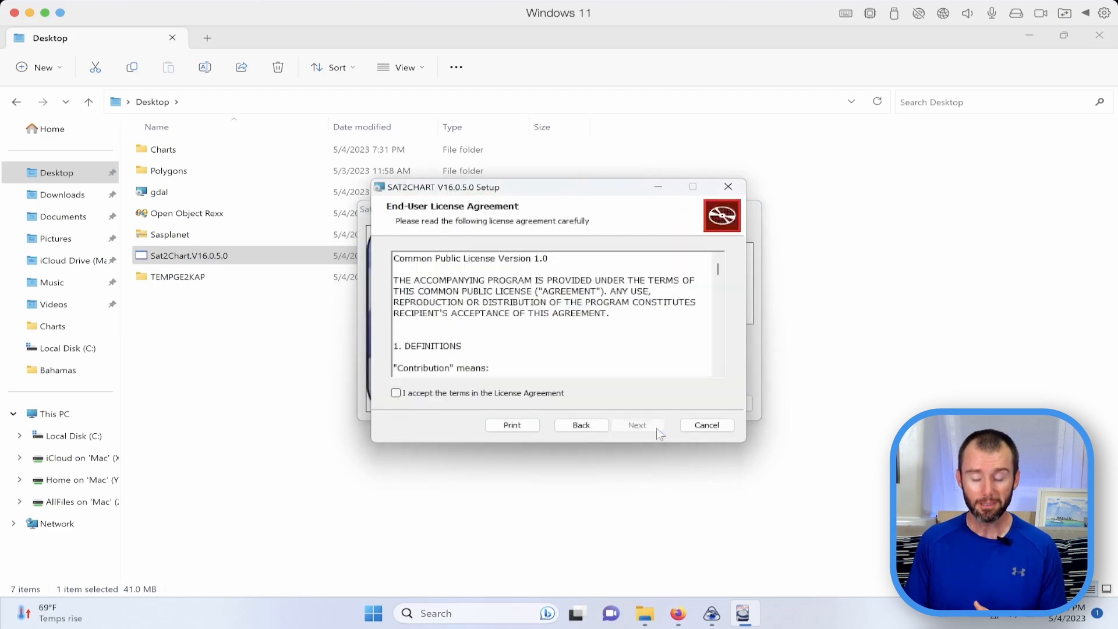
{"action": "left_click", "coordinate": [396, 393]}
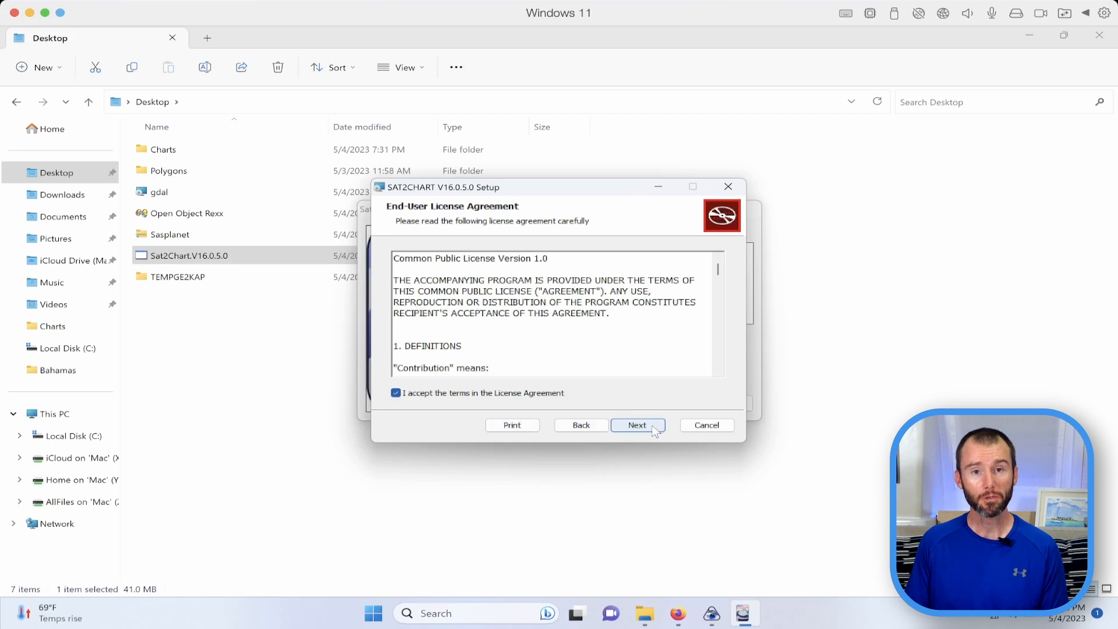
{"action": "left_click", "coordinate": [654, 429]}
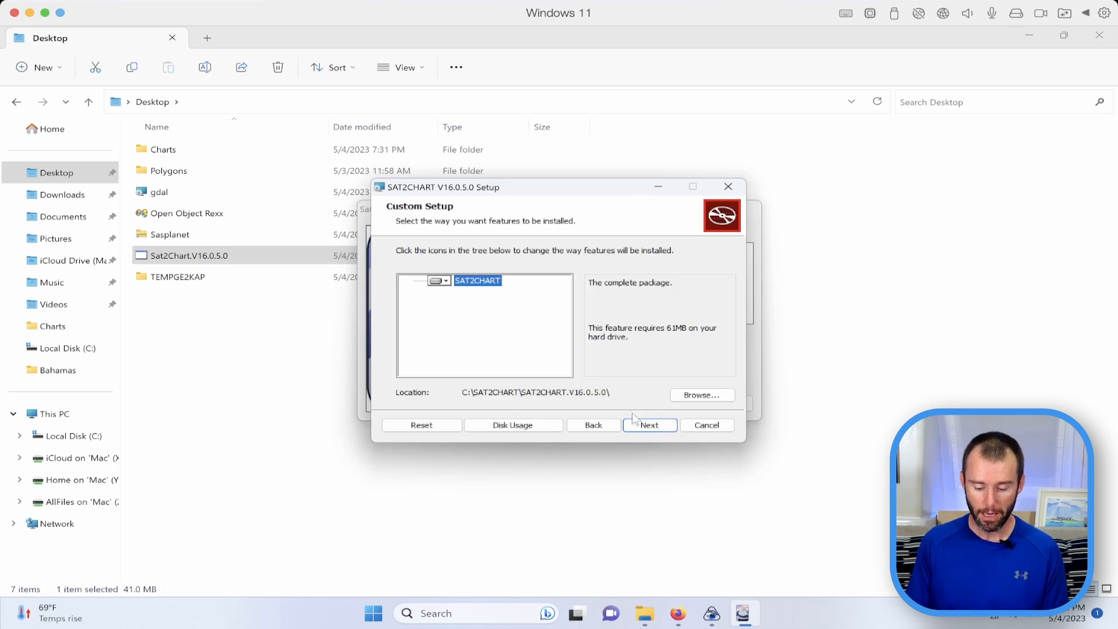
{"action": "left_click", "coordinate": [651, 428]}
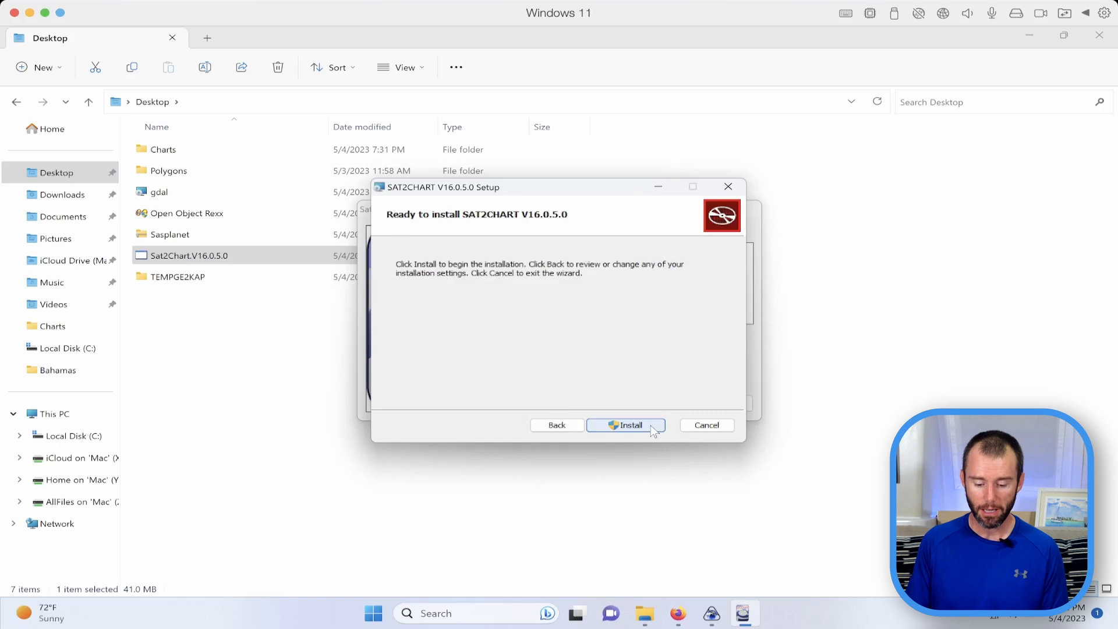
{"action": "left_click", "coordinate": [651, 427]}
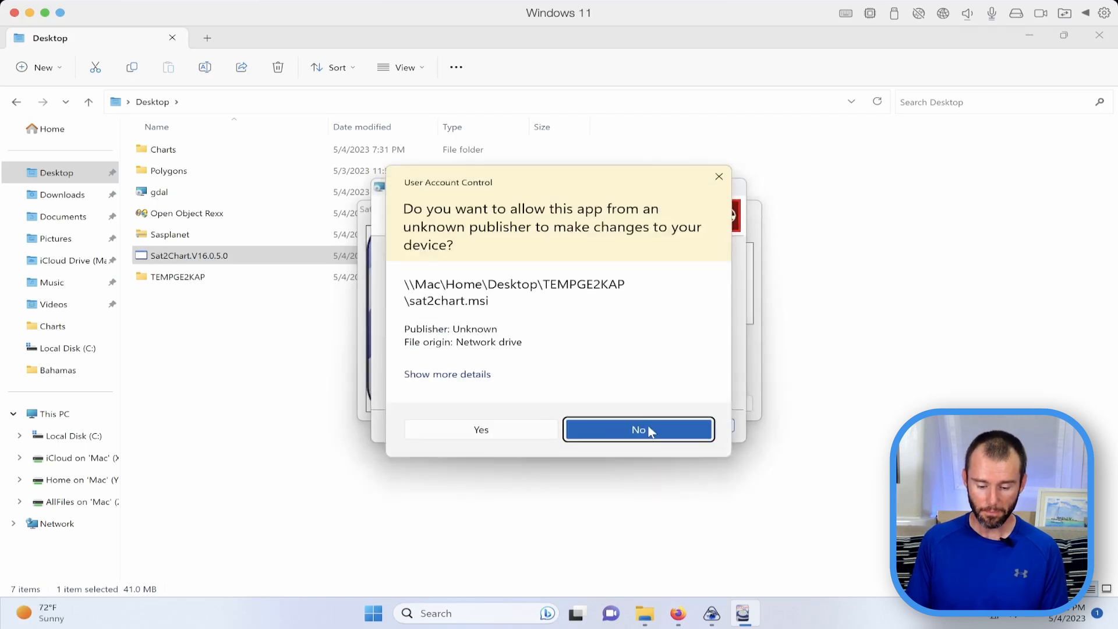
{"action": "left_click", "coordinate": [493, 431]}
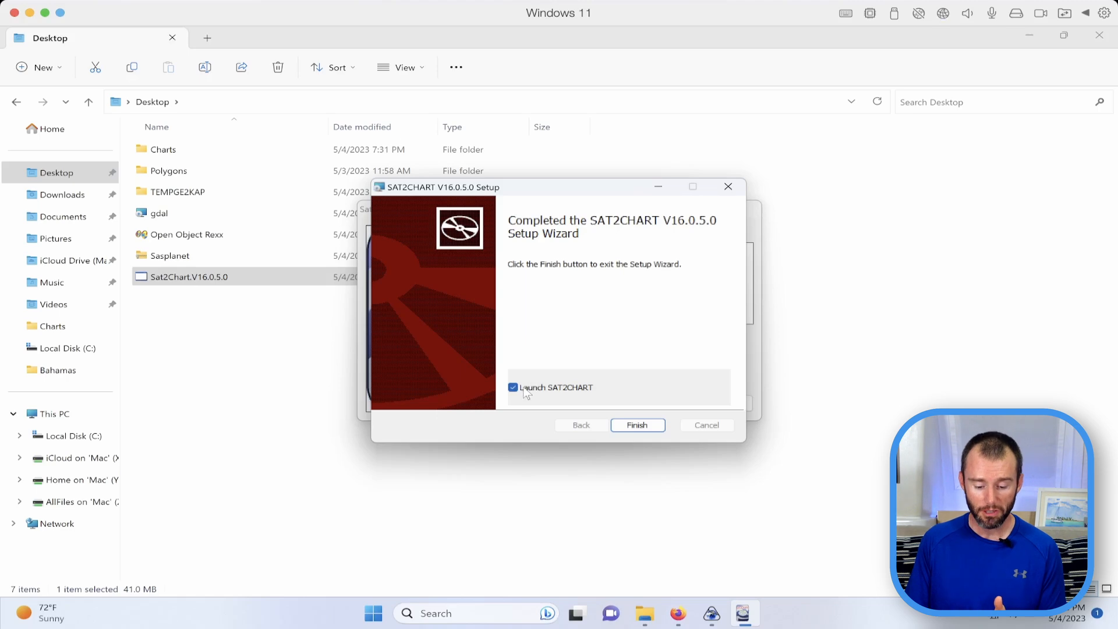
{"action": "left_click", "coordinate": [641, 425]}
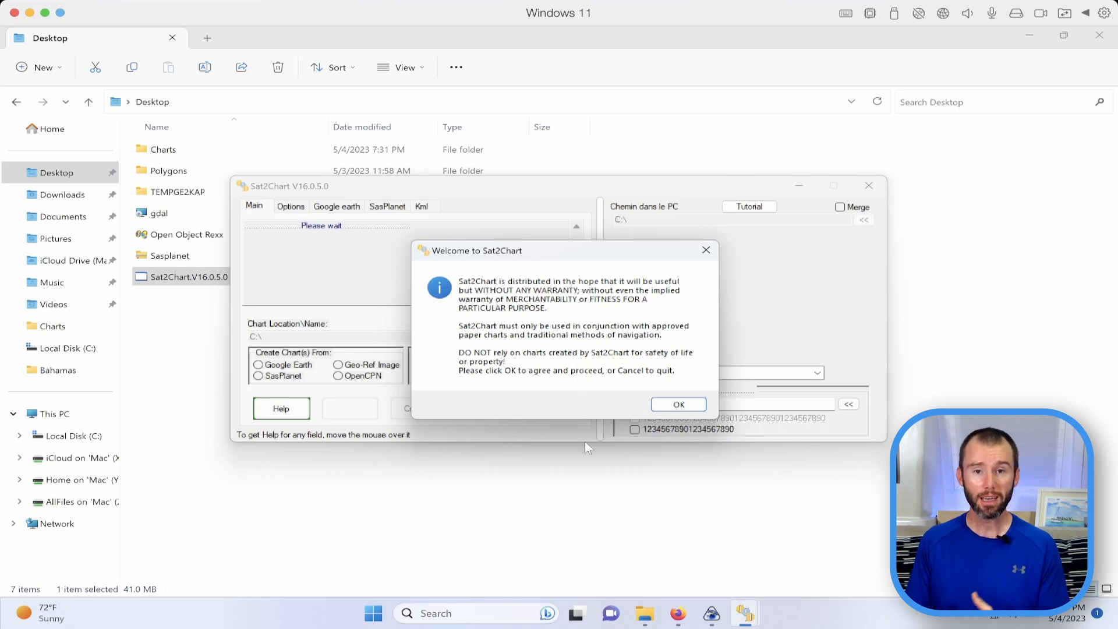
- Agree to the Sat2Chart disclaimer and decline the video tutorial with the option not to ask again
{"action": "left_click", "coordinate": [688, 406]}
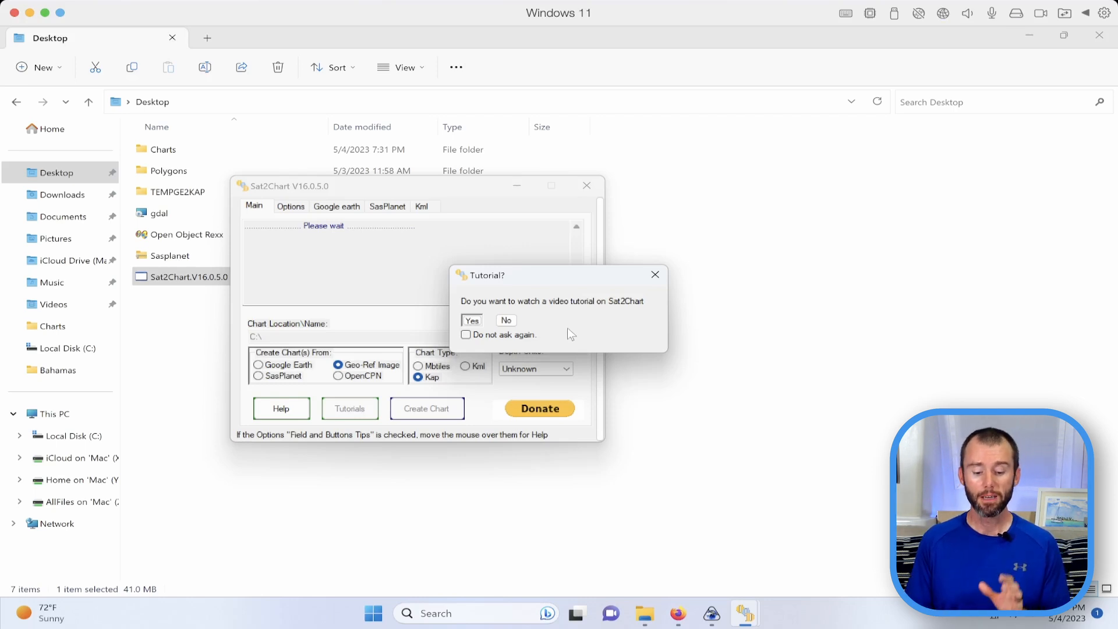
{"action": "left_click", "coordinate": [466, 335]}
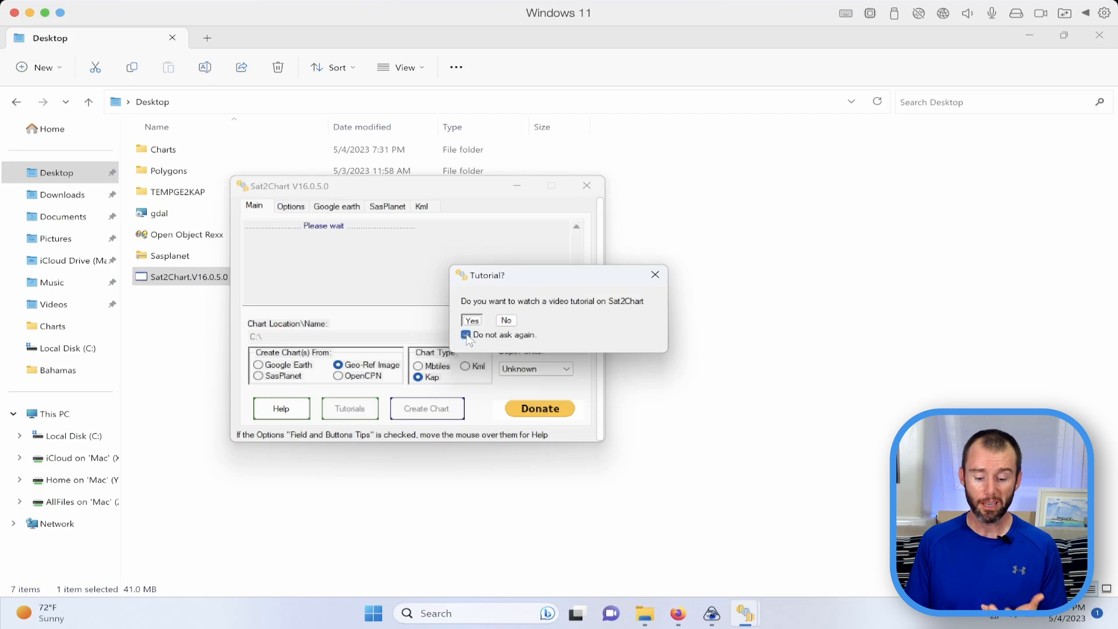
{"action": "left_click", "coordinate": [507, 321]}
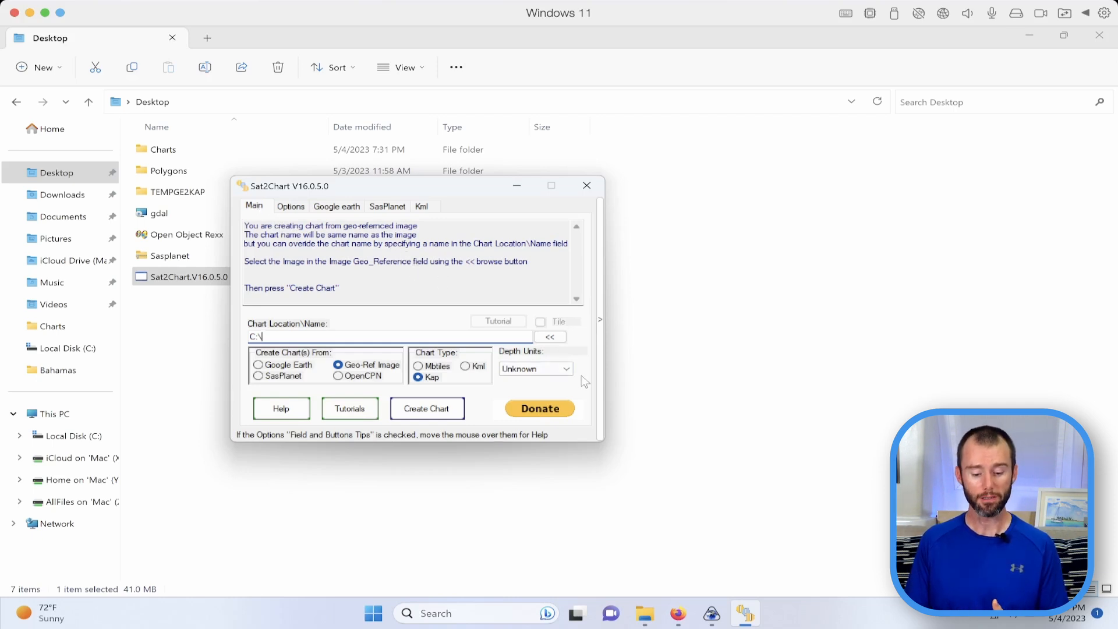
- Create a folder named Bahamas inside the Desktop's Charts folder and set it as the chart location
{"action": "left_click", "coordinate": [558, 341]}
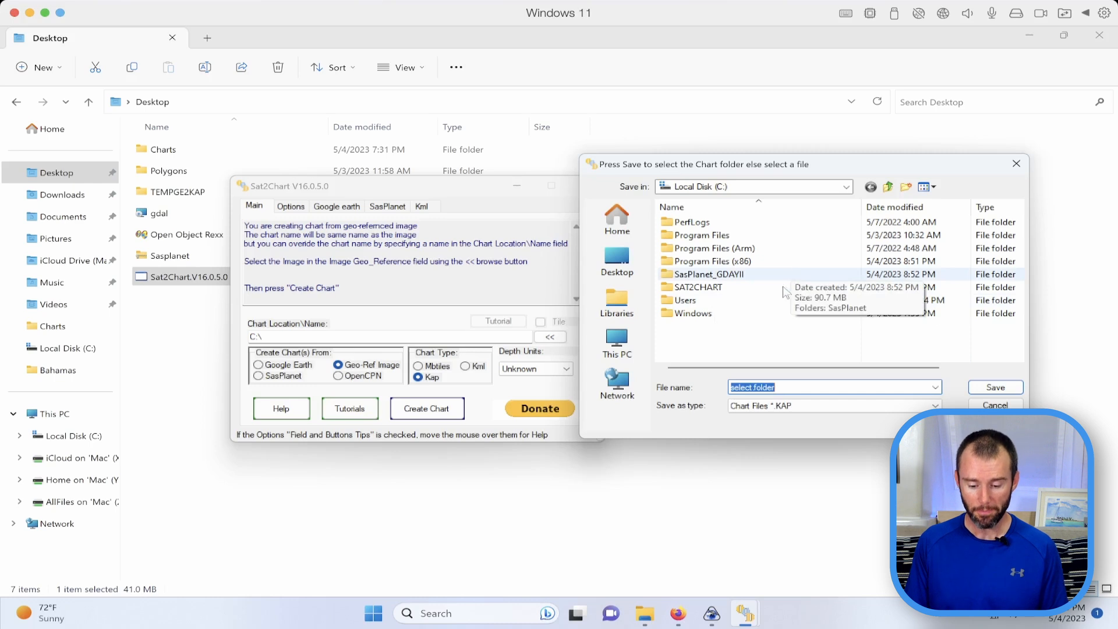
{"action": "left_click", "coordinate": [620, 271]}
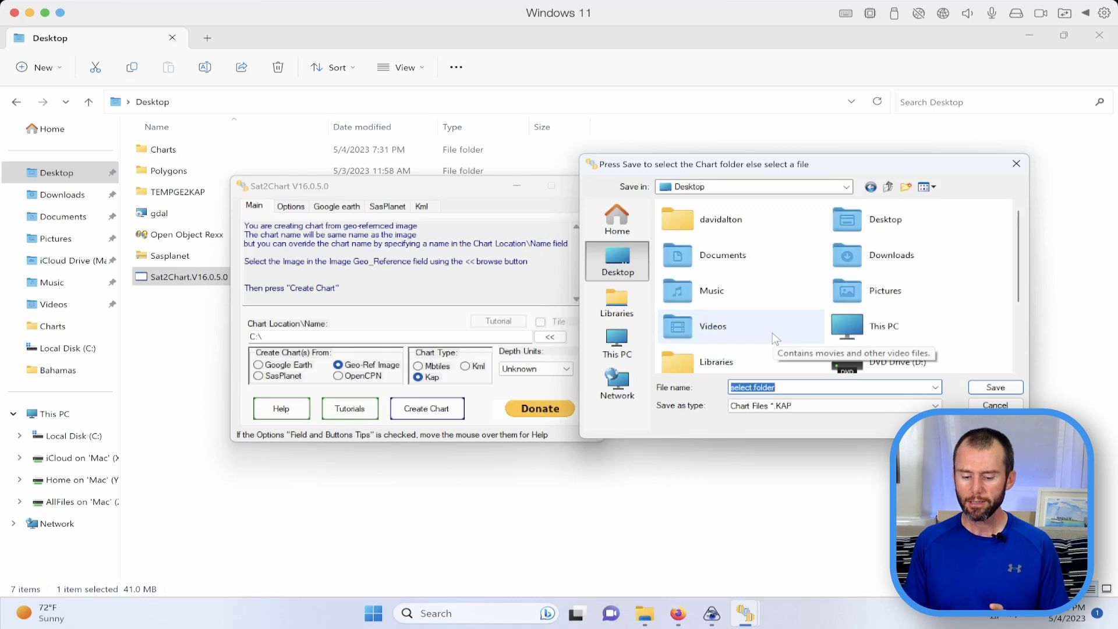
{"action": "scroll", "coordinate": [773, 333], "scroll_direction": "down", "scroll_amount": 1}
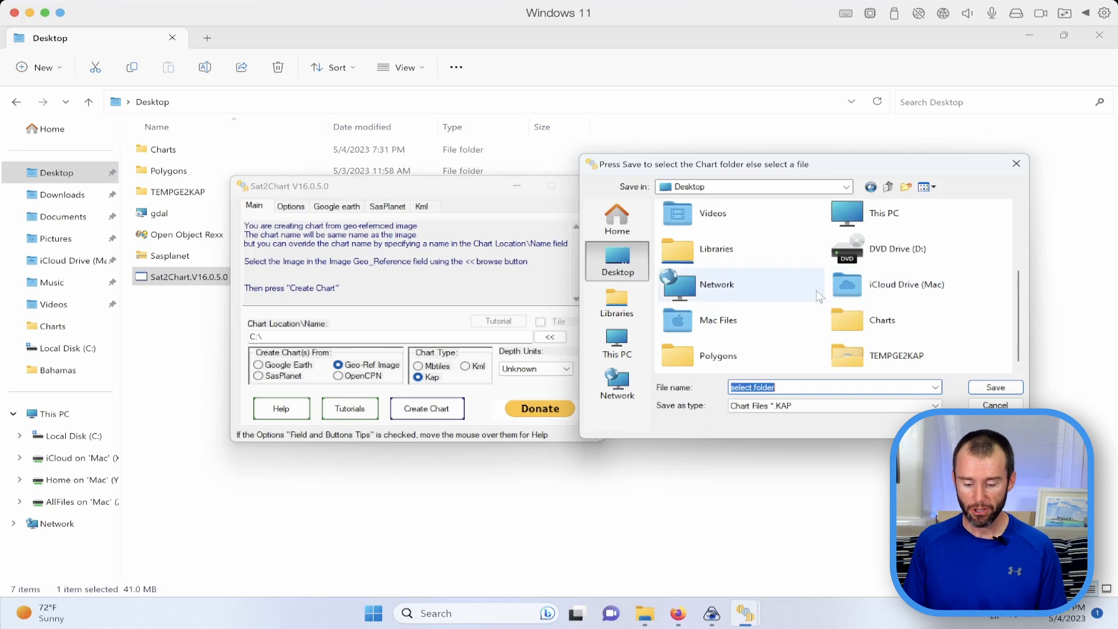
{"action": "double_click", "coordinate": [850, 323]}
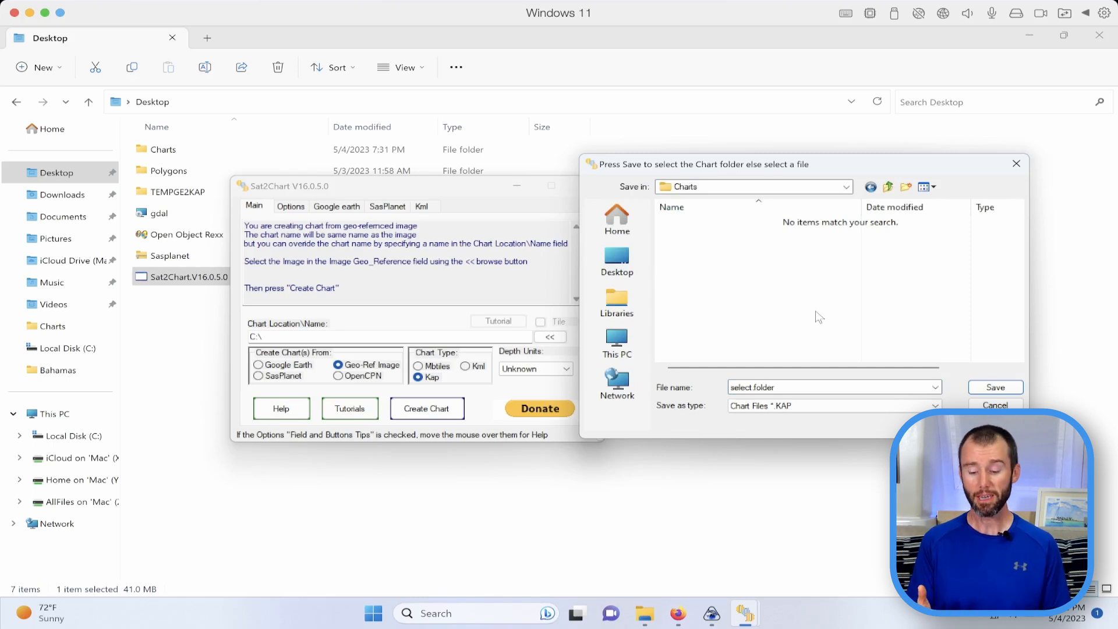
{"action": "left_click", "coordinate": [906, 187]}
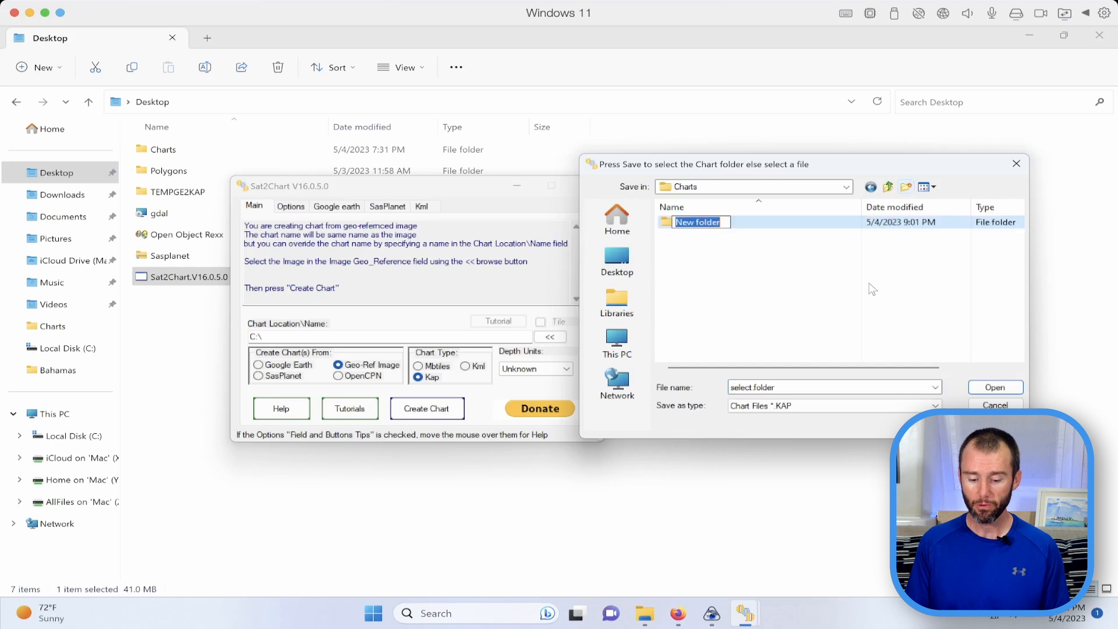
{"action": "type", "text": "Baha"}
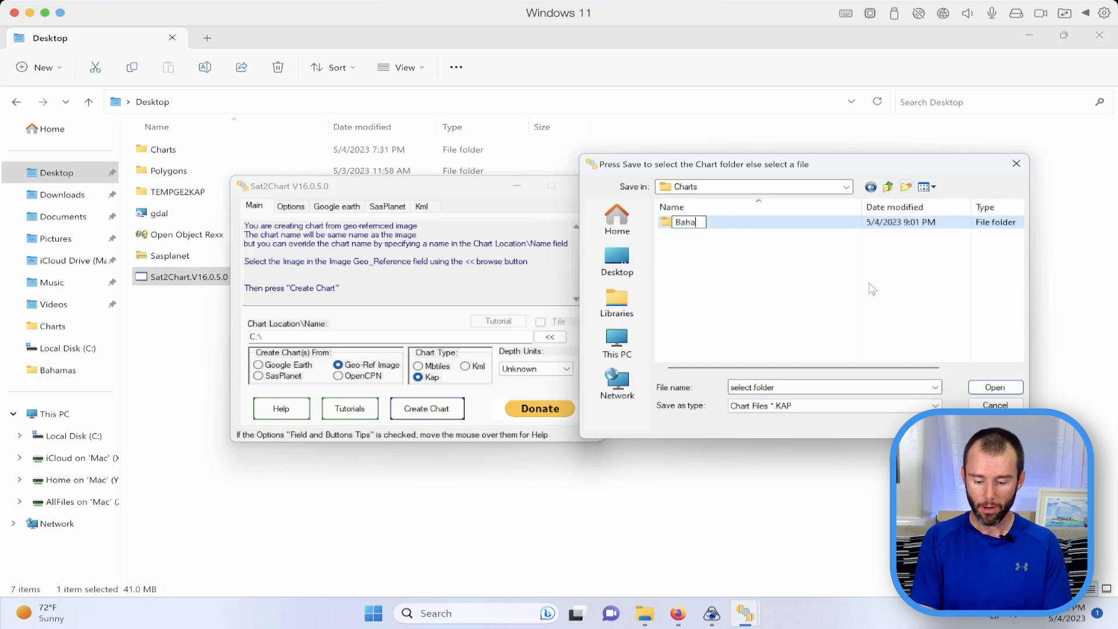
{"action": "type", "text": "mas"}
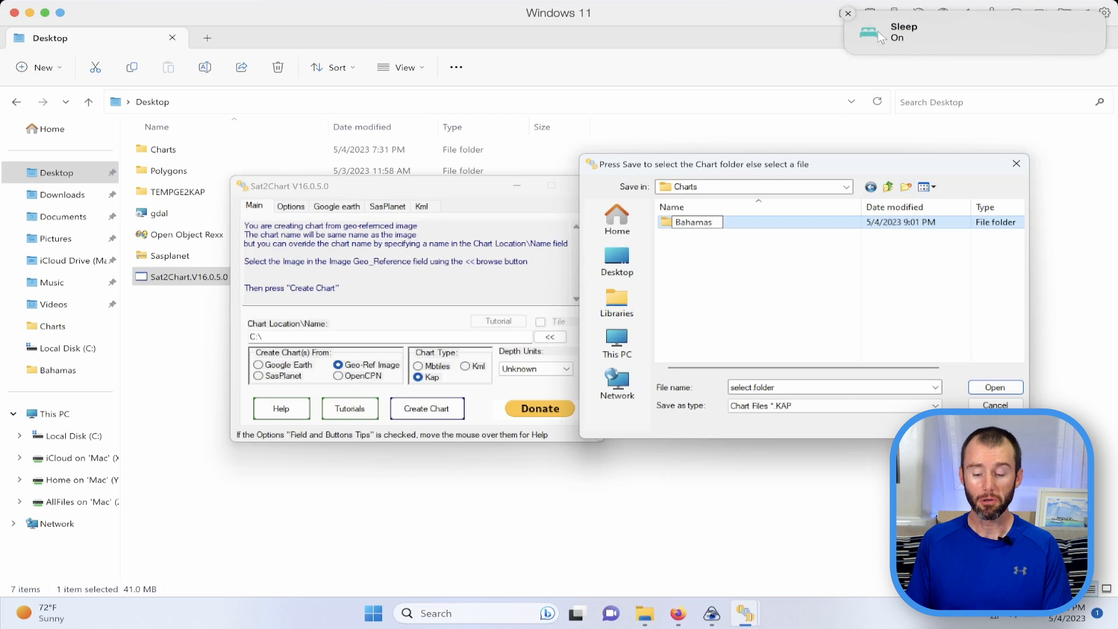
{"action": "left_click", "coordinate": [848, 14]}
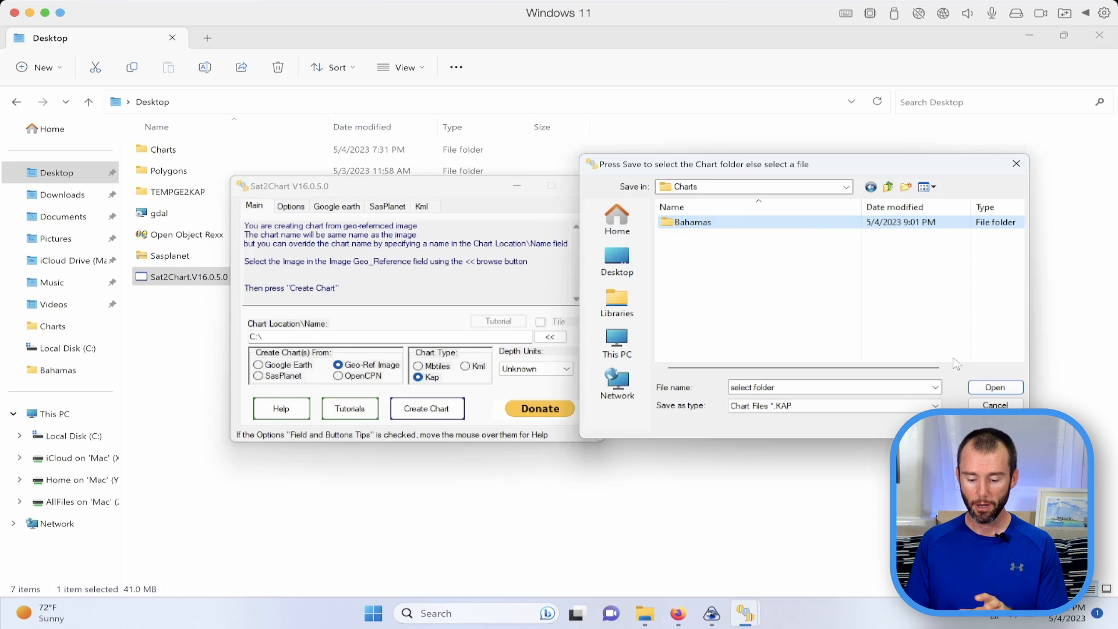
{"action": "left_click", "coordinate": [995, 388]}
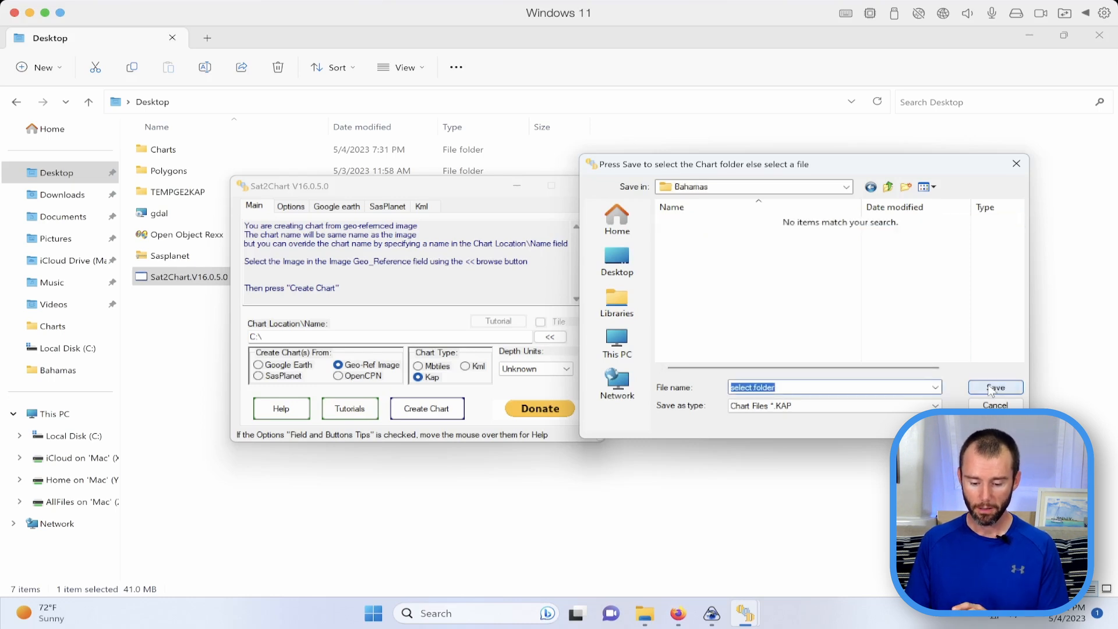
{"action": "left_click", "coordinate": [995, 387]}
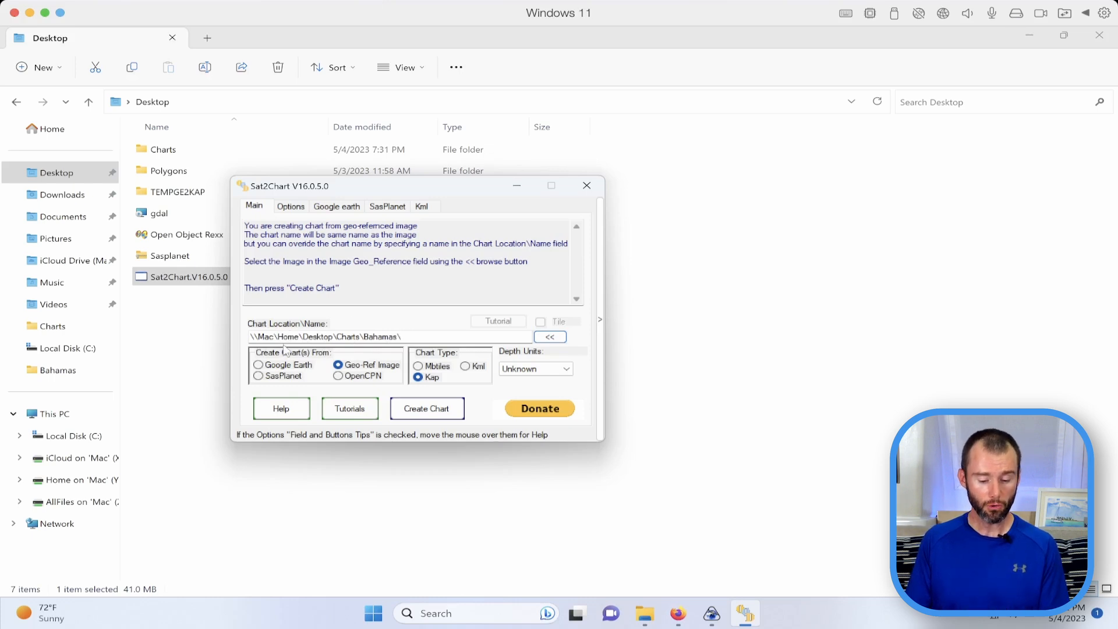
- Set SasPlanet as the chart source and Mbtiles as the chart type, and open the Sat2Chart general options
{"action": "left_click", "coordinate": [259, 376]}
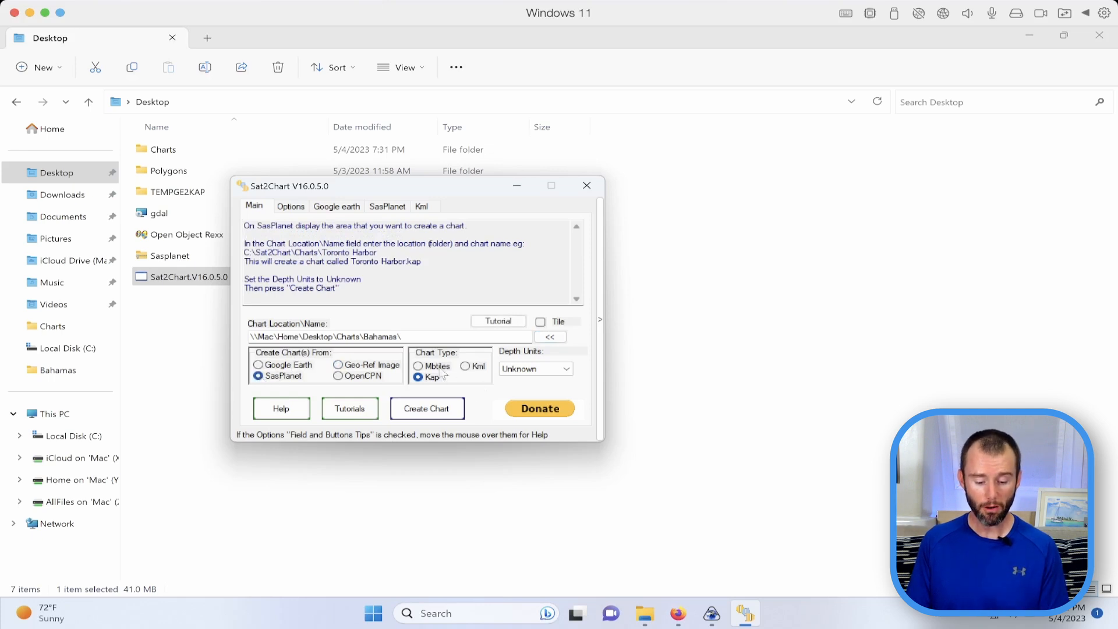
{"action": "left_click", "coordinate": [419, 366]}
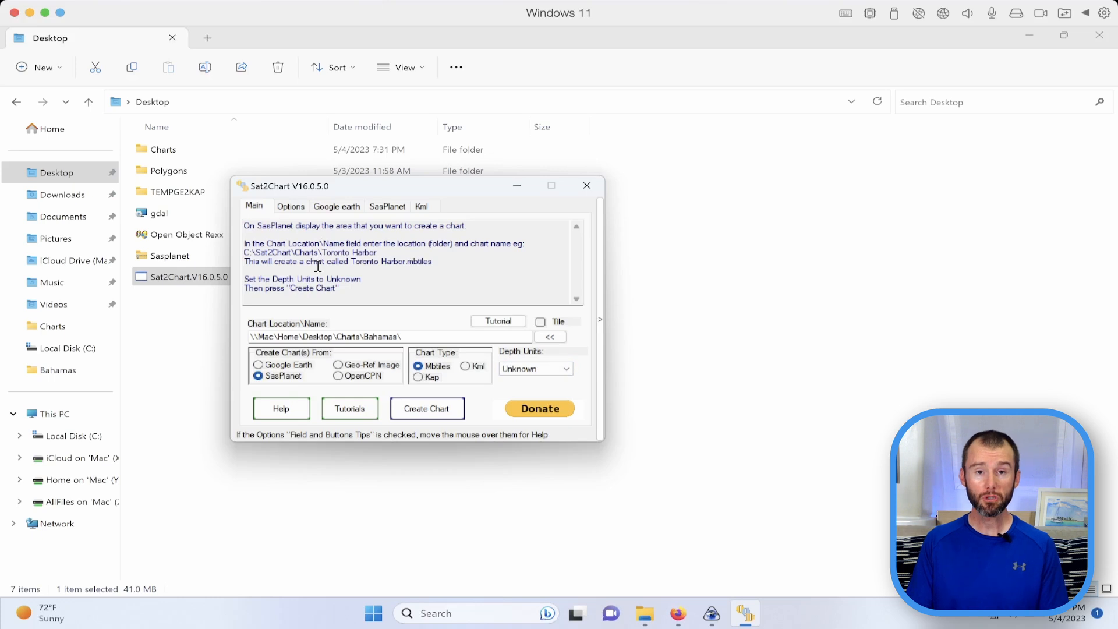
{"action": "left_click", "coordinate": [291, 208]}
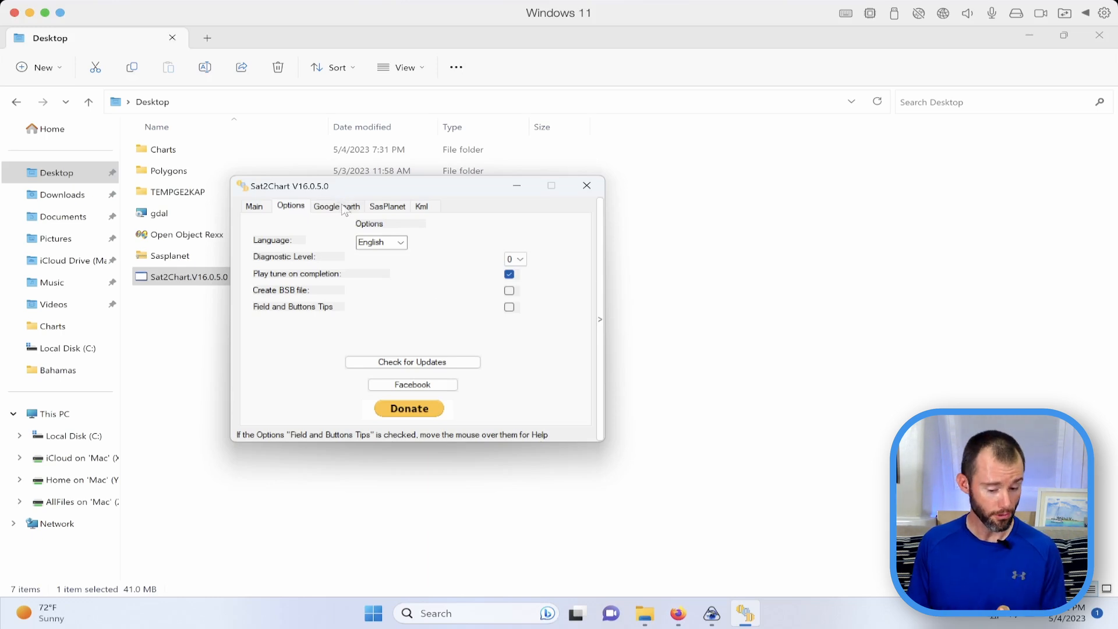
- Set the SasPlanet location to the SasPlanet folder inside C:\SasPlanet_GDAYII in the SasPlanet options
{"action": "left_click", "coordinate": [376, 210]}
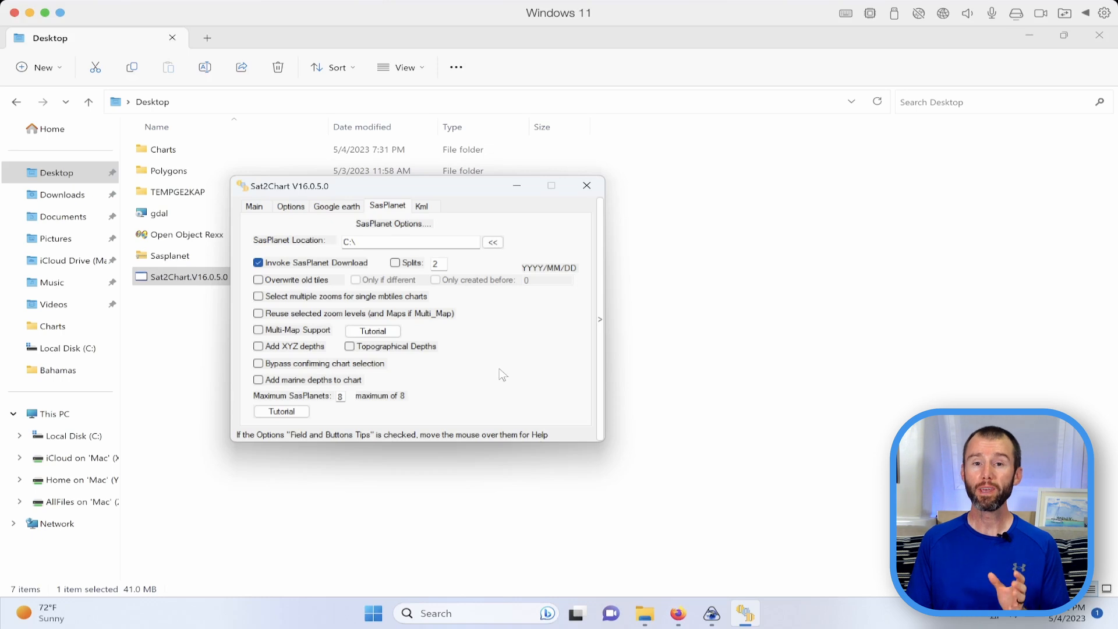
{"action": "left_click", "coordinate": [493, 243]}
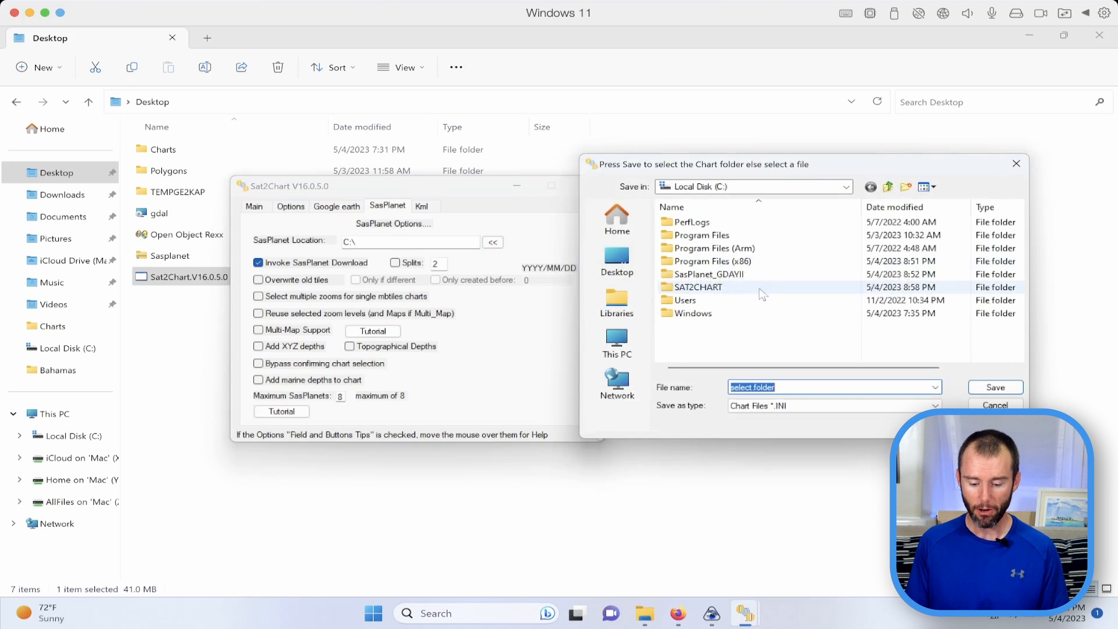
{"action": "double_click", "coordinate": [729, 274]}
{"action": "left_click", "coordinate": [703, 228]}
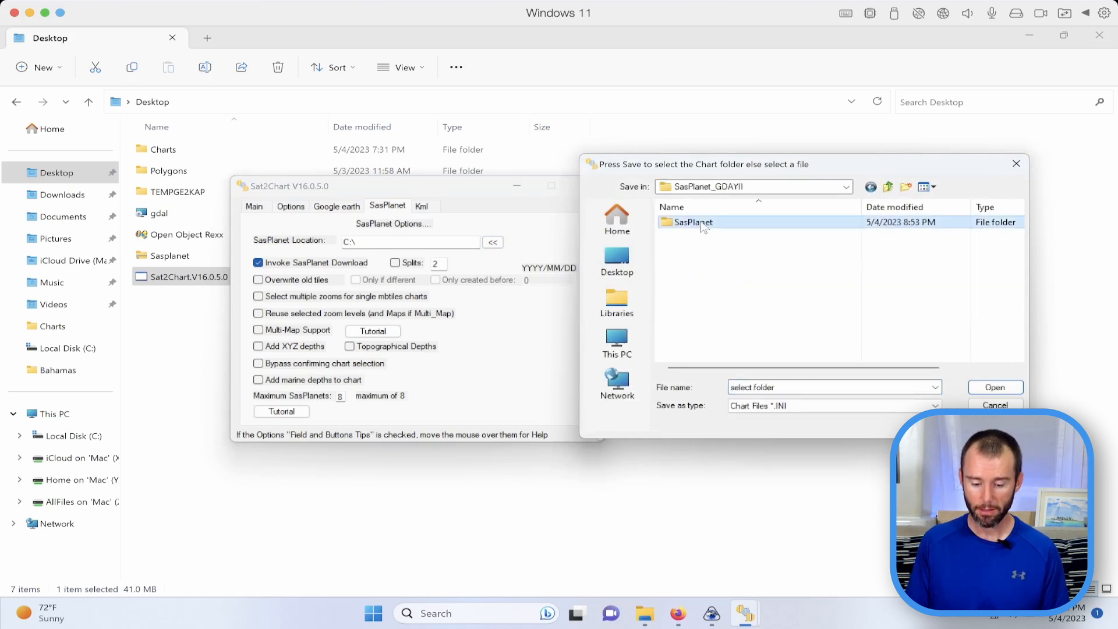
{"action": "double_click", "coordinate": [703, 227]}
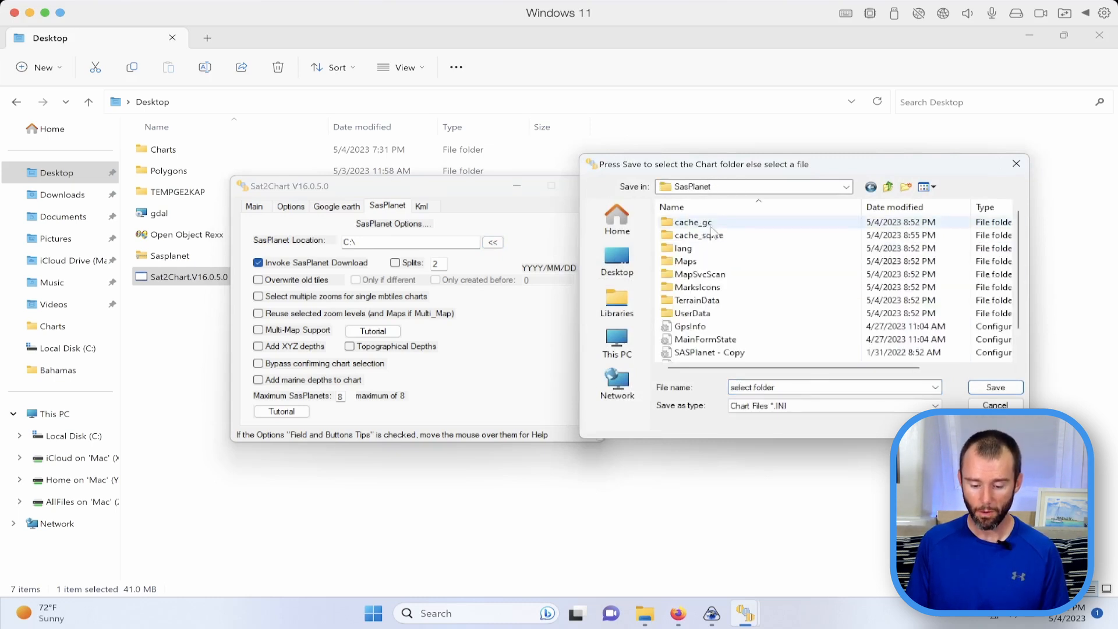
{"action": "left_click", "coordinate": [995, 388]}
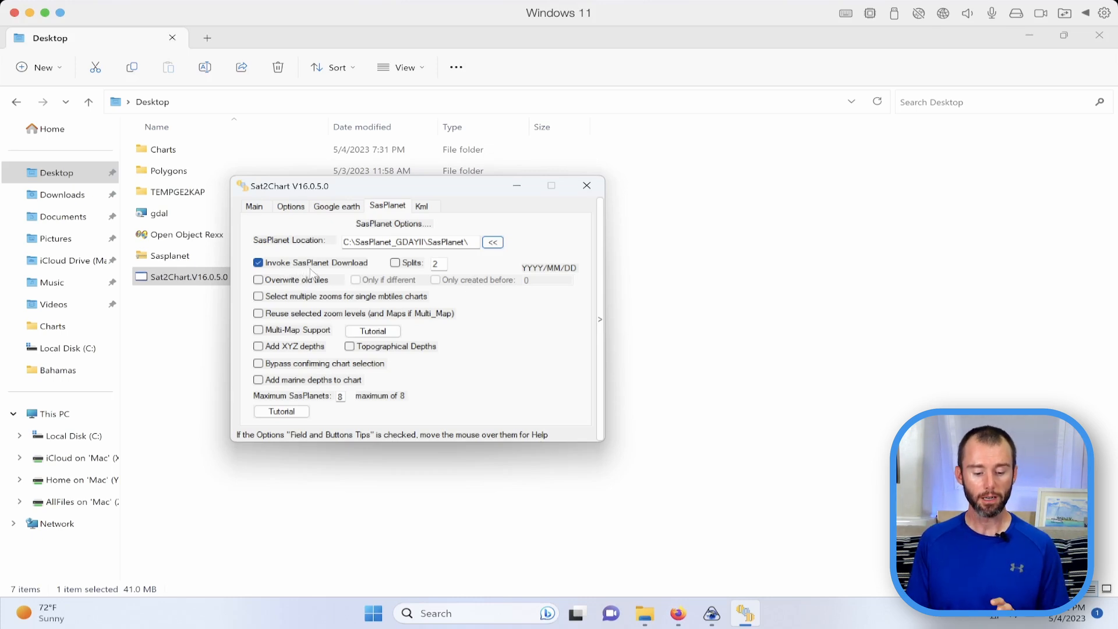
- Enable splits with a value of 20 and turn on selecting multiple zooms for single mbtiles charts
{"action": "left_click", "coordinate": [397, 263]}
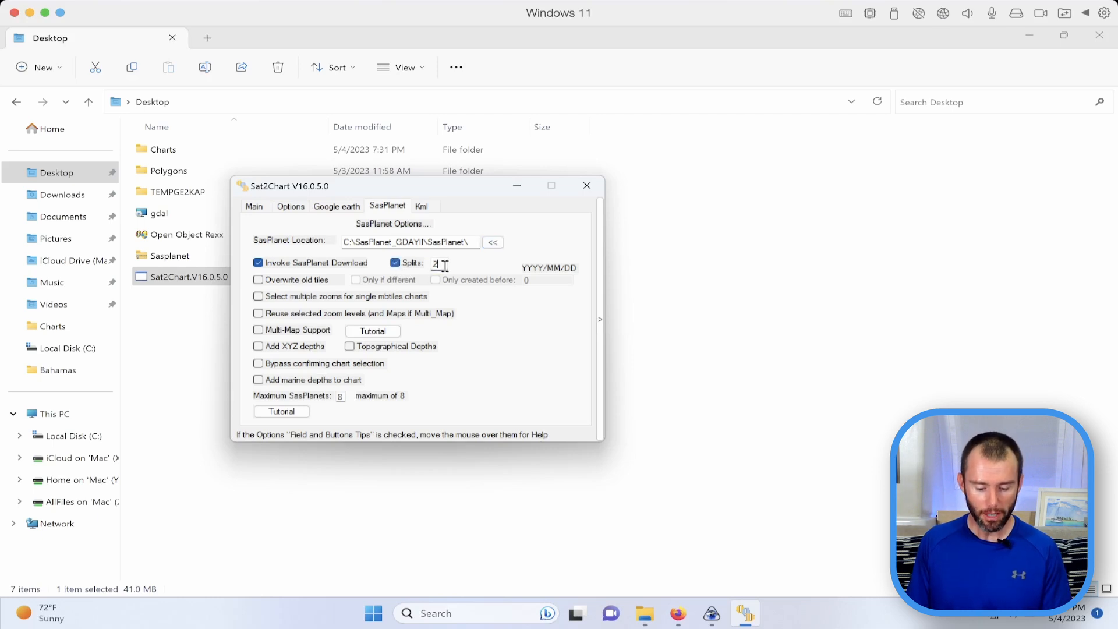
{"action": "type", "text": "0"}
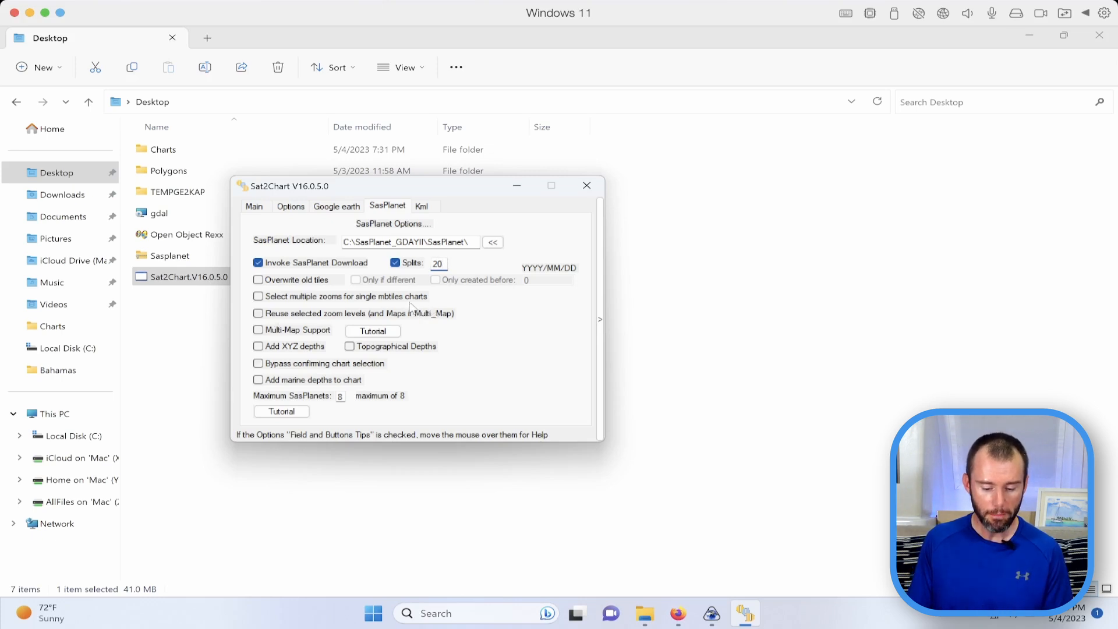
{"action": "left_click", "coordinate": [258, 297]}
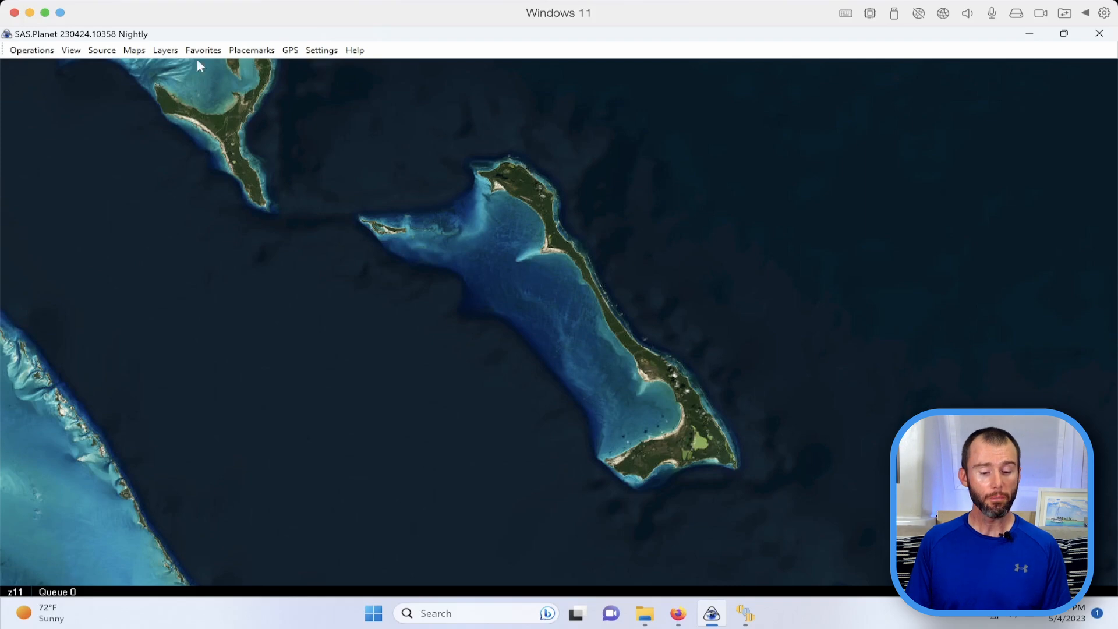
- In SAS.Planet, change the displayed map to Navionics Marine Charts from the marine maps
{"action": "left_click", "coordinate": [131, 51]}
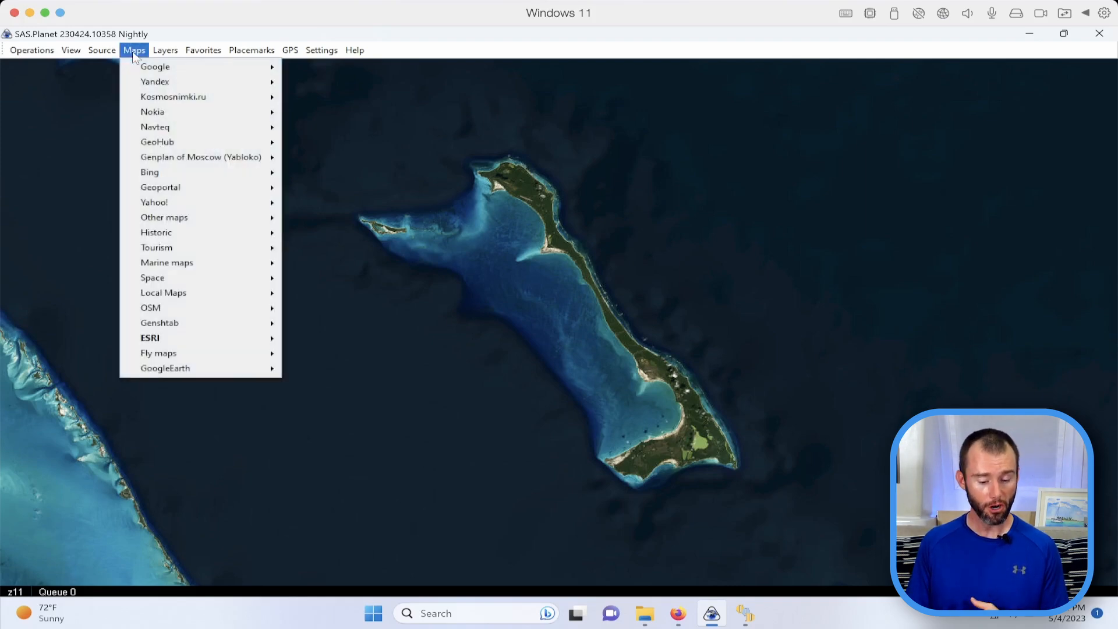
{"action": "mouse_move", "coordinate": [170, 265]}
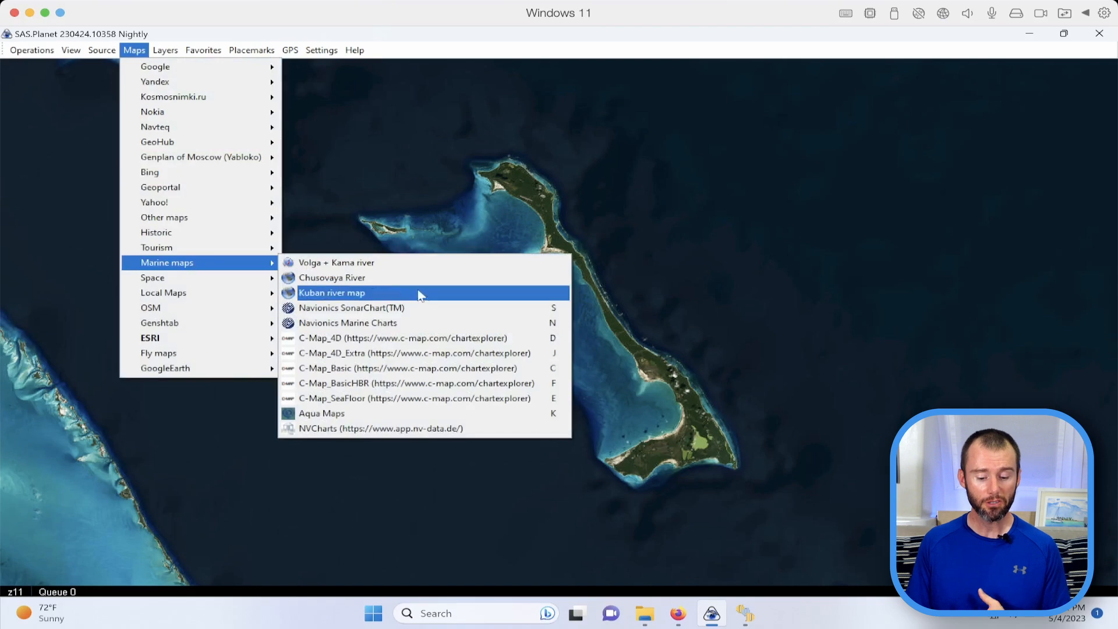
{"action": "left_click", "coordinate": [423, 330]}
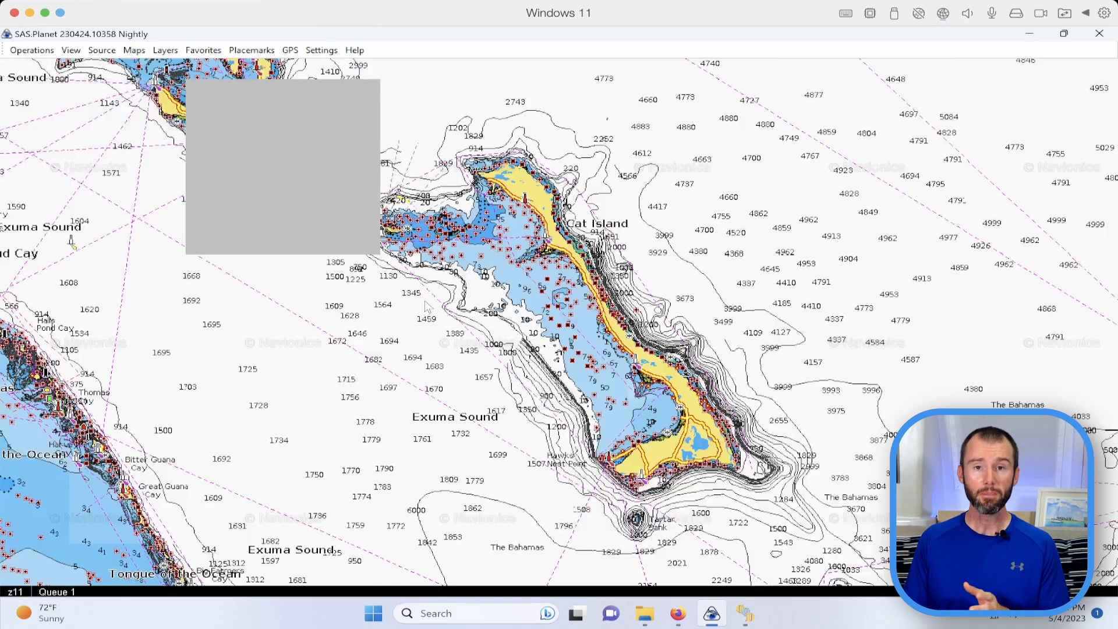
- Frame Grand Bahama and the Abacos on the SAS.Planet map at zoom level 10
{"action": "left_click_drag", "start_coordinate": [196, 214], "coordinate": [402, 342]}
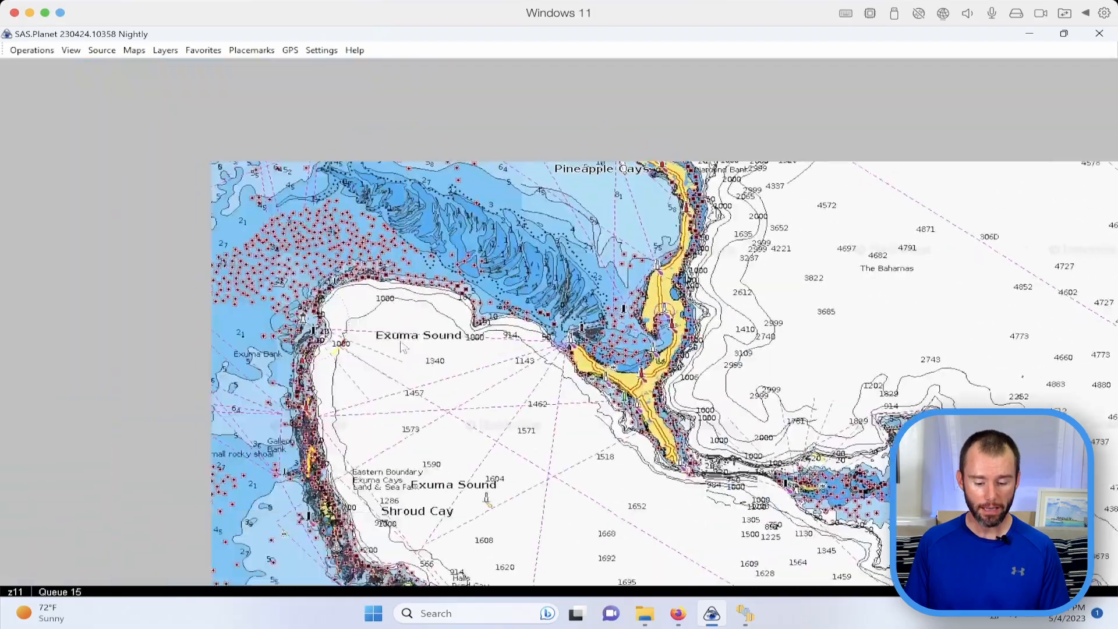
{"action": "scroll", "coordinate": [446, 319], "scroll_direction": "down", "scroll_amount": 1}
{"action": "left_click_drag", "start_coordinate": [291, 266], "coordinate": [657, 541]}
{"action": "left_click_drag", "start_coordinate": [593, 320], "coordinate": [619, 517]}
{"action": "left_click_drag", "start_coordinate": [492, 344], "coordinate": [523, 365]}
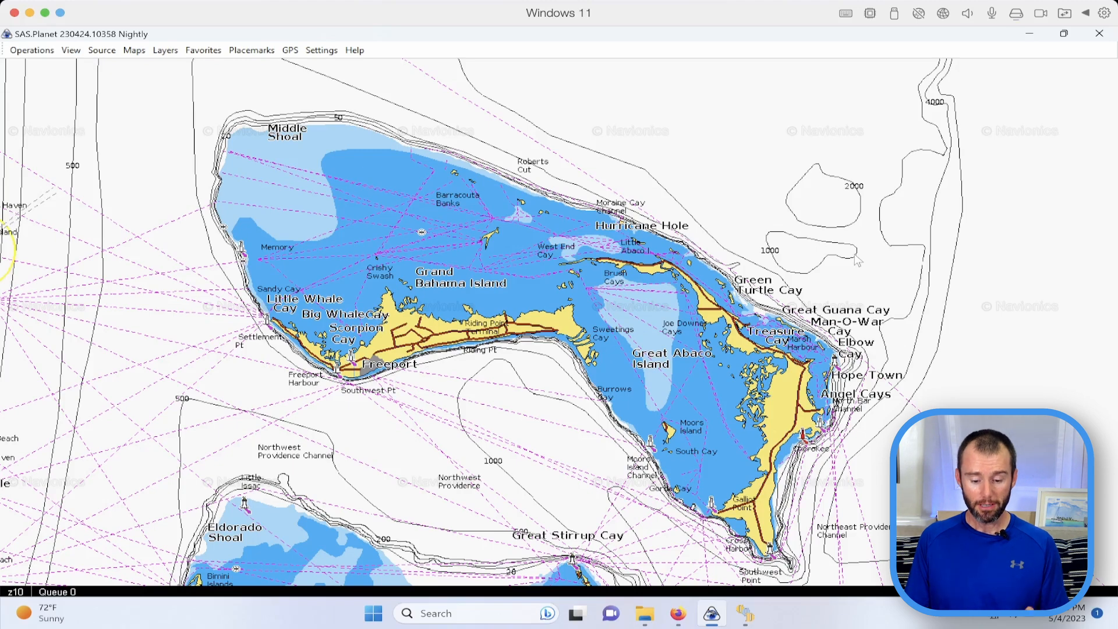
{"action": "left_click_drag", "start_coordinate": [857, 259], "coordinate": [855, 247]}
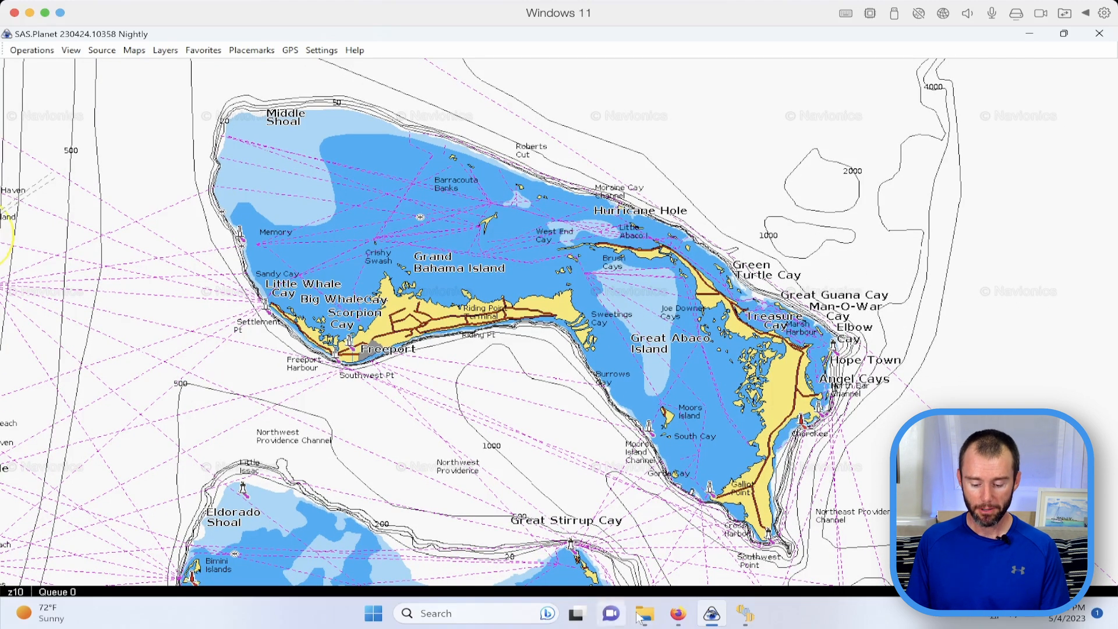
- Switch to Sat2Chart, enable tiling, and name the chart AbacosOverview in the Bahamas chart folder
{"action": "left_click", "coordinate": [748, 614]}
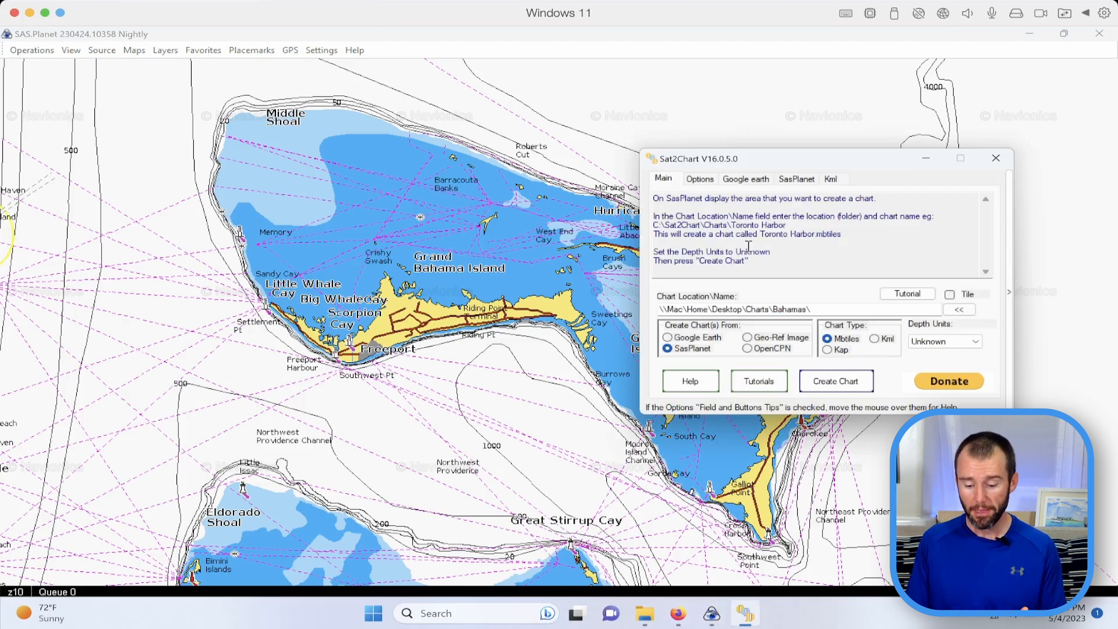
{"action": "left_click", "coordinate": [950, 295]}
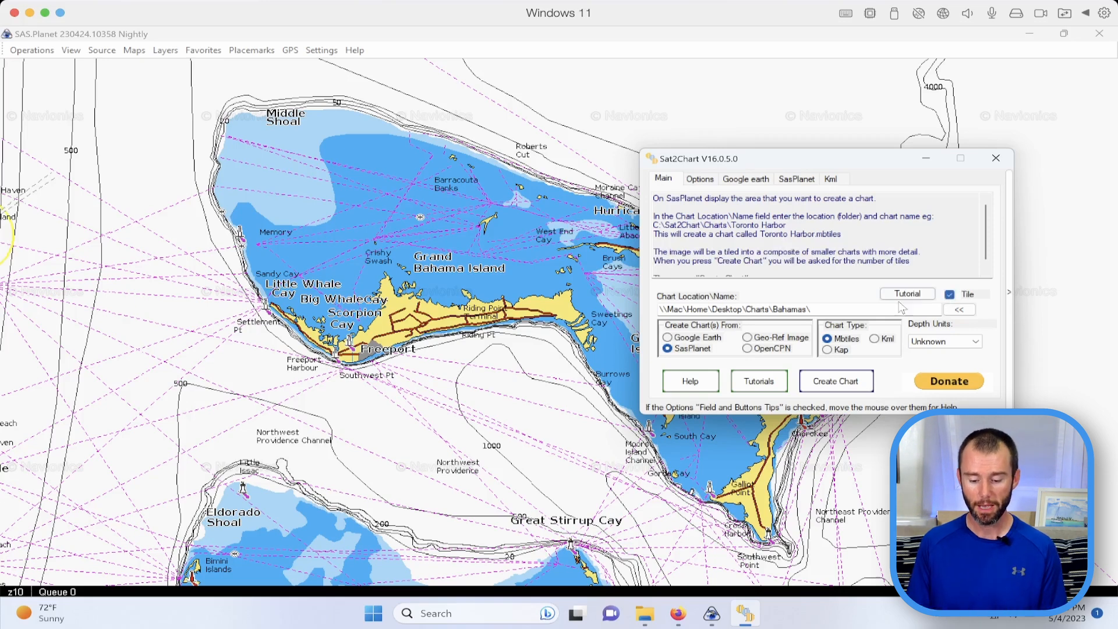
{"action": "left_click", "coordinate": [835, 308]}
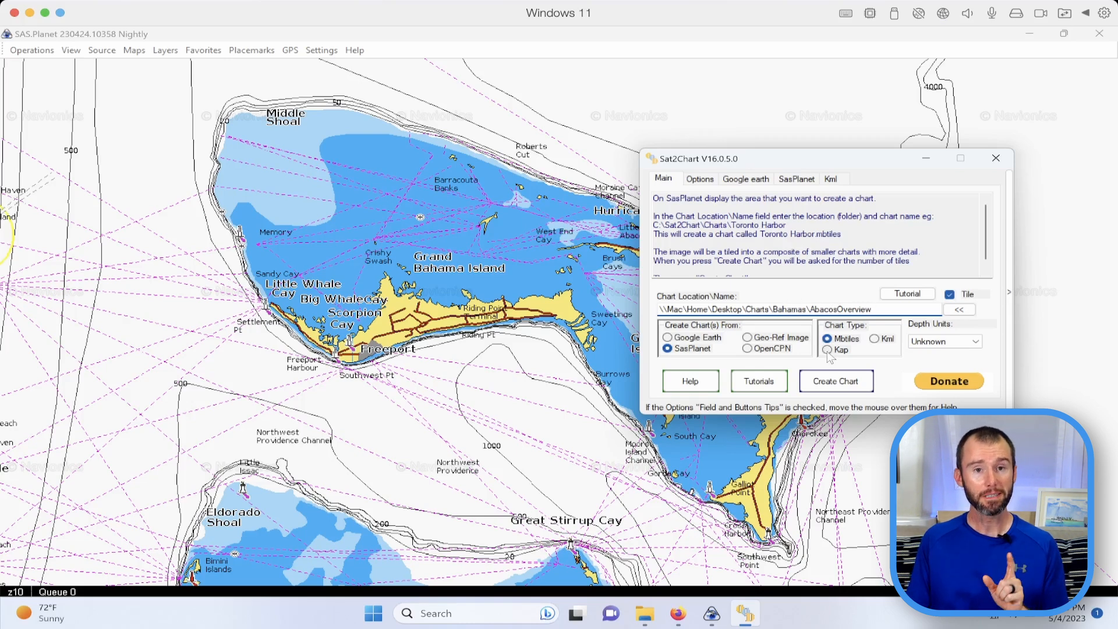
- Create the chart with 4 tiles at zoom 11 using Navionics Marine Charts as the only map
{"action": "left_click", "coordinate": [838, 383]}
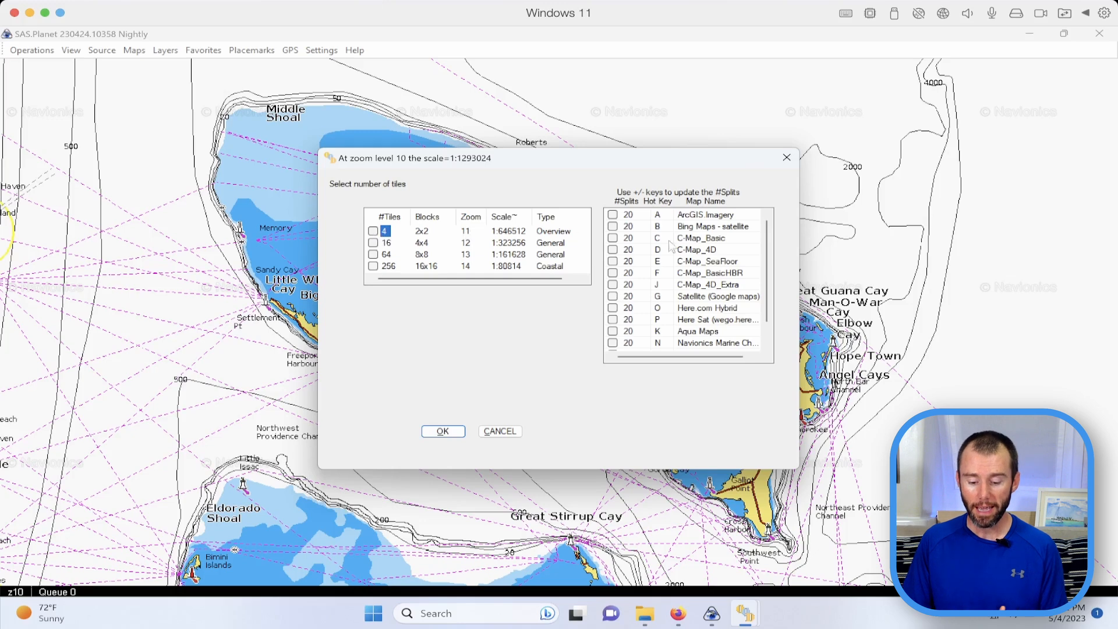
{"action": "scroll", "coordinate": [722, 295], "scroll_direction": "down", "scroll_amount": 1}
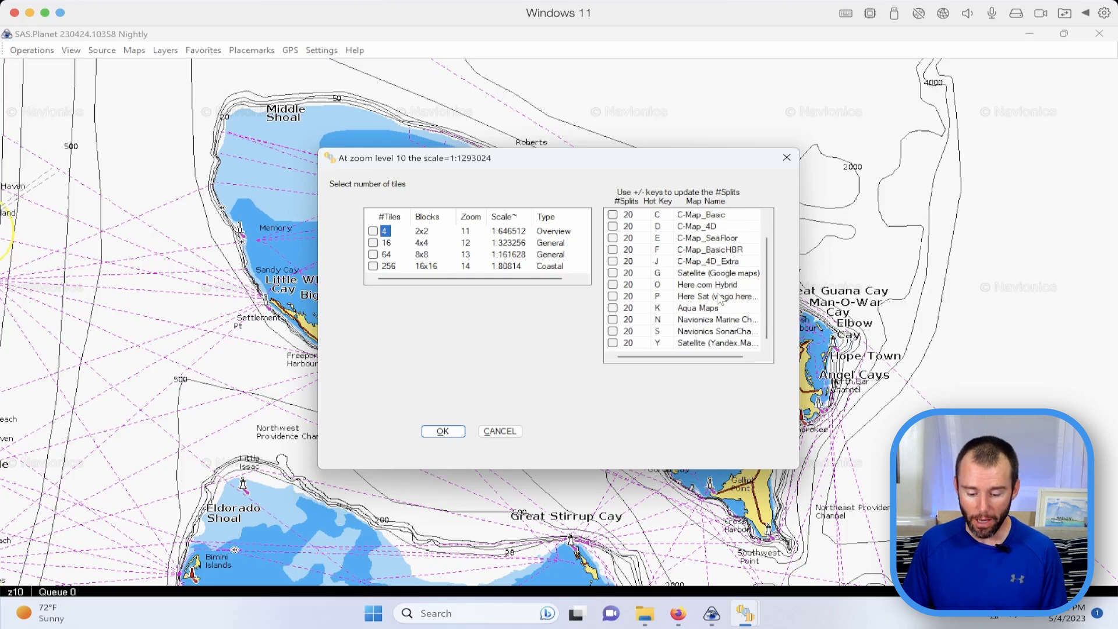
{"action": "left_click", "coordinate": [613, 320]}
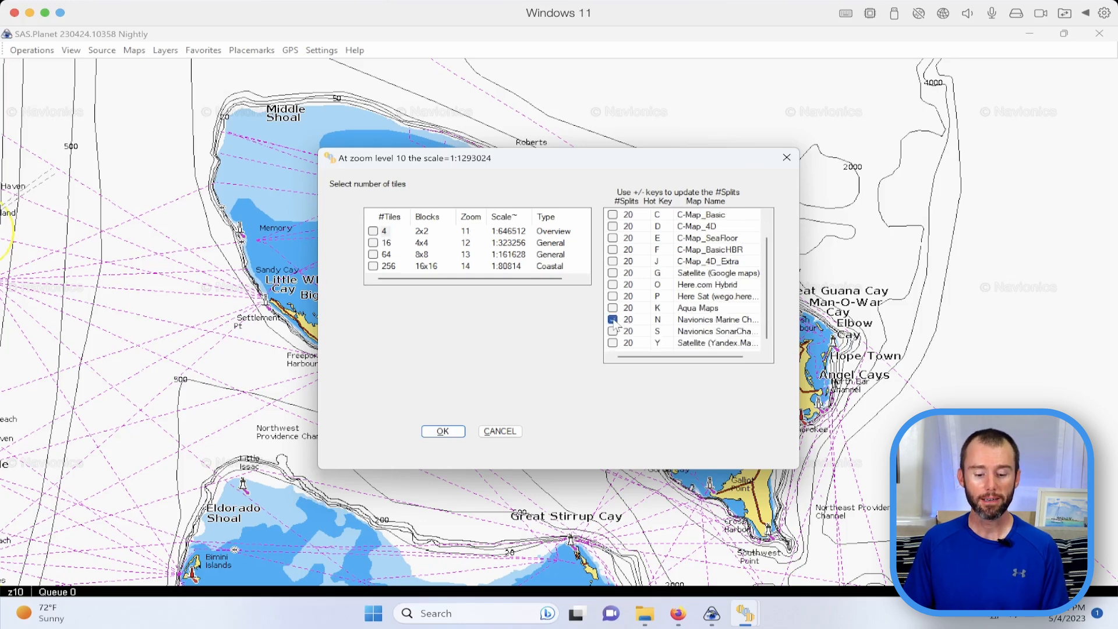
{"action": "left_click", "coordinate": [373, 232]}
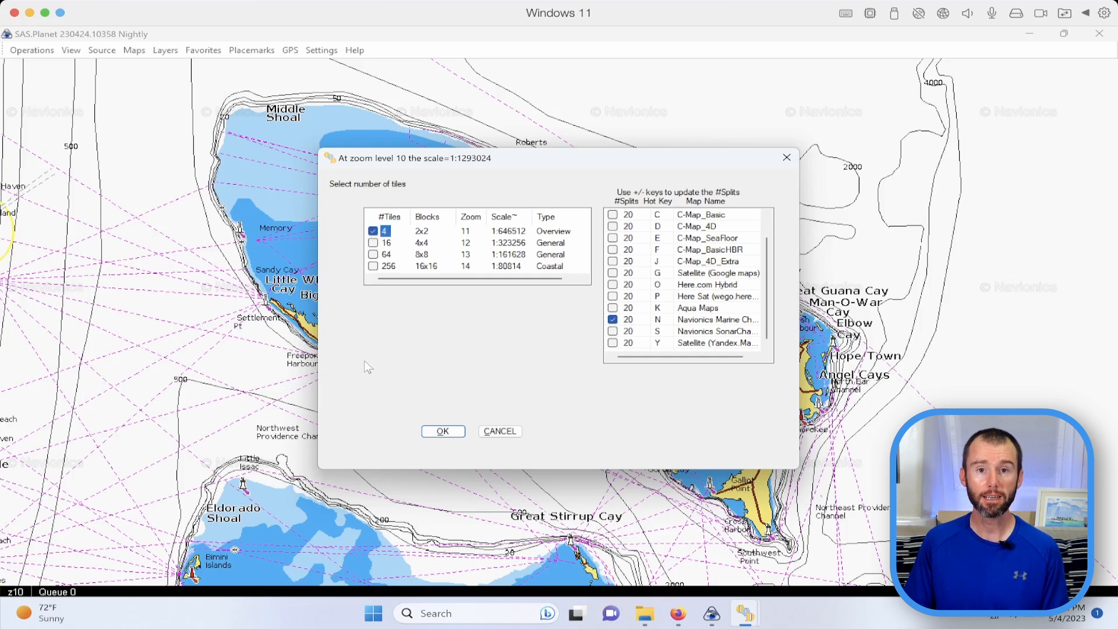
{"action": "left_click", "coordinate": [455, 433]}
{"action": "key", "text": "ctrl+g"}
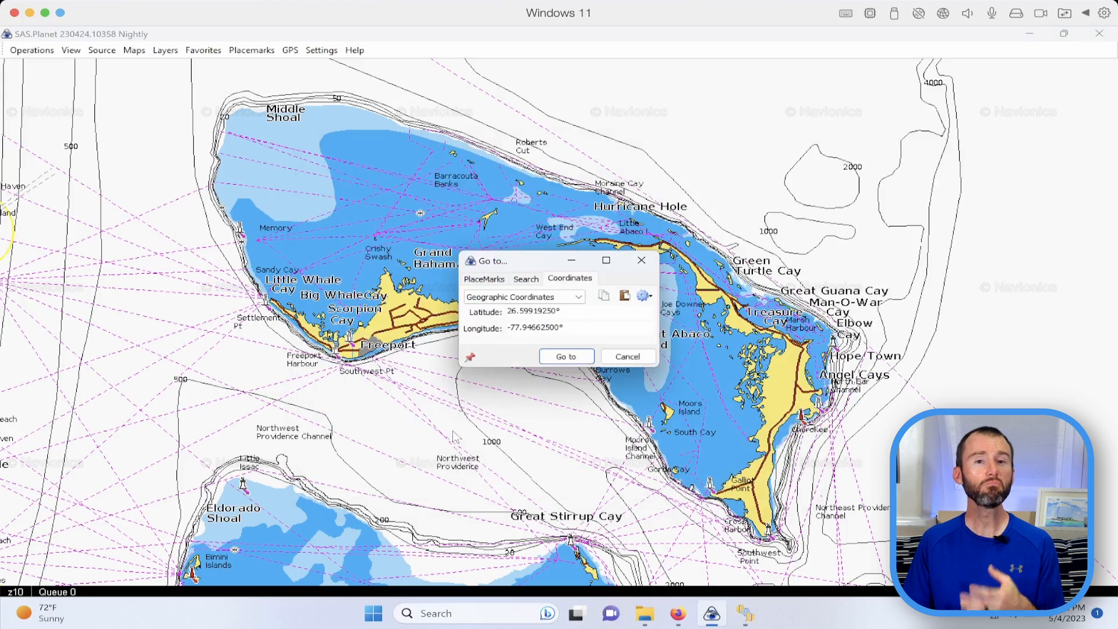
{"action": "key", "text": "Tab"}
{"action": "type", "text": "-77.946624"}
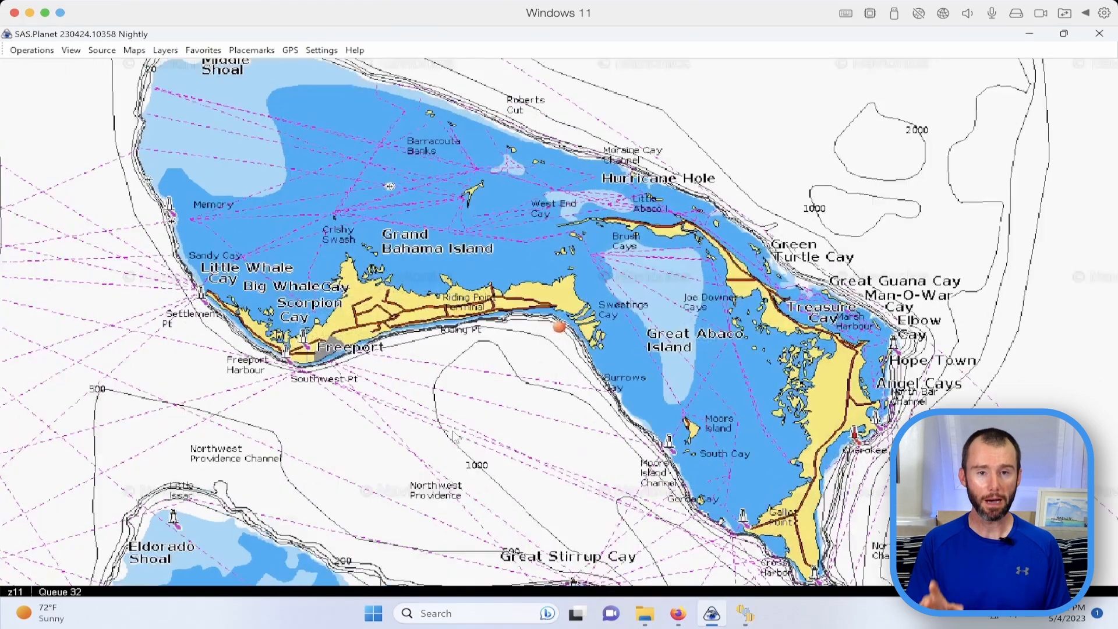
{"action": "scroll", "coordinate": [453, 431], "scroll_direction": "up", "scroll_amount": 1}
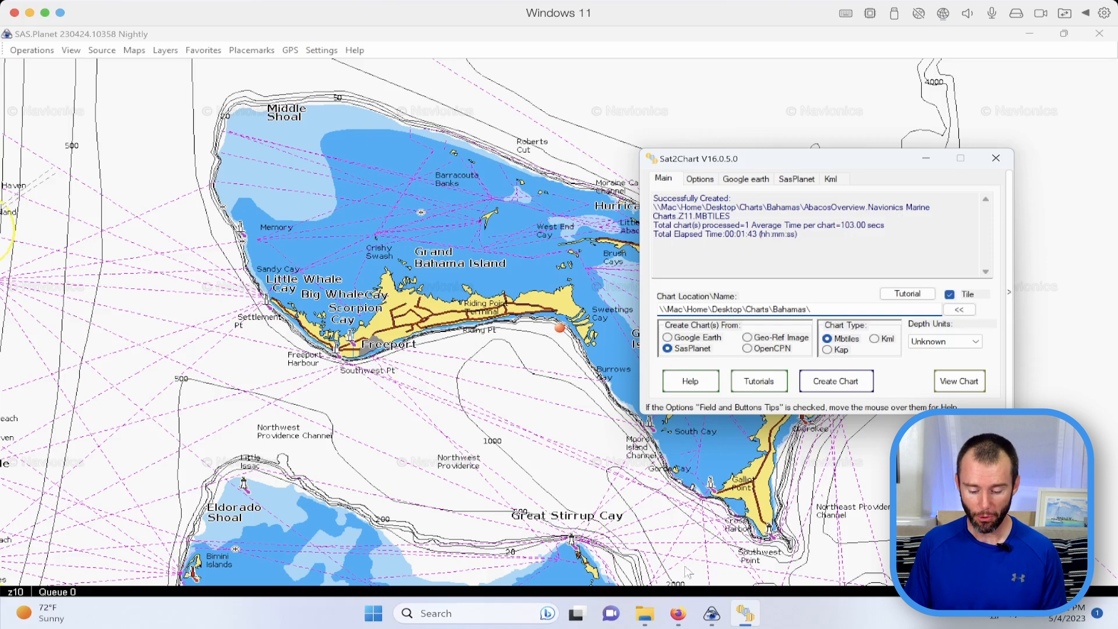
- In File Explorer, open the Bahamas folder inside the Desktop's Charts folder to check the created chart file
{"action": "left_click", "coordinate": [648, 620]}
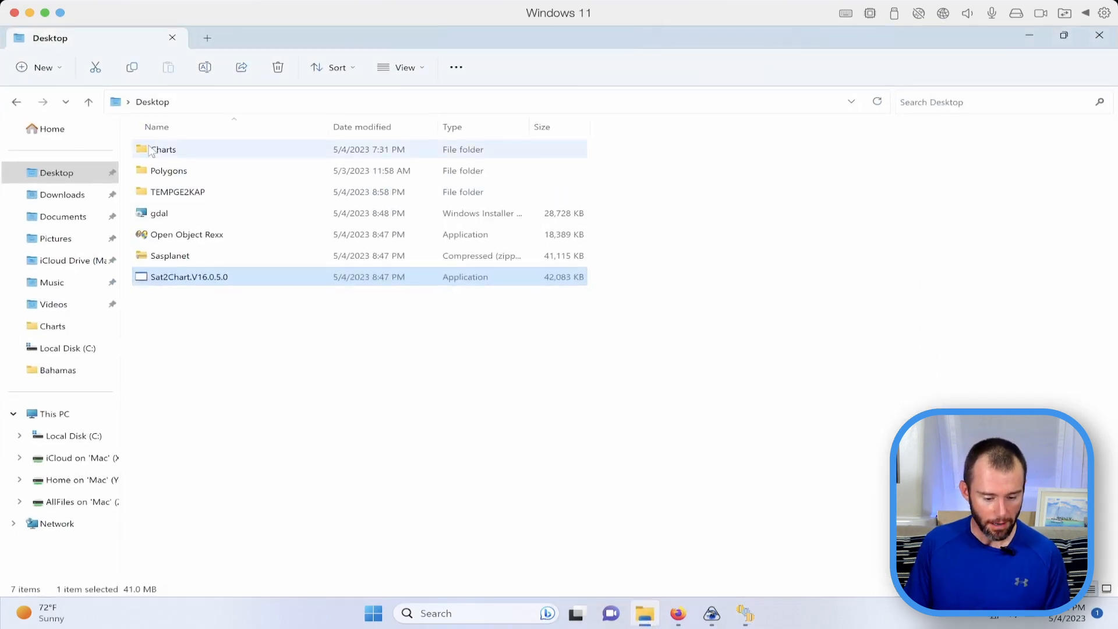
{"action": "double_click", "coordinate": [156, 151]}
{"action": "double_click", "coordinate": [175, 150]}
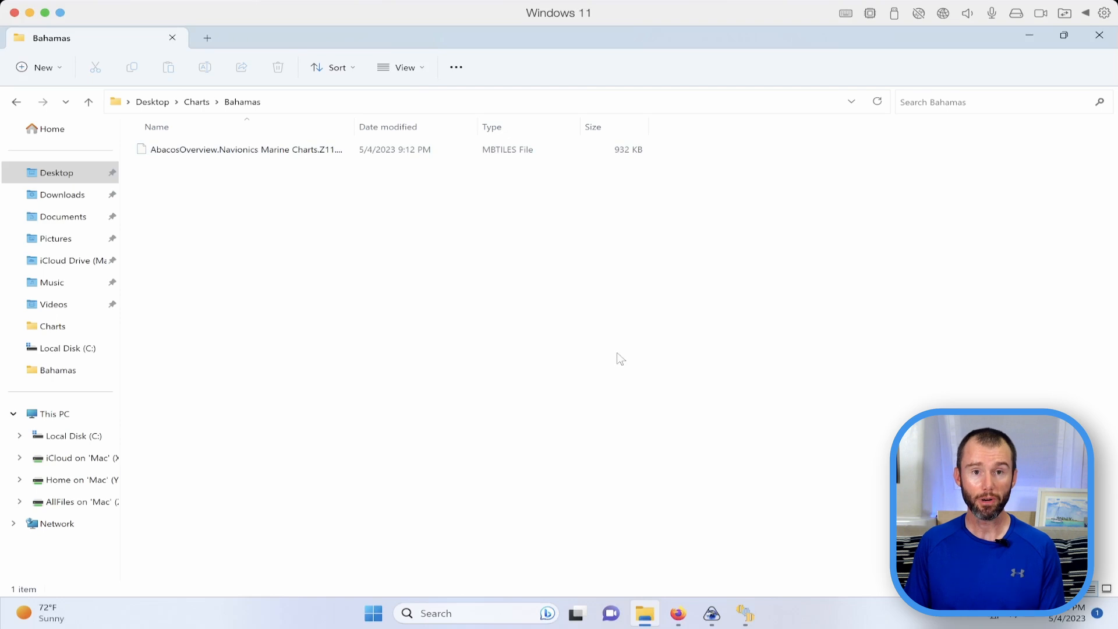
- Switch to OpenCPN and add the Desktop's Charts/Bahamas folder as a chart directory in the chart file options
{"action": "key", "text": "super+Tab"}
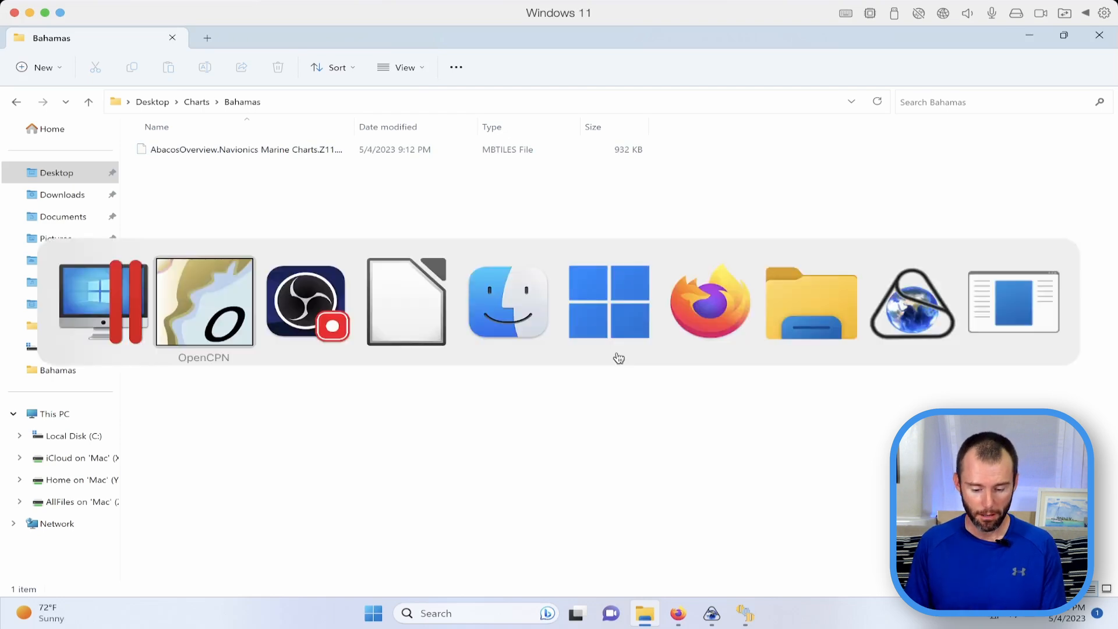
{"action": "left_click", "coordinate": [213, 303]}
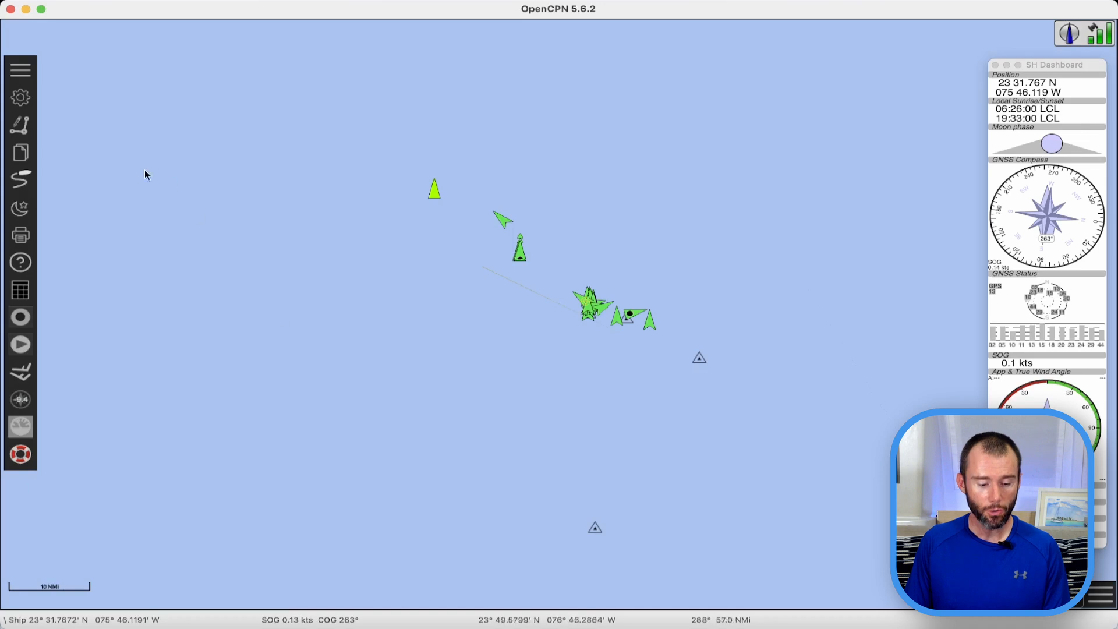
{"action": "left_click", "coordinate": [20, 99]}
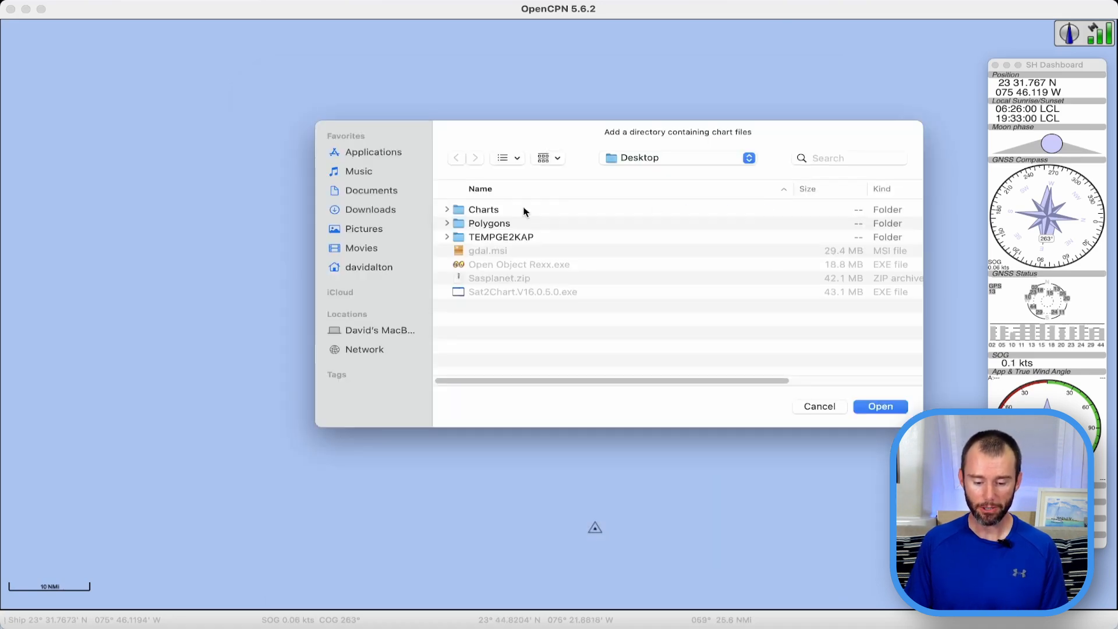
{"action": "double_click", "coordinate": [471, 211]}
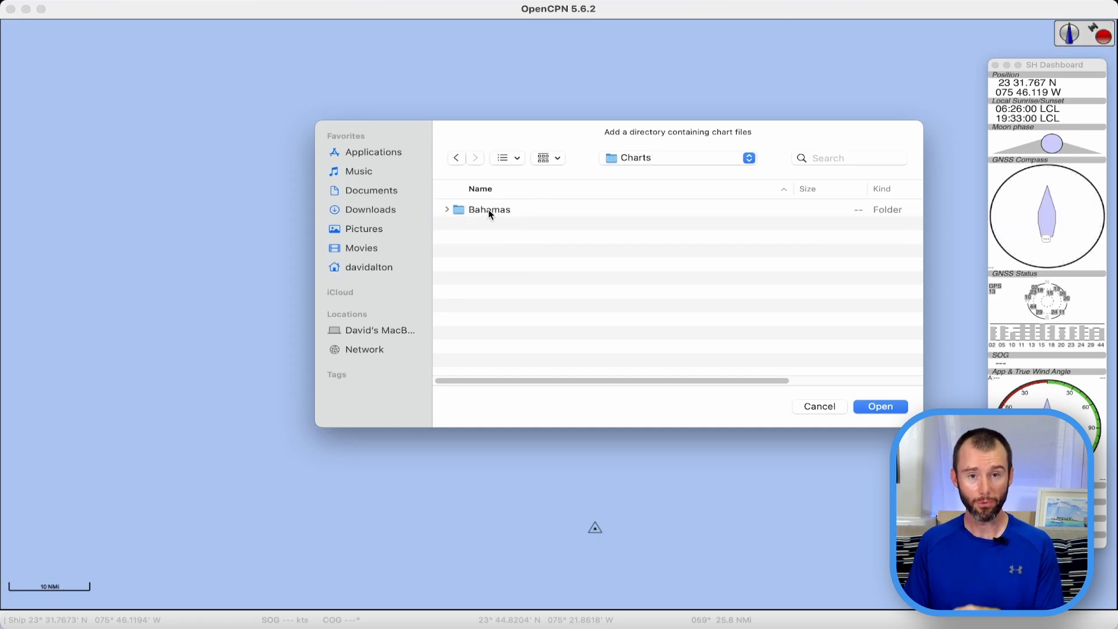
{"action": "left_click", "coordinate": [488, 211]}
{"action": "left_click", "coordinate": [874, 405]}
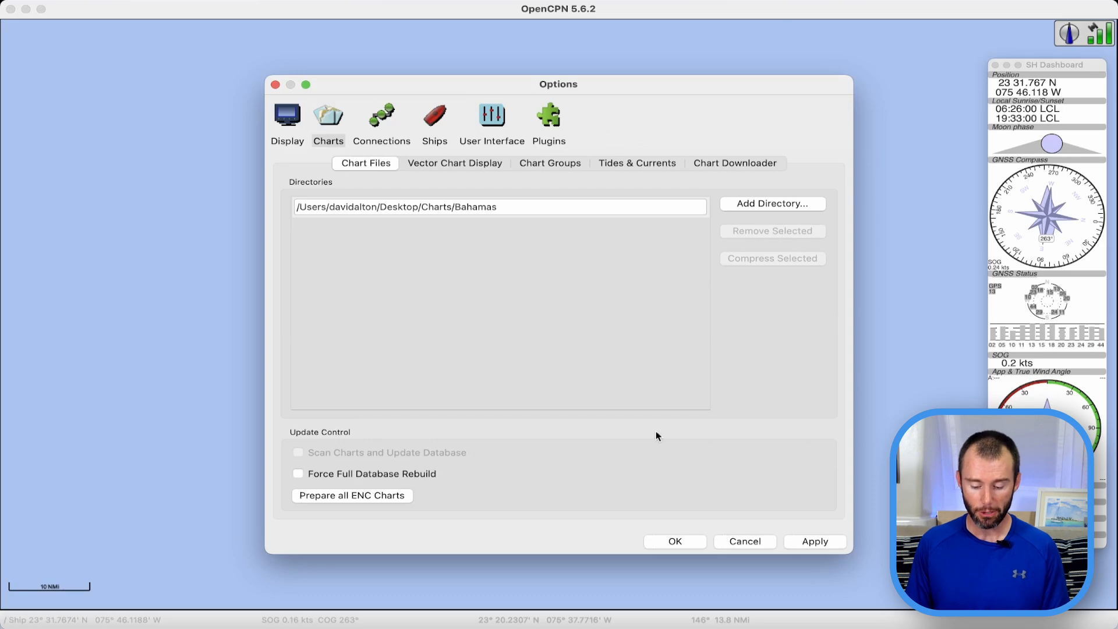
{"action": "left_click", "coordinate": [675, 543]}
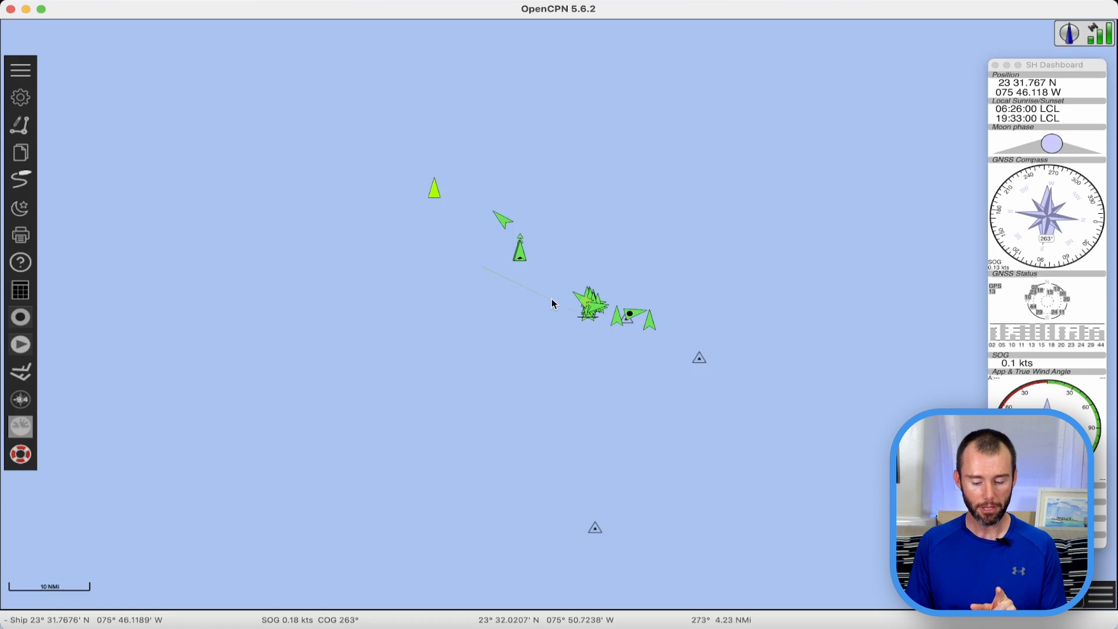
- Locate the AbacosOverview chart north of the ship's position in OpenCPN and inspect its coverage and file details
{"action": "scroll", "coordinate": [552, 302], "scroll_direction": "down", "scroll_amount": 3}
{"action": "scroll", "coordinate": [552, 303], "scroll_direction": "down", "scroll_amount": 3}
{"action": "left_click_drag", "start_coordinate": [500, 279], "coordinate": [540, 412]}
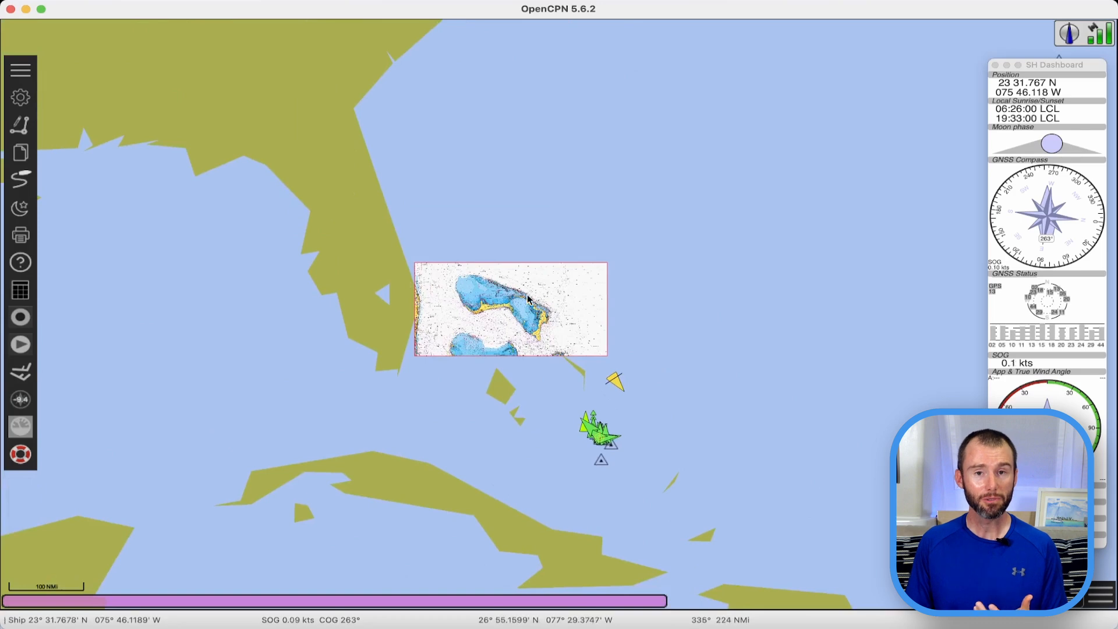
{"action": "scroll", "coordinate": [540, 307], "scroll_direction": "up", "scroll_amount": 3}
{"action": "scroll", "coordinate": [664, 353], "scroll_direction": "up", "scroll_amount": 1}
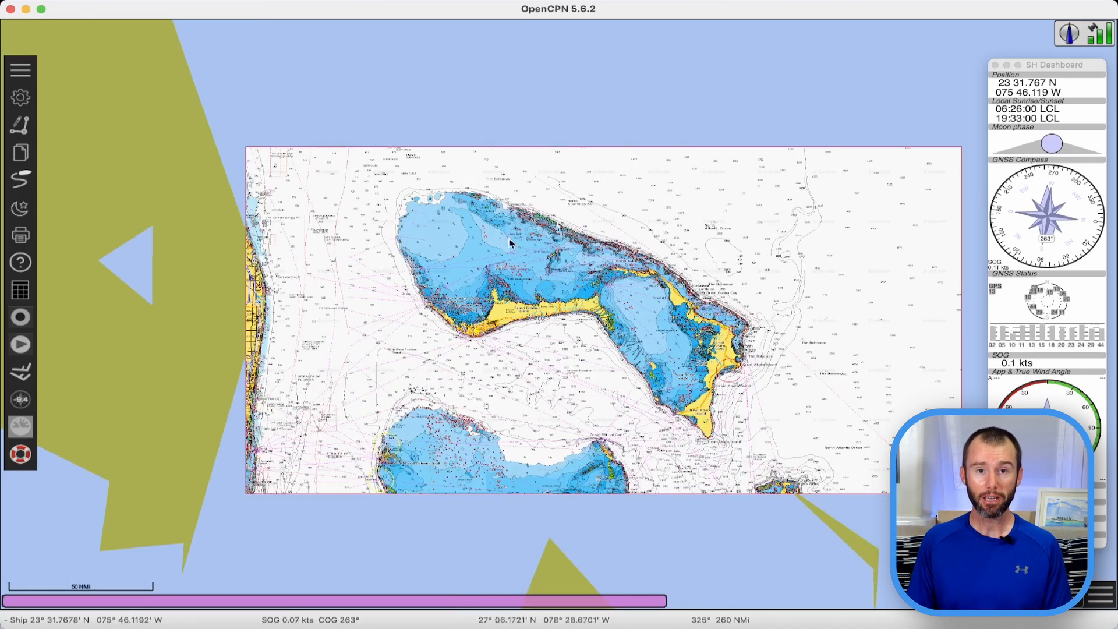
{"action": "mouse_move", "coordinate": [395, 609]}
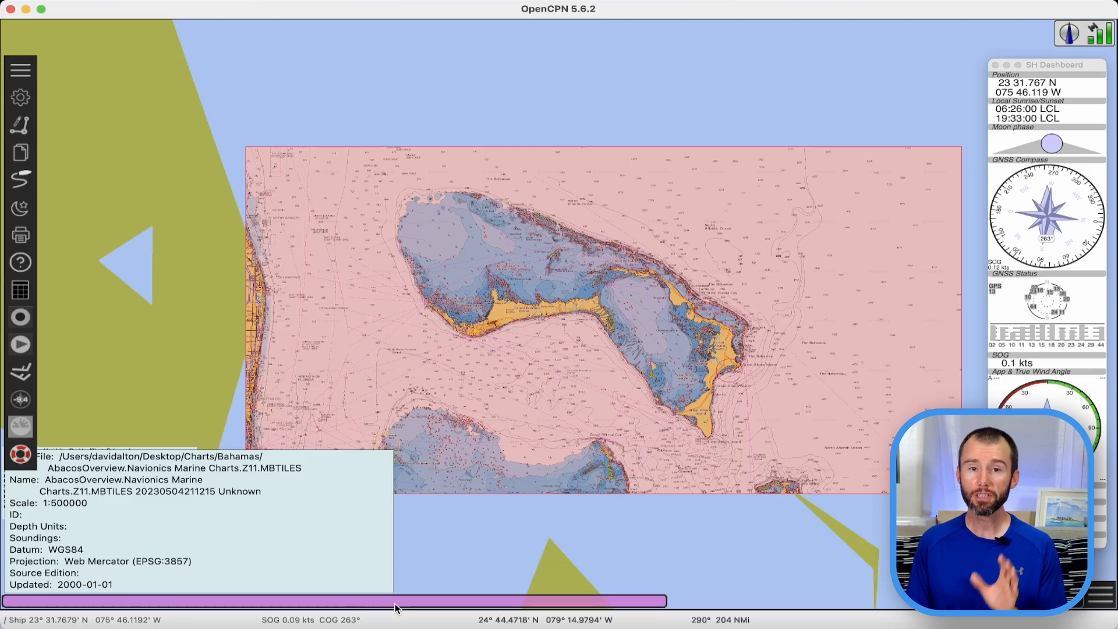
- Examine the AbacosOverview chart's detail at close range around Cross Cays and the cays to the northeast
{"action": "scroll", "coordinate": [582, 344], "scroll_direction": "up", "scroll_amount": 3}
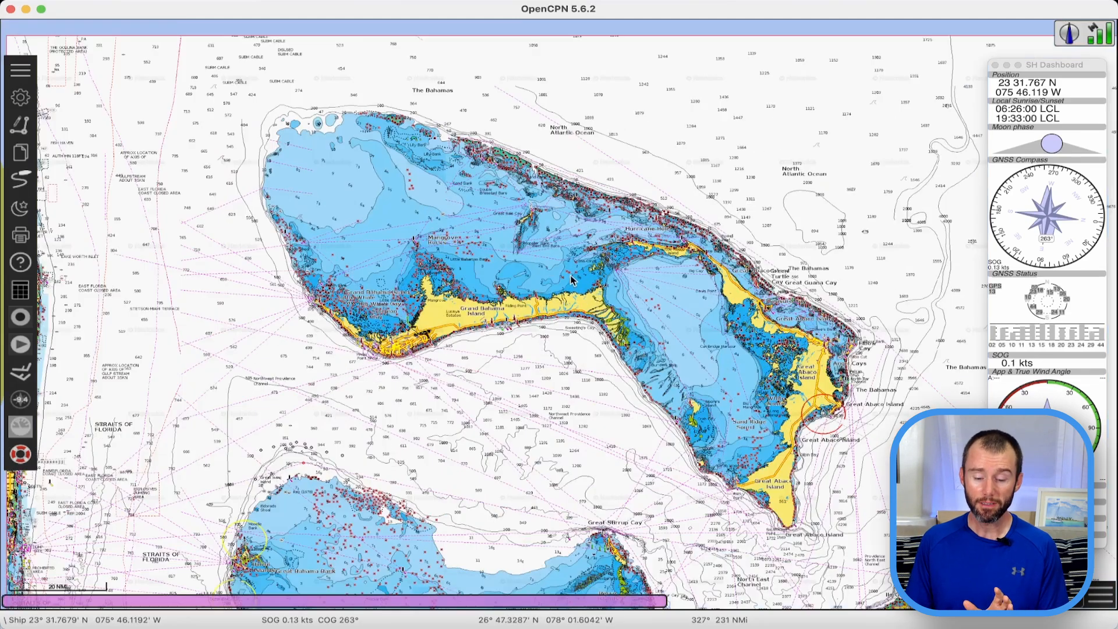
{"action": "scroll", "coordinate": [571, 281], "scroll_direction": "up", "scroll_amount": 5}
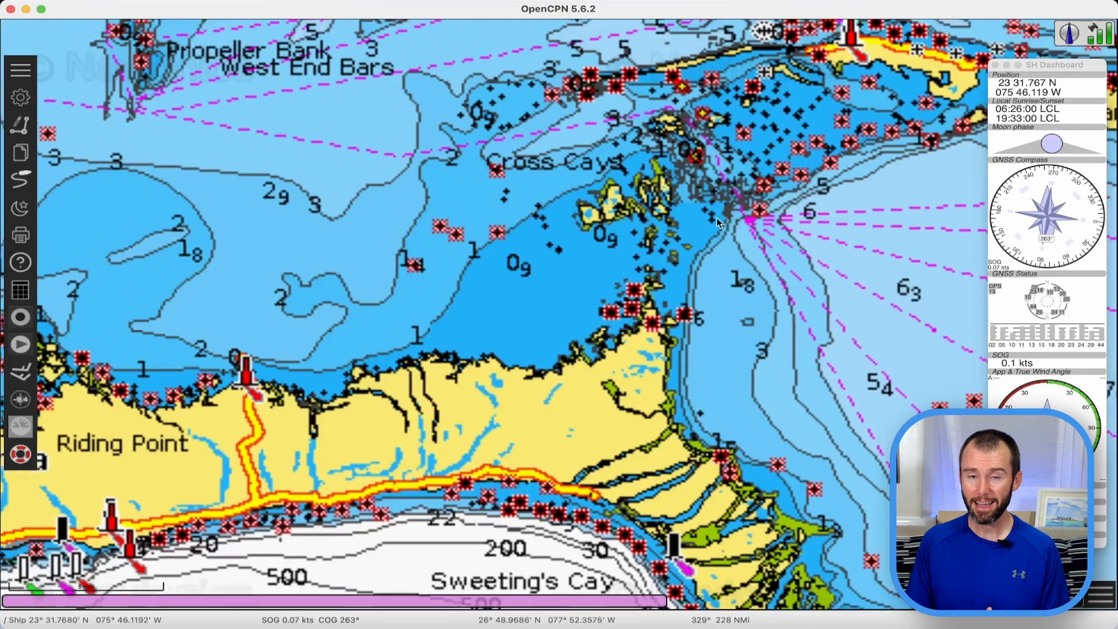
{"action": "scroll", "coordinate": [620, 270], "scroll_direction": "up", "scroll_amount": 4}
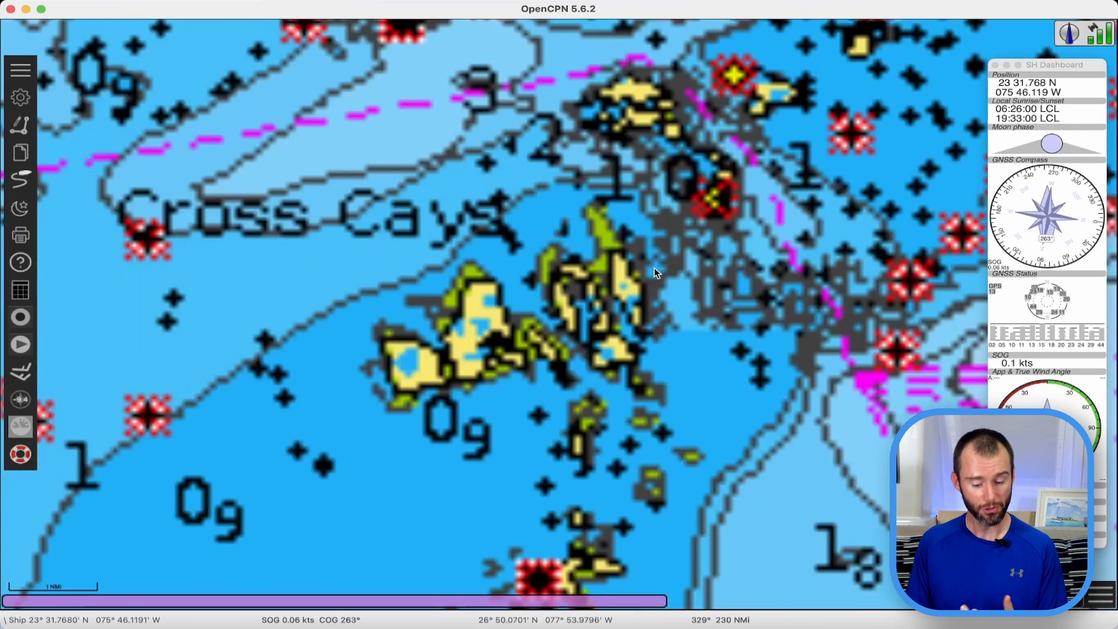
{"action": "left_click_drag", "start_coordinate": [654, 239], "coordinate": [513, 405]}
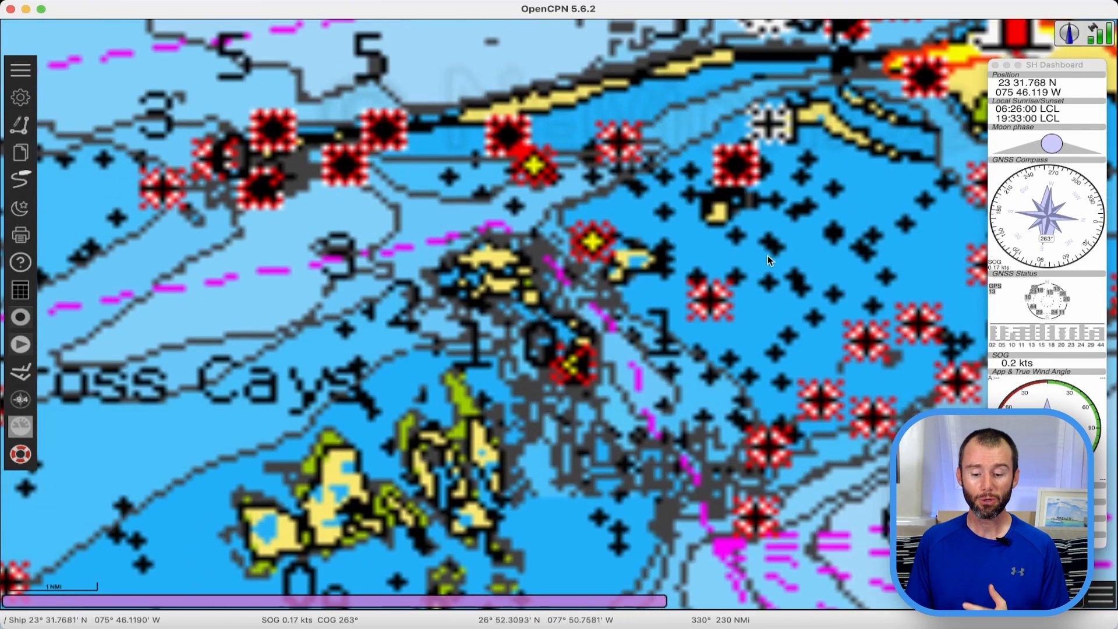
{"action": "scroll", "coordinate": [679, 352], "scroll_direction": "down", "scroll_amount": 2}
{"action": "left_click_drag", "start_coordinate": [679, 351], "coordinate": [519, 397]}
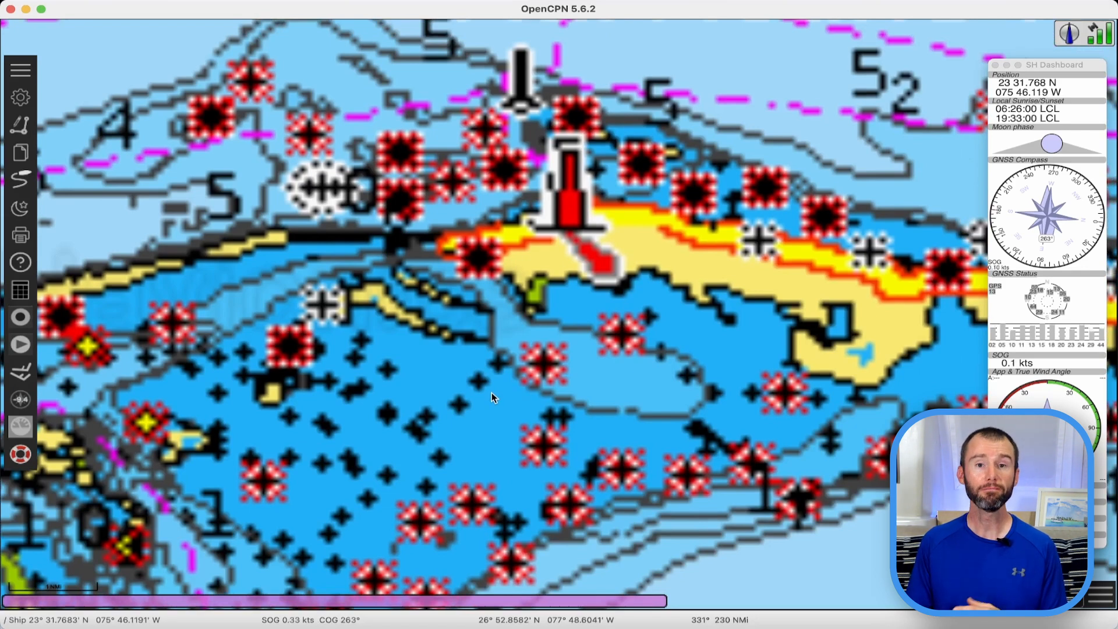
{"action": "scroll", "coordinate": [492, 393], "scroll_direction": "down", "scroll_amount": 3}
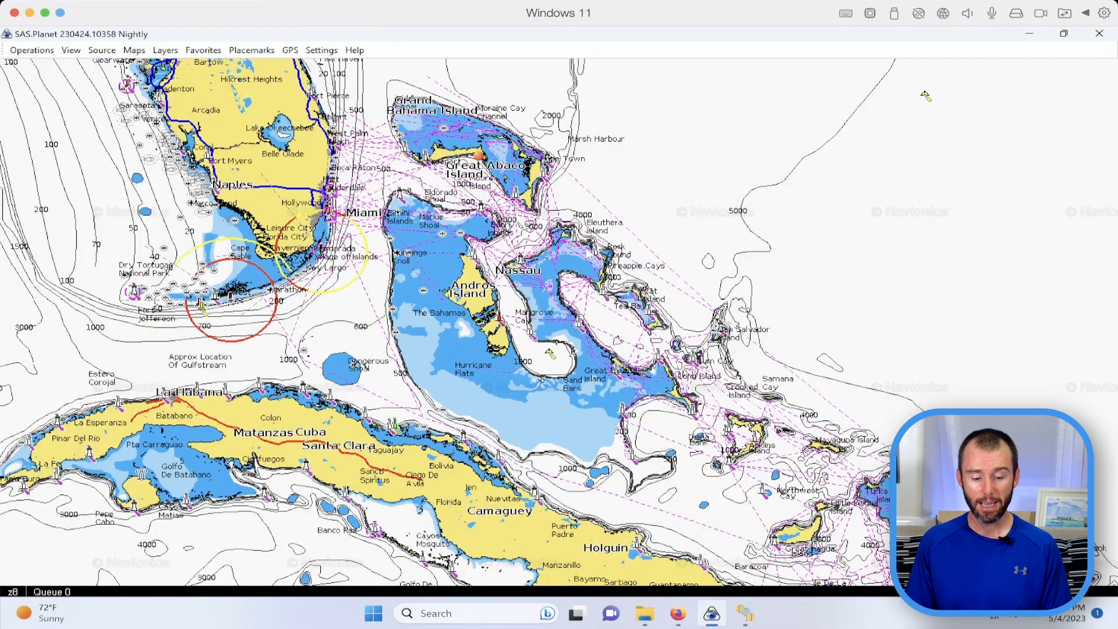
- In SAS.Planet, draw a polygon placemark enclosing the whole Bahamas, from Grand Bahama down to Mayaguana Island
{"action": "left_click", "coordinate": [239, 51]}
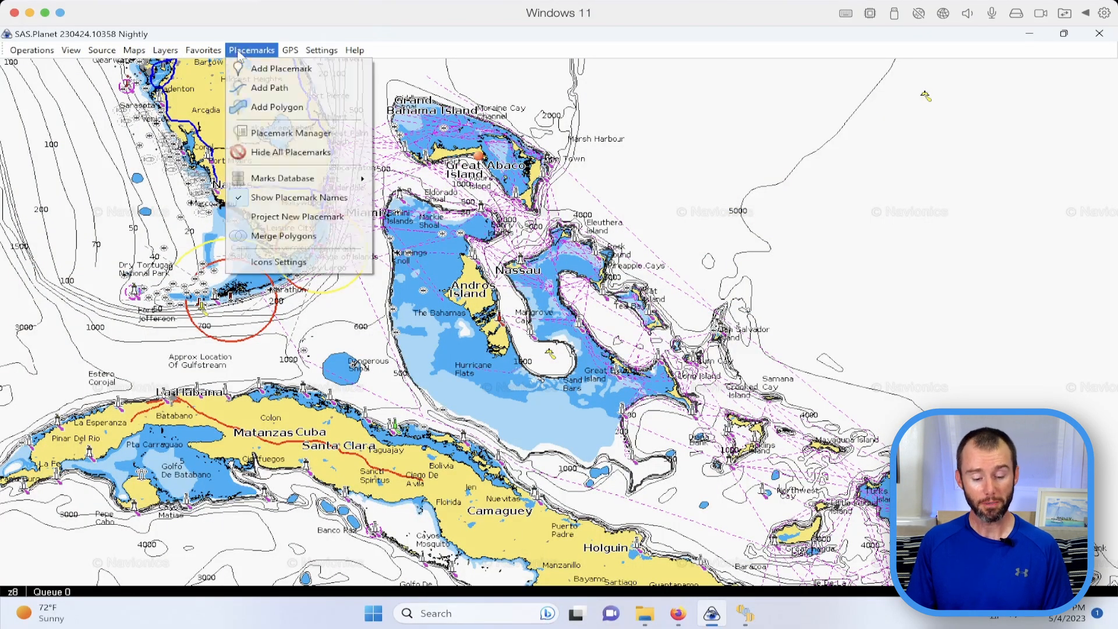
{"action": "left_click", "coordinate": [277, 109]}
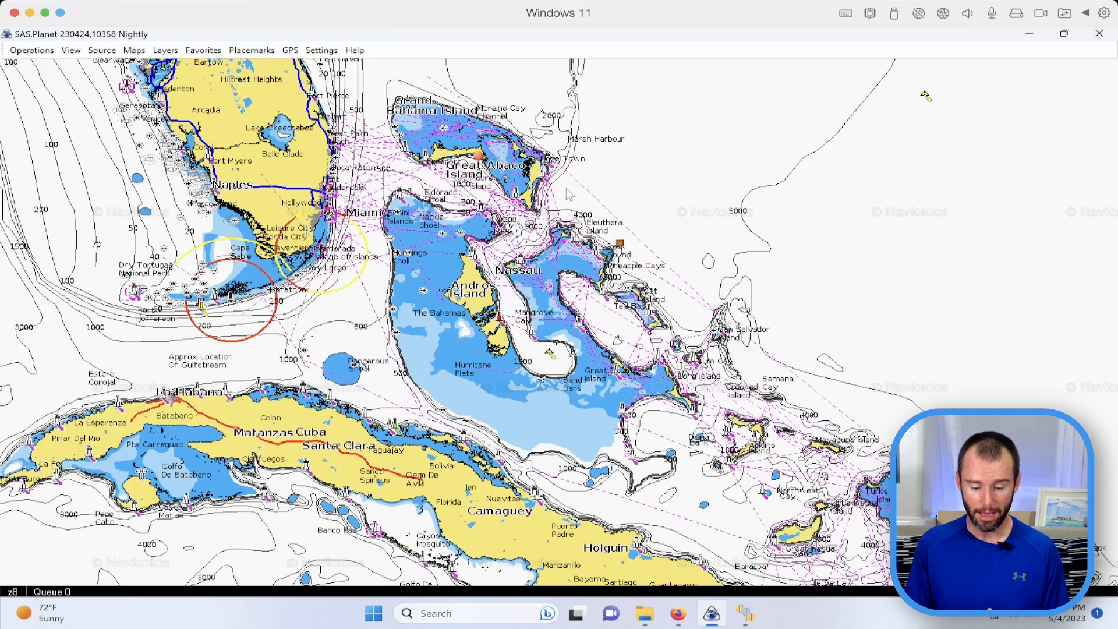
{"action": "left_click", "coordinate": [563, 164]}
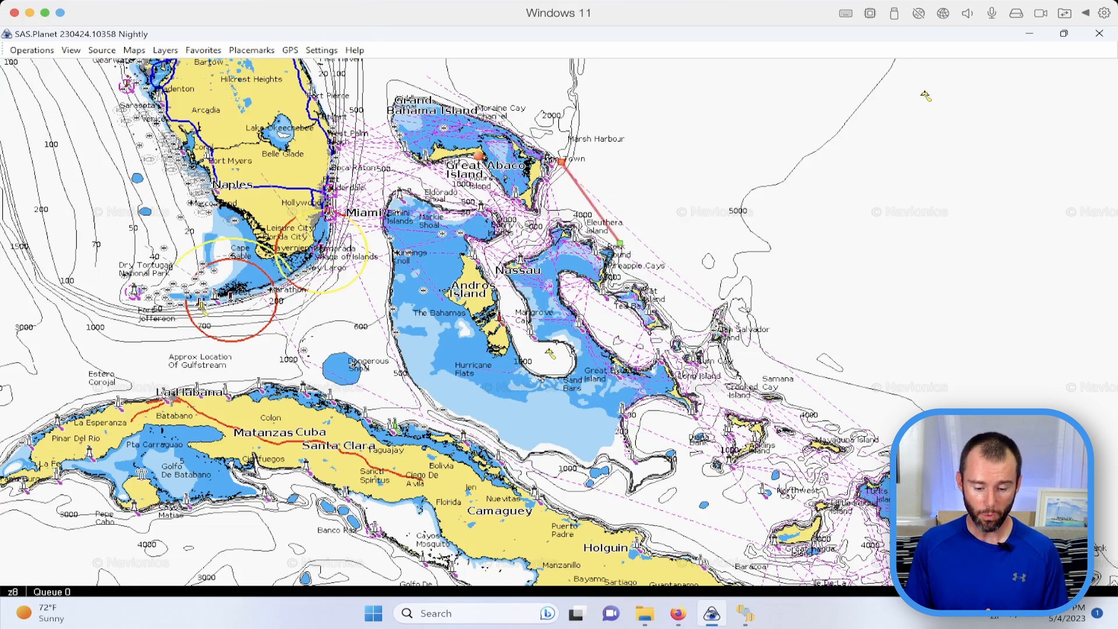
{"action": "left_click", "coordinate": [495, 112]}
{"action": "left_click", "coordinate": [406, 90]}
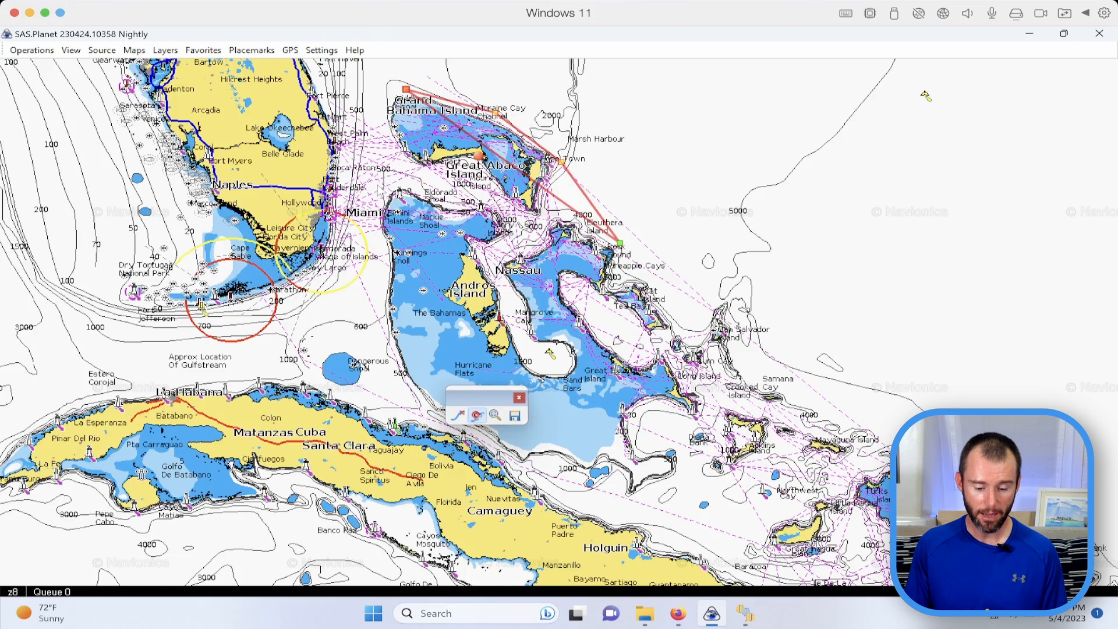
{"action": "left_click", "coordinate": [377, 187]}
{"action": "left_click", "coordinate": [380, 288]}
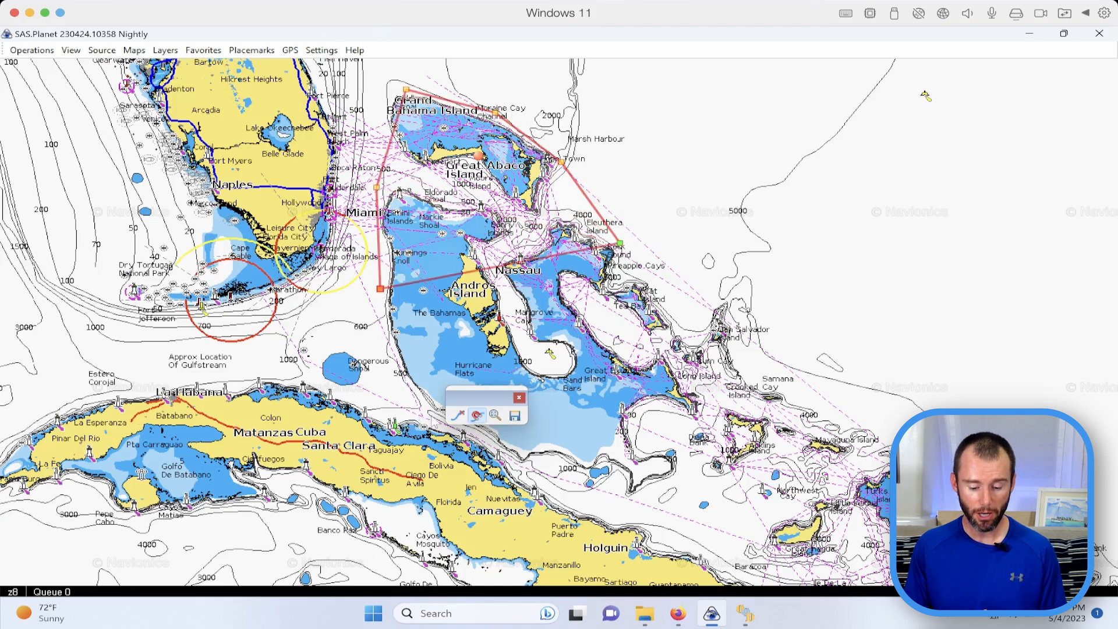
{"action": "left_click", "coordinate": [487, 439]}
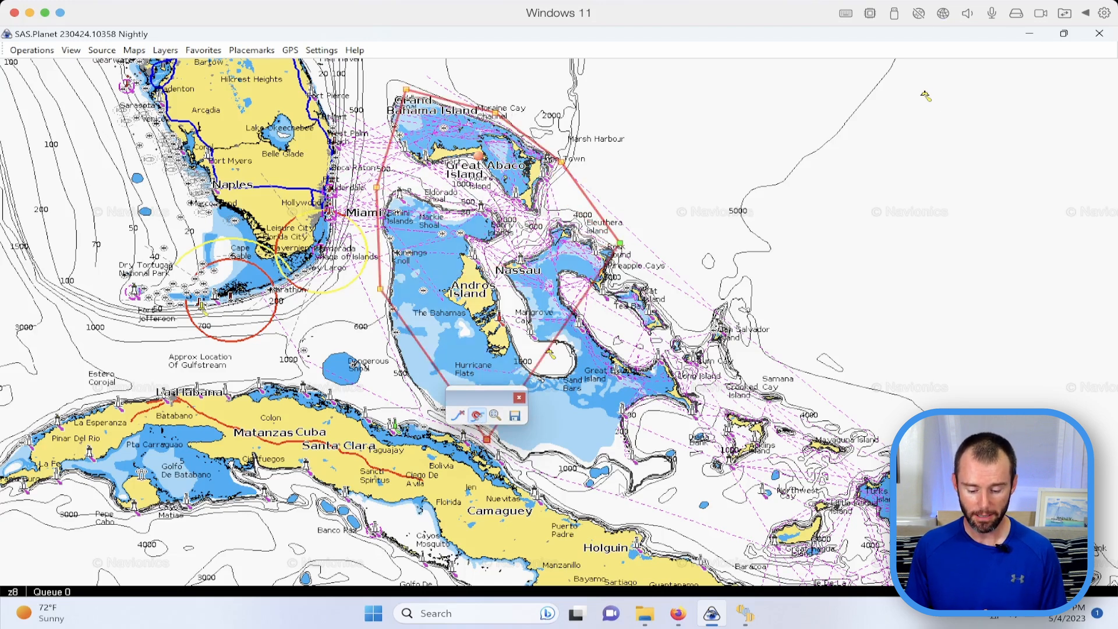
{"action": "left_click", "coordinate": [643, 487]}
{"action": "left_click", "coordinate": [848, 451]}
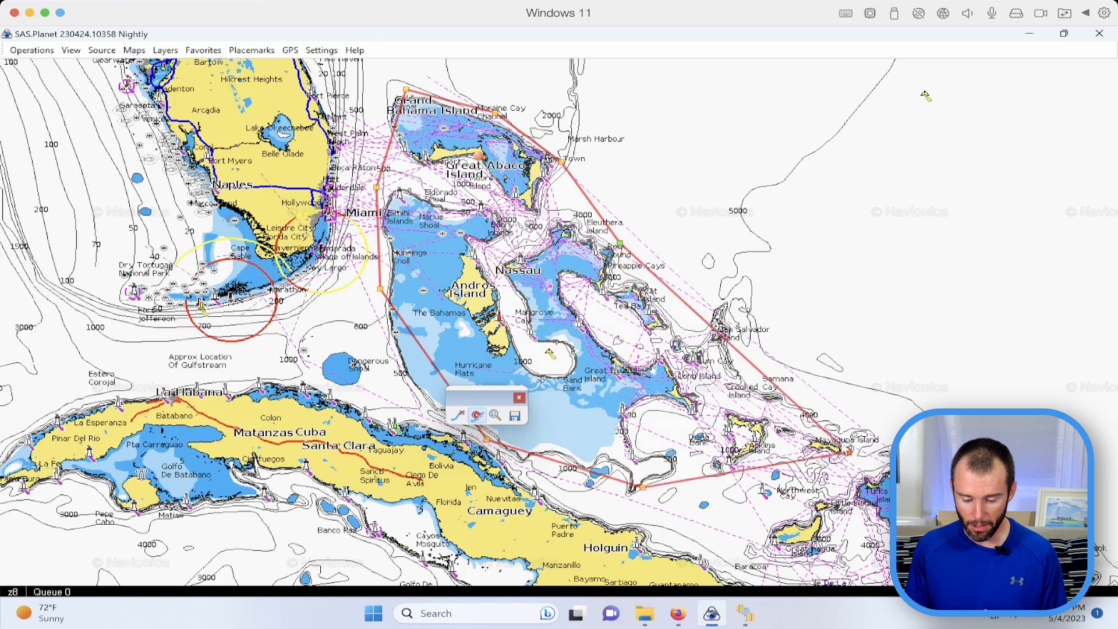
{"action": "left_click", "coordinate": [721, 297]}
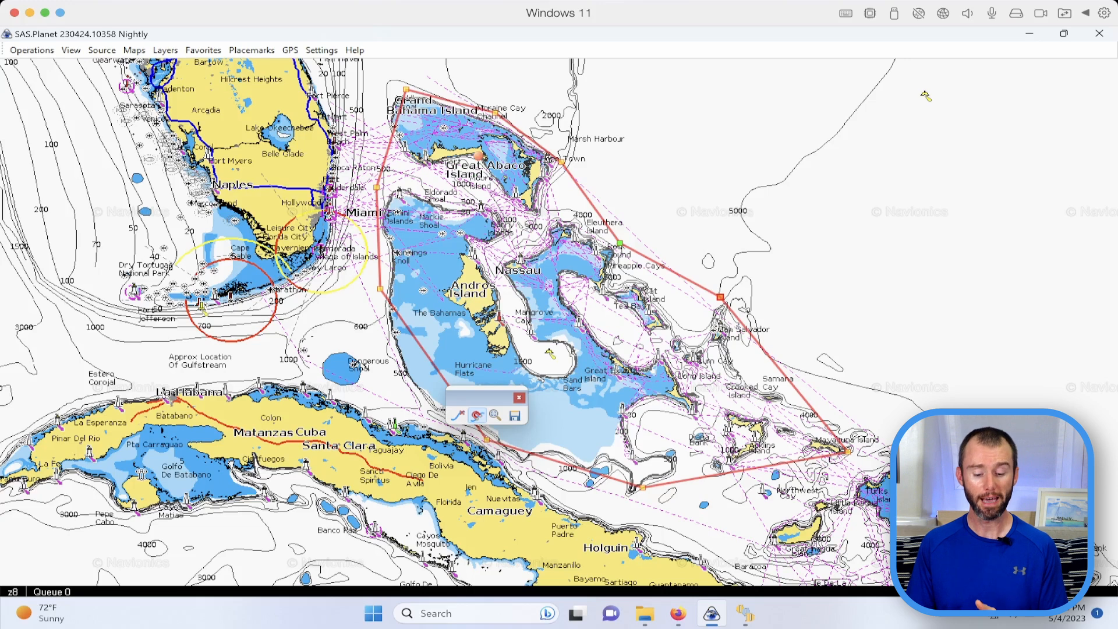
- Save the drawn polygon in New Category under the name Bahamas Overview
{"action": "left_click", "coordinate": [515, 417]}
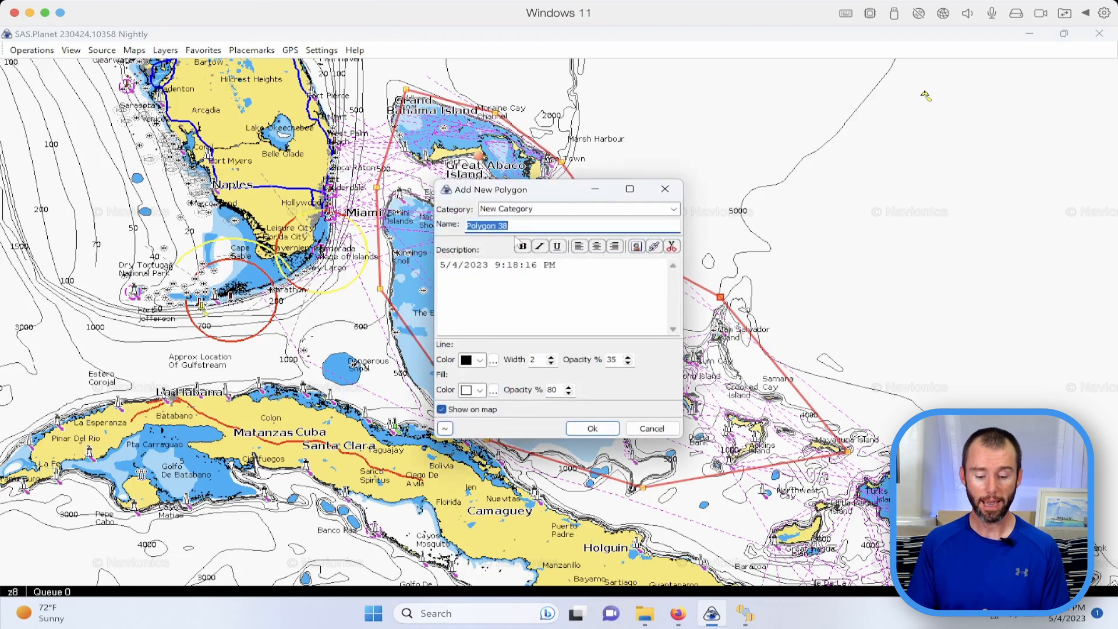
{"action": "type", "text": "Bahamas Overview"}
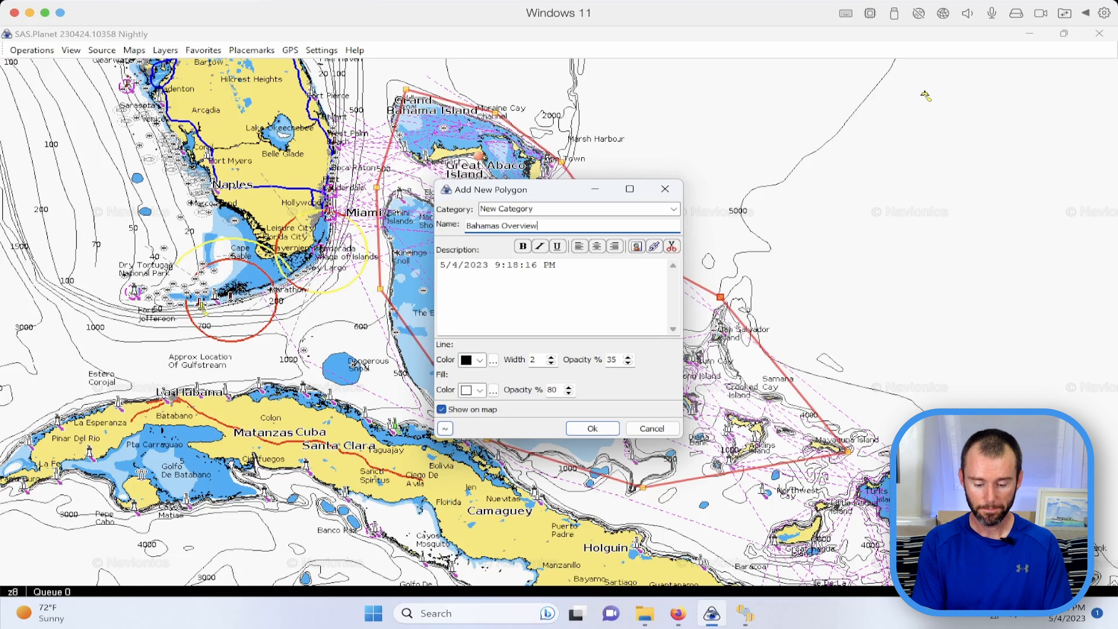
{"action": "left_click", "coordinate": [603, 431]}
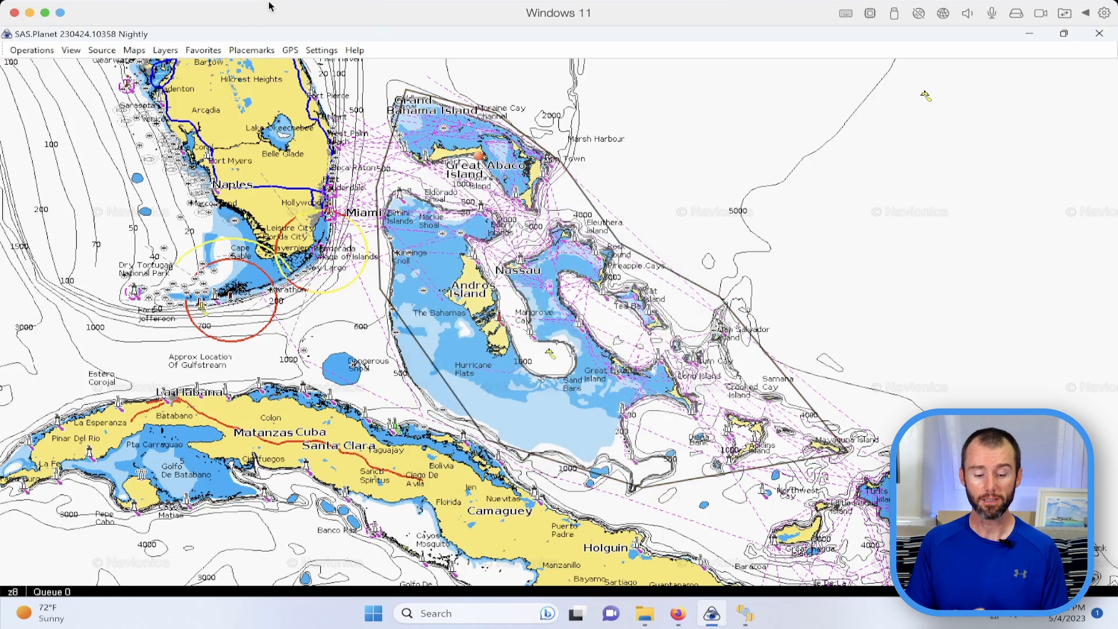
- Export the Bahamas Overview polygon from the Placemark Manager as a Google KML file into the Desktop's Polygons folder
{"action": "left_click", "coordinate": [251, 50]}
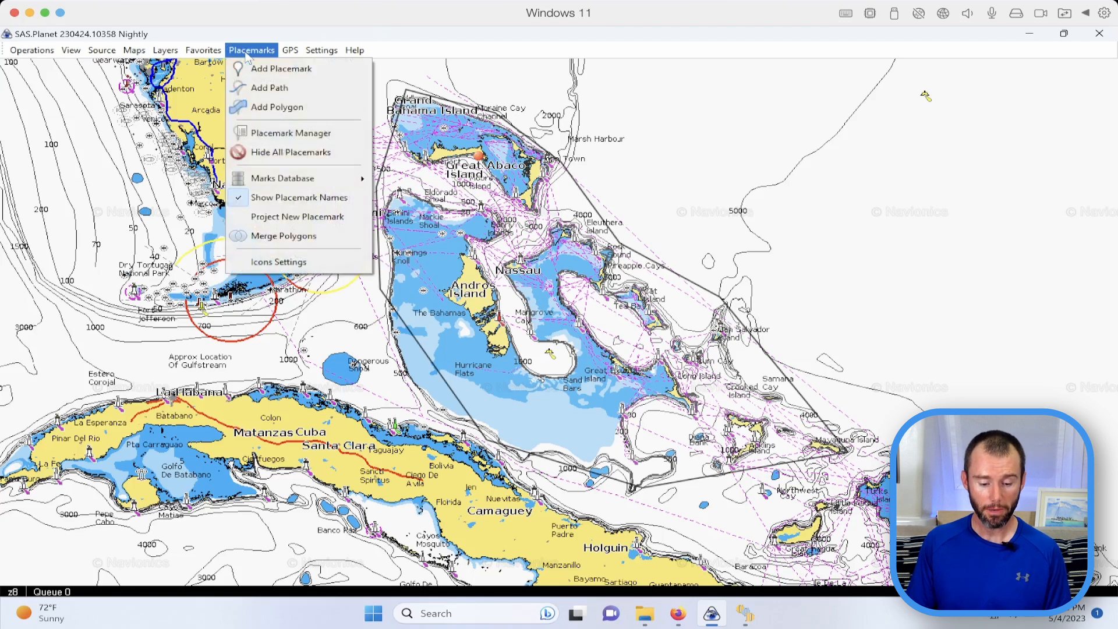
{"action": "left_click", "coordinate": [313, 138]}
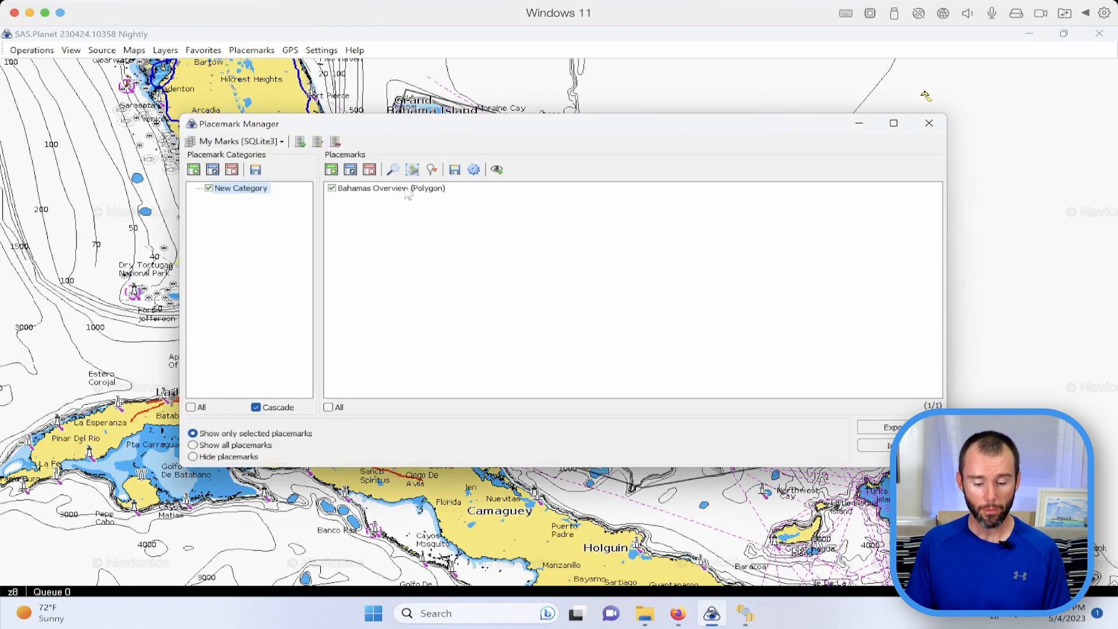
{"action": "left_click", "coordinate": [377, 196]}
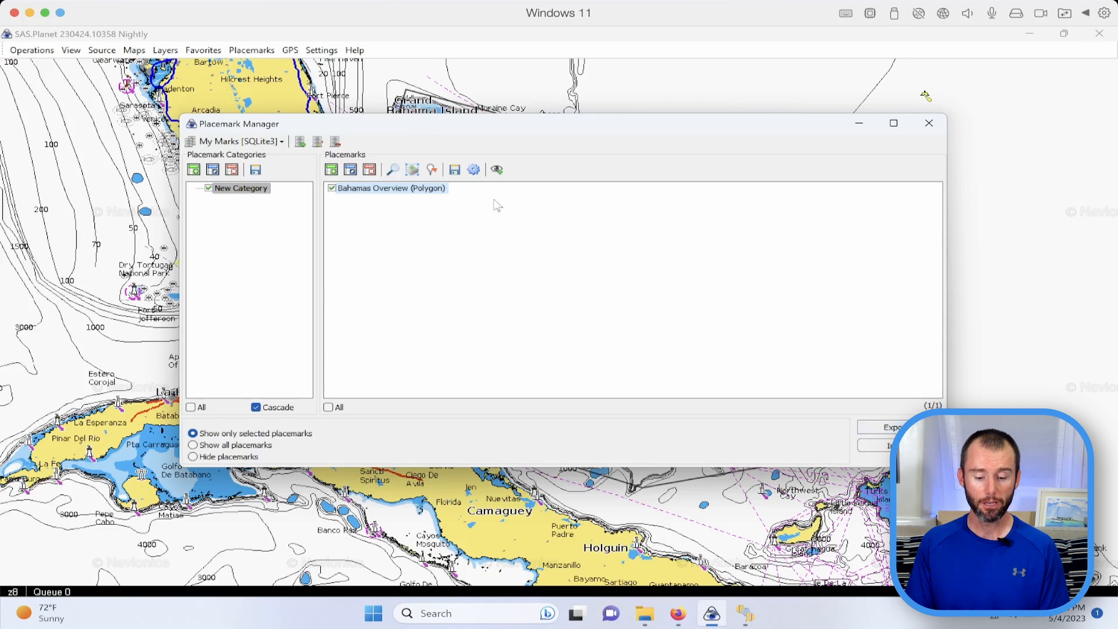
{"action": "left_click", "coordinate": [455, 170]}
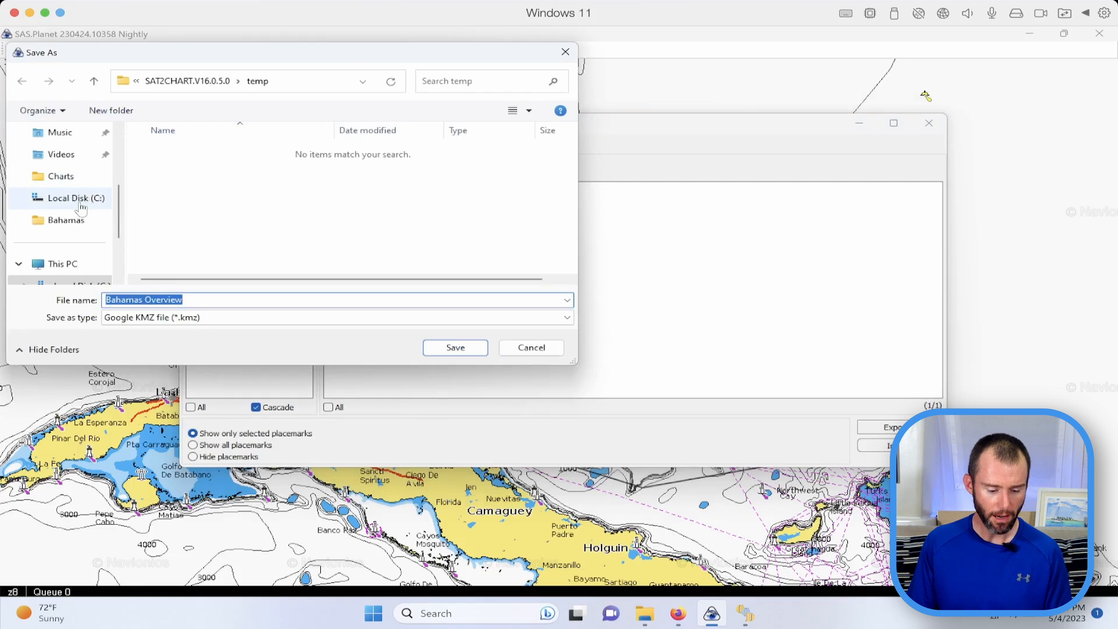
{"action": "scroll", "coordinate": [81, 208], "scroll_direction": "down", "scroll_amount": 1}
{"action": "scroll", "coordinate": [81, 208], "scroll_direction": "up", "scroll_amount": 3}
{"action": "left_click", "coordinate": [92, 180]}
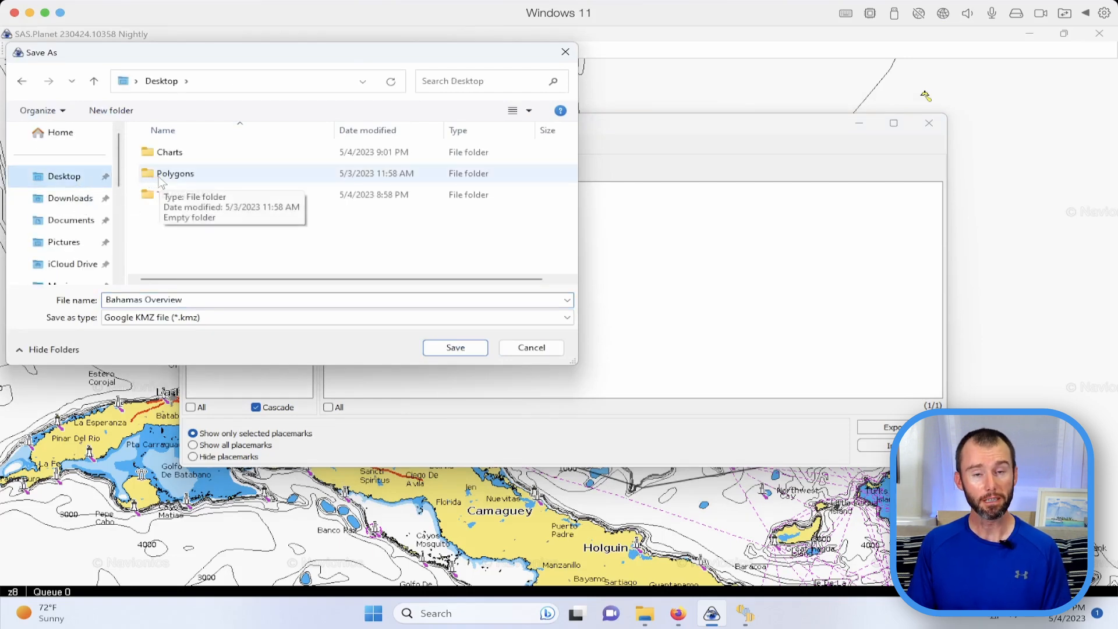
{"action": "double_click", "coordinate": [169, 173]}
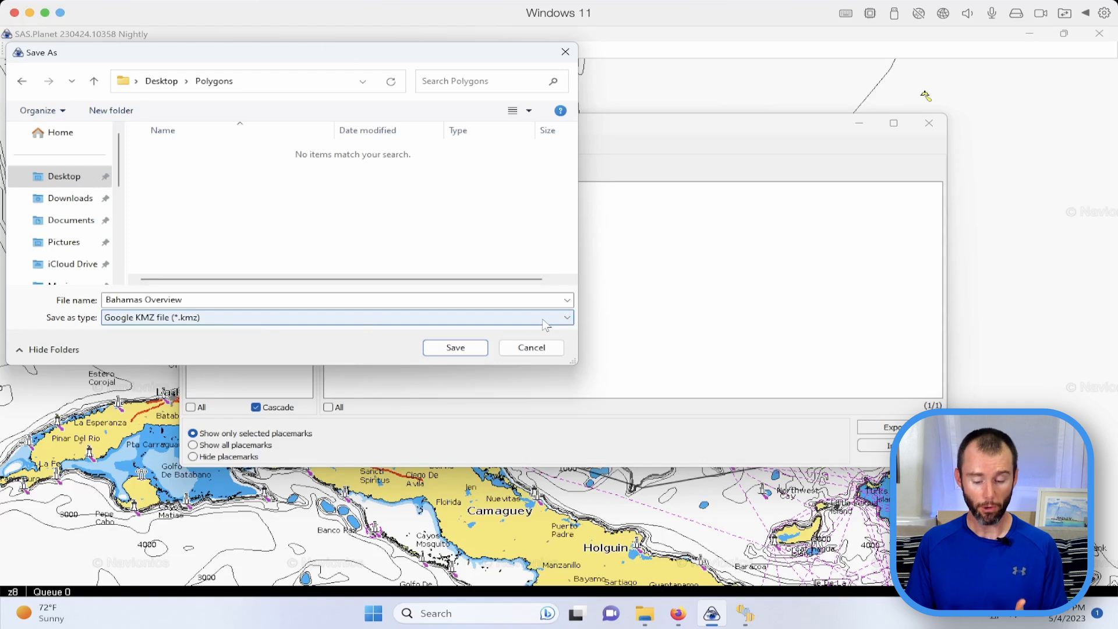
{"action": "left_click", "coordinate": [567, 321]}
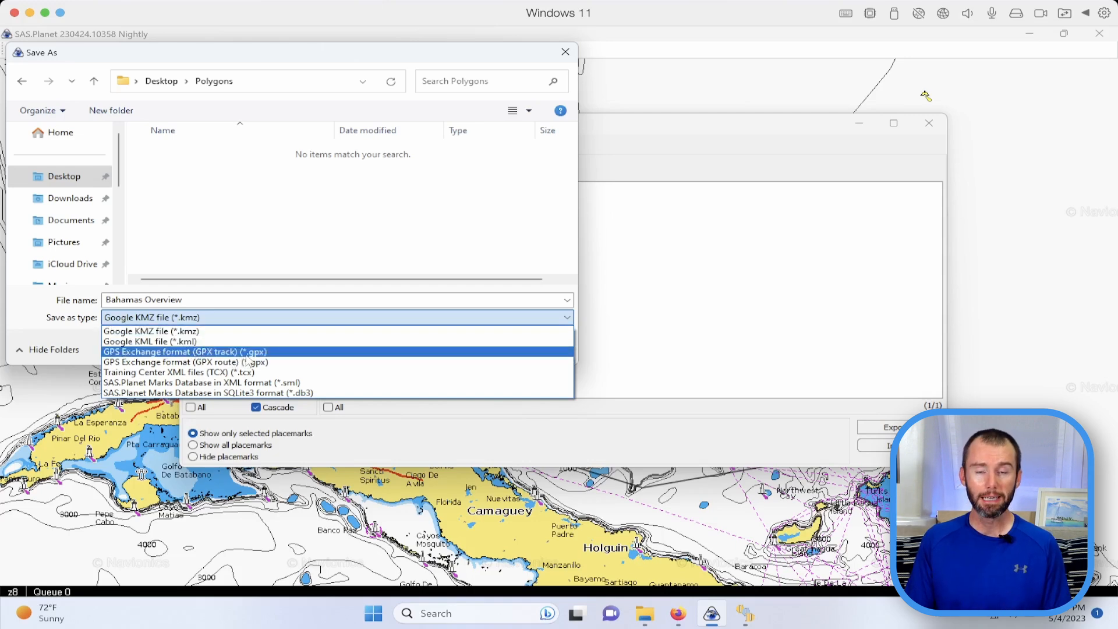
{"action": "left_click", "coordinate": [221, 342]}
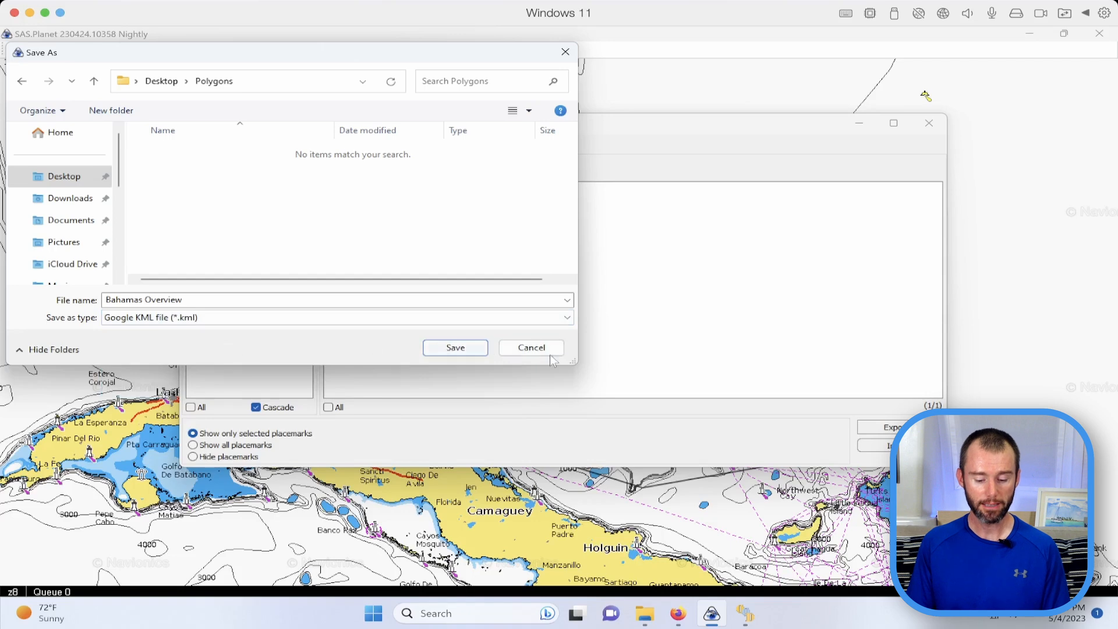
{"action": "left_click", "coordinate": [464, 351]}
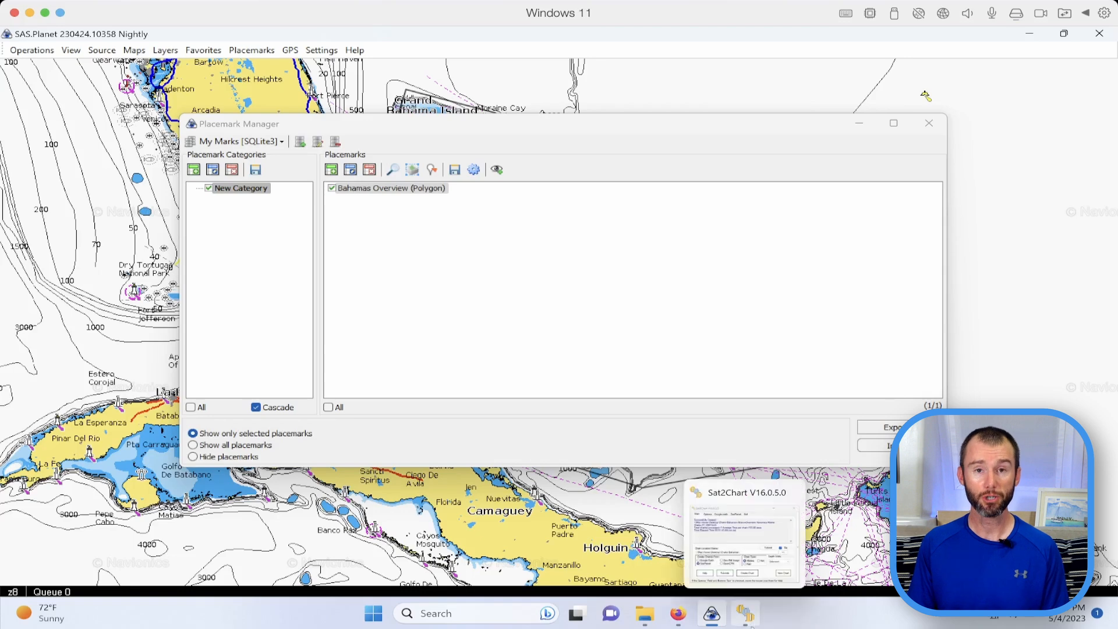
- Switch to Sat2Chart, expand its window to reveal the polygon path settings, and turn off the Tile option
{"action": "left_click", "coordinate": [750, 626]}
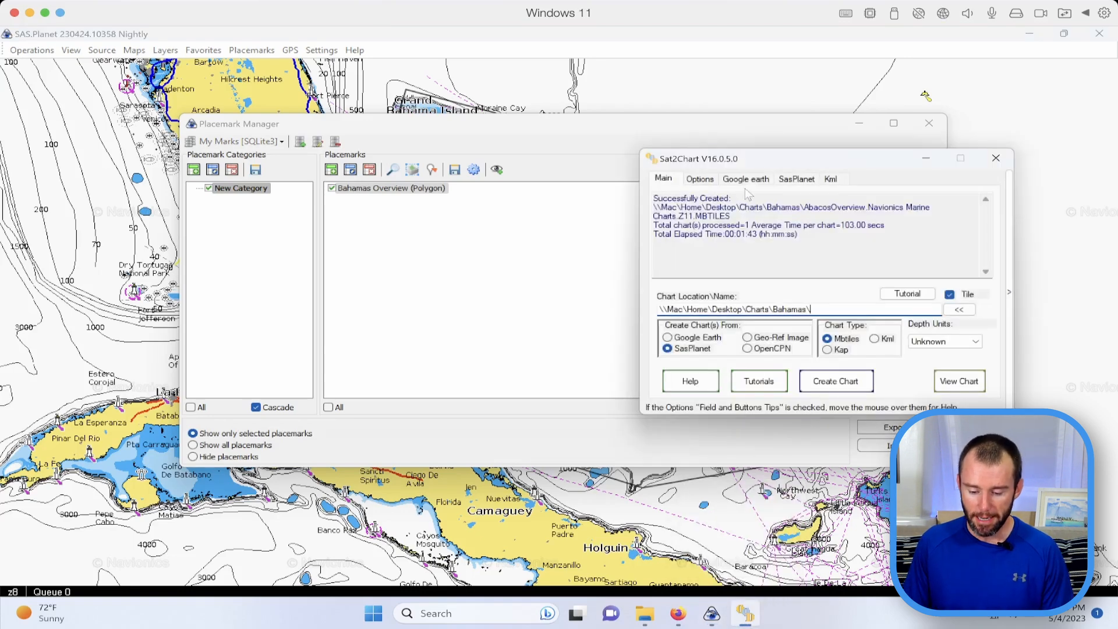
{"action": "left_click_drag", "start_coordinate": [883, 161], "coordinate": [572, 158]}
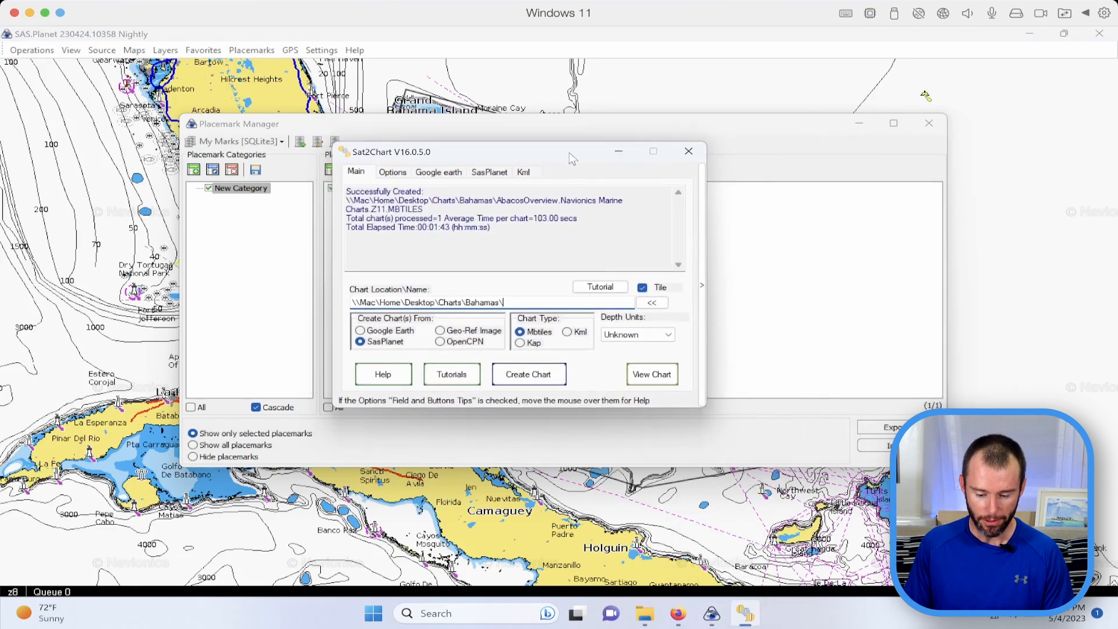
{"action": "left_click", "coordinate": [703, 288]}
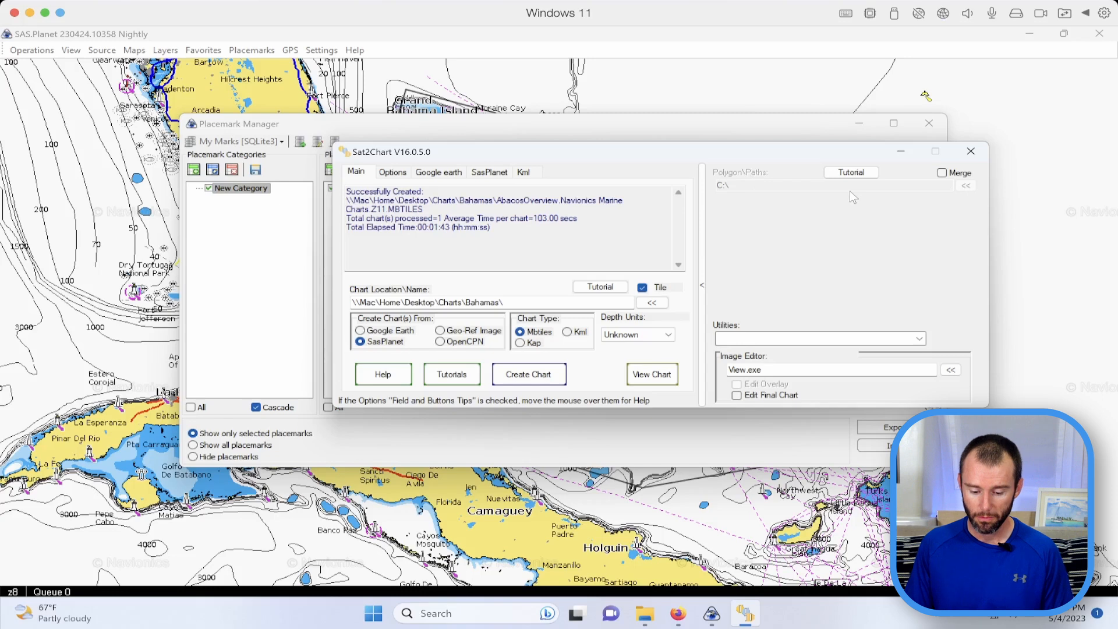
{"action": "left_click", "coordinate": [642, 287]}
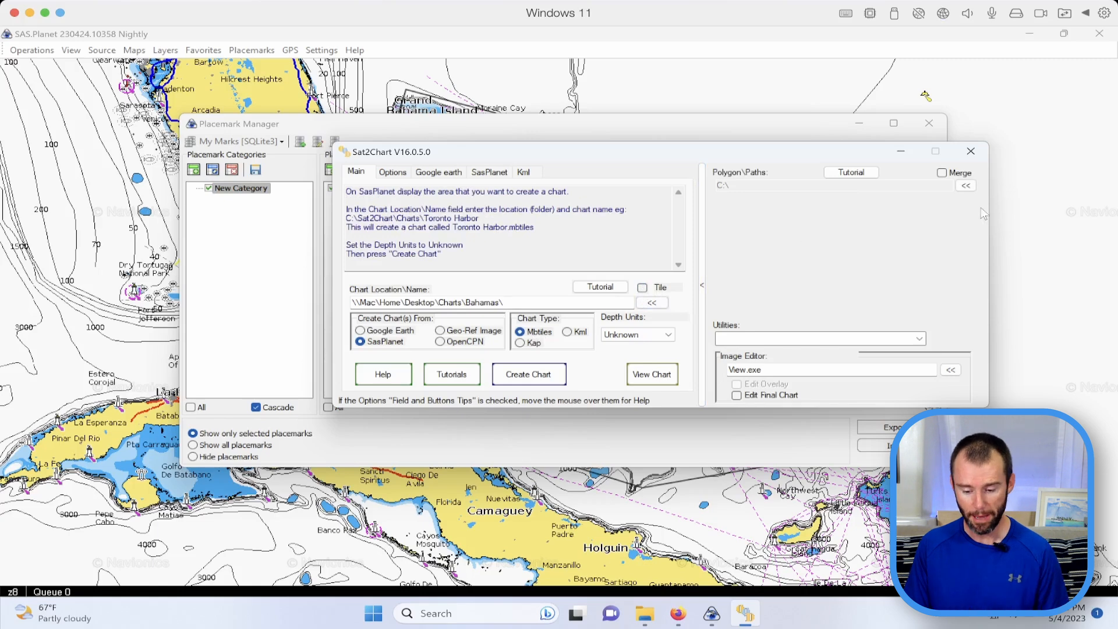
- Load the Bahamas Overview KML file from the Desktop's Polygons folder as the chart's polygon
{"action": "left_click", "coordinate": [965, 186]}
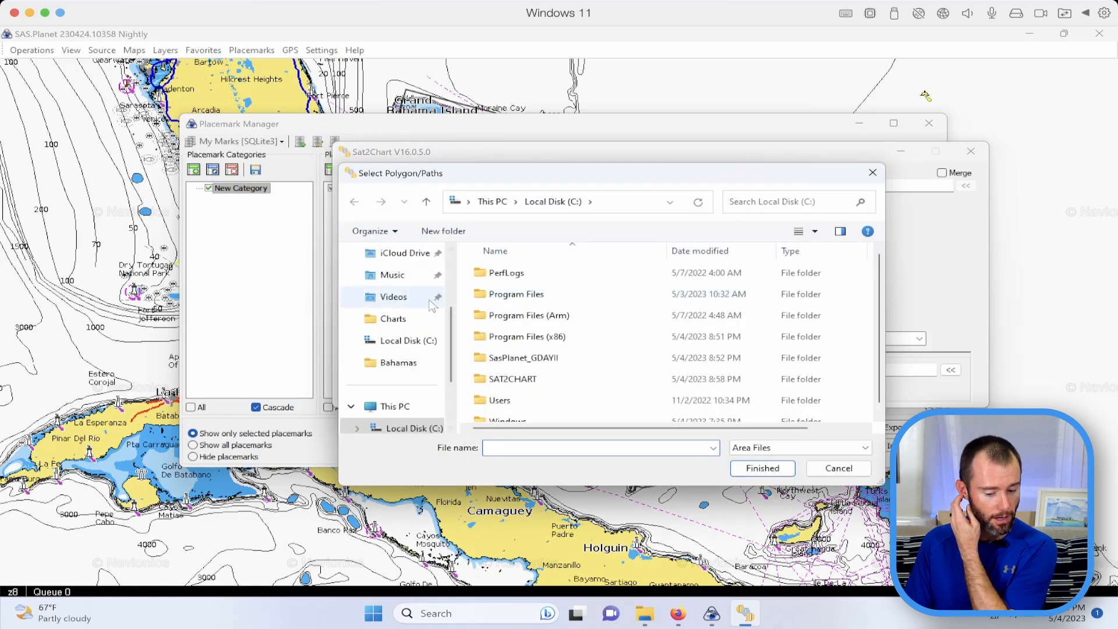
{"action": "scroll", "coordinate": [408, 303], "scroll_direction": "up", "scroll_amount": 3}
{"action": "left_click", "coordinate": [409, 298]}
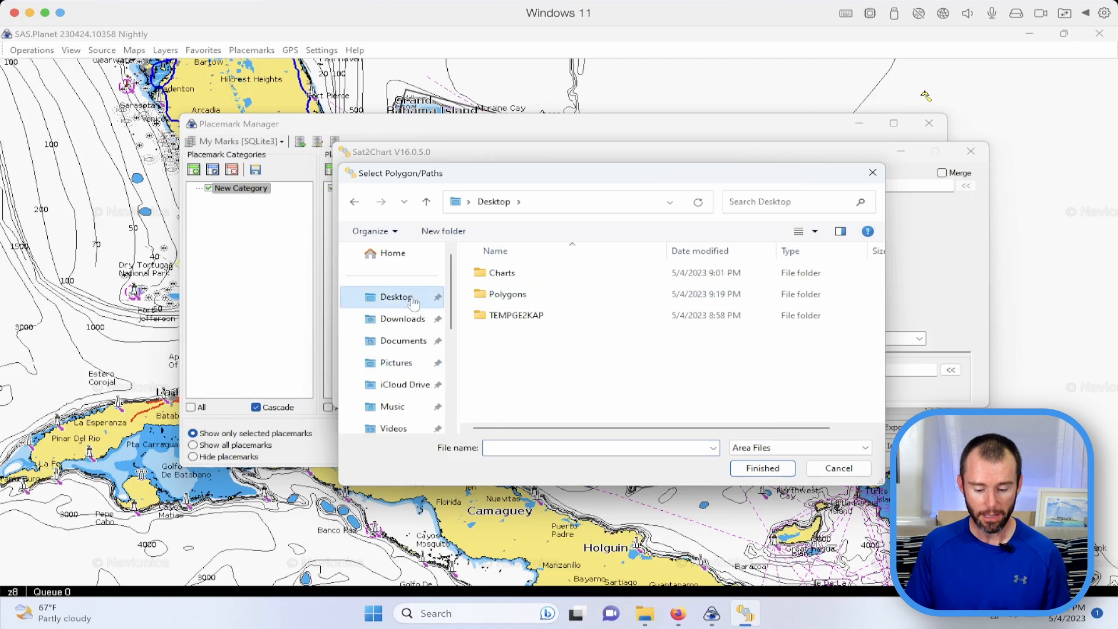
{"action": "double_click", "coordinate": [507, 295]}
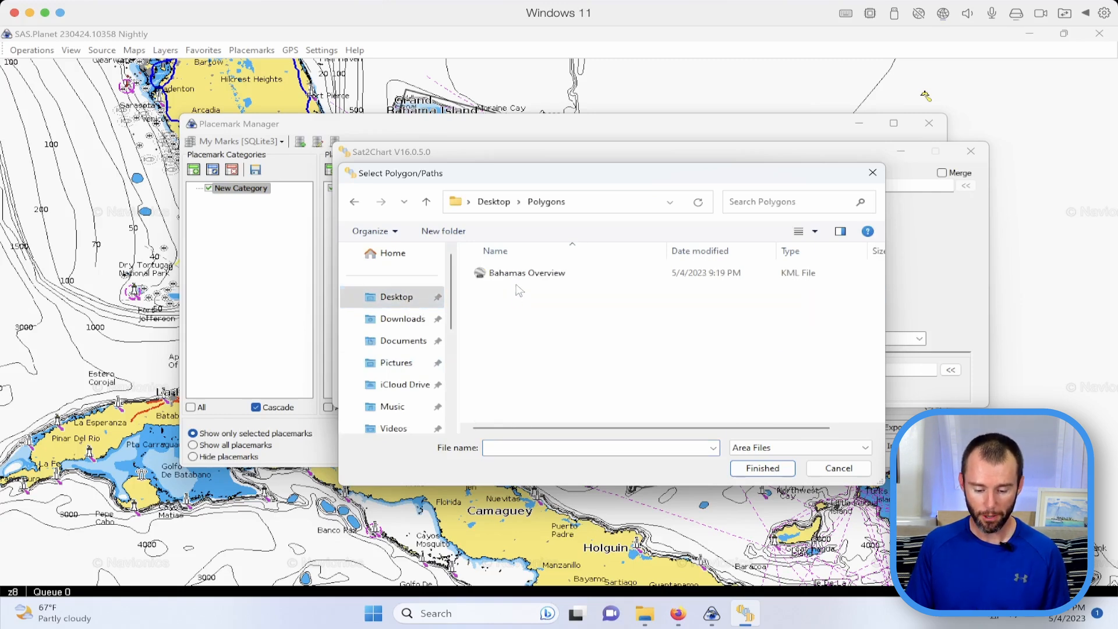
{"action": "left_click", "coordinate": [524, 278]}
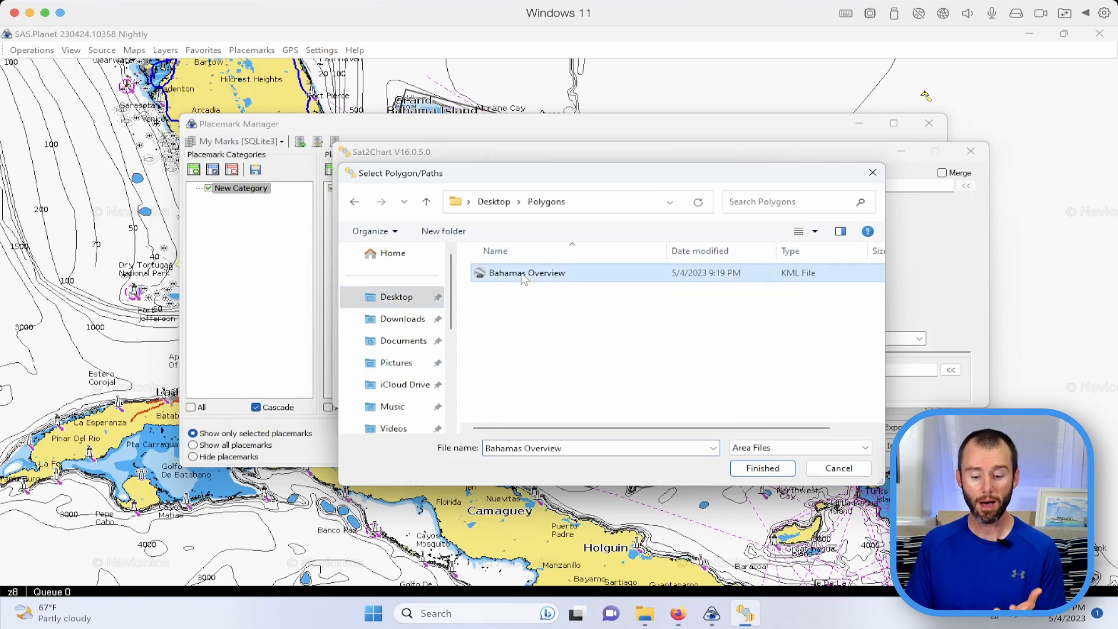
{"action": "left_click", "coordinate": [778, 473]}
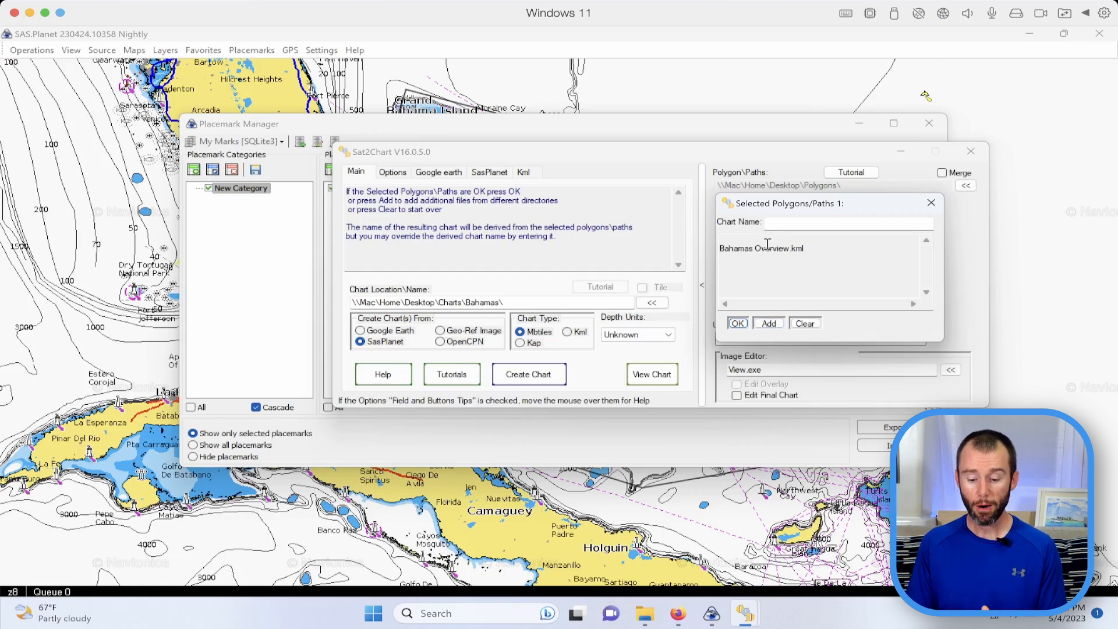
- Accept the Bahamas Overview polygon and create its charts at zoom 11 only, with the C-Map_Basic and Navionics Marine Charts maps
{"action": "left_click", "coordinate": [738, 324]}
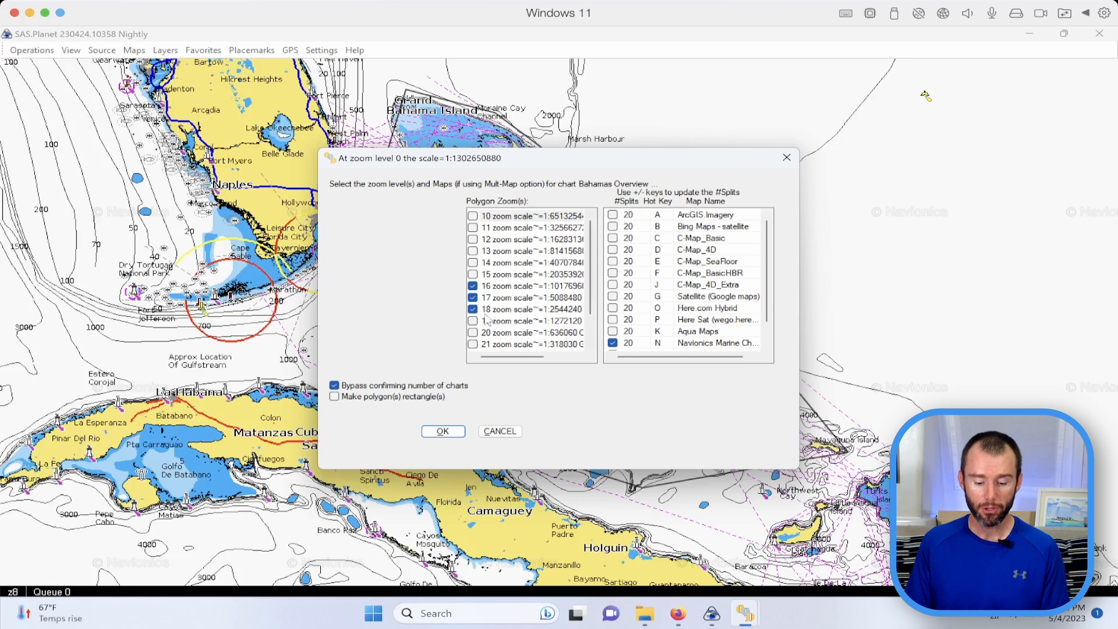
{"action": "left_click", "coordinate": [473, 286]}
{"action": "left_click", "coordinate": [473, 298]}
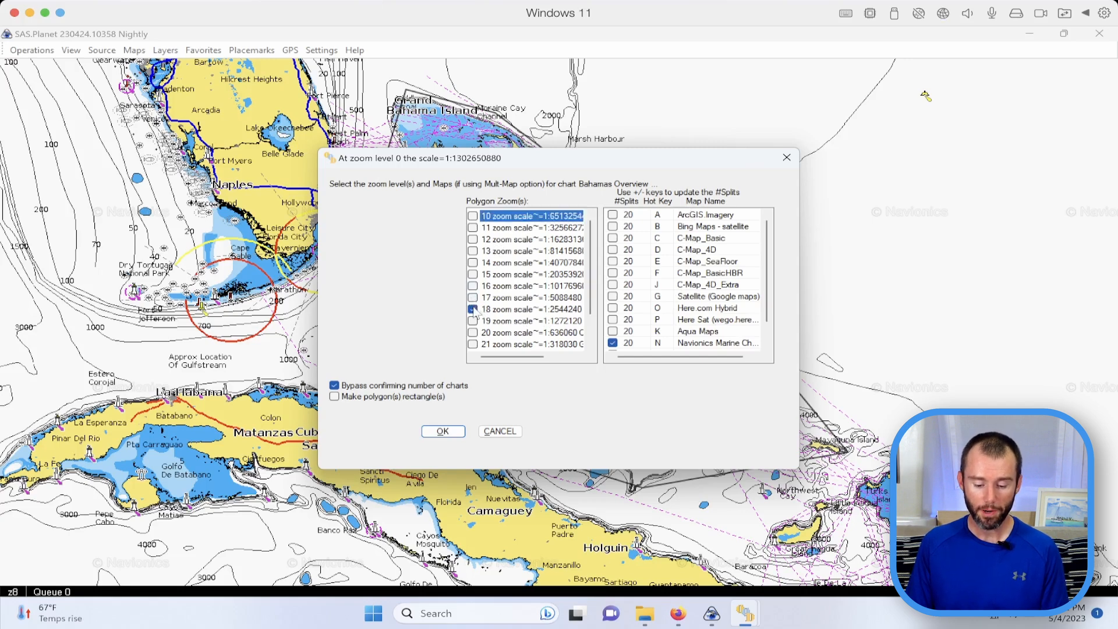
{"action": "left_click", "coordinate": [473, 309]}
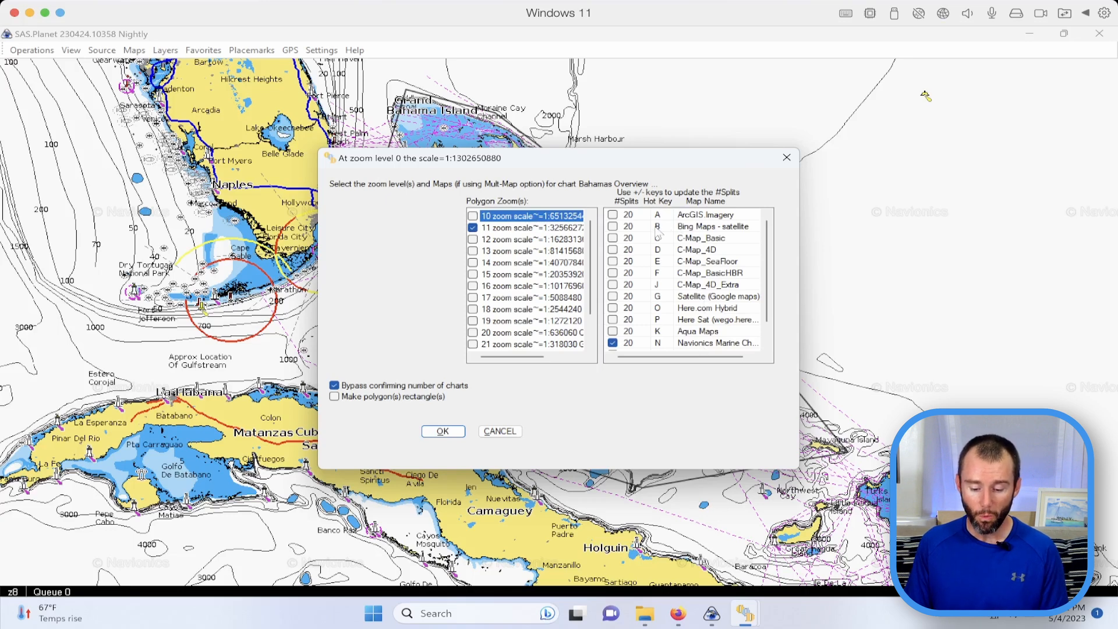
{"action": "left_click", "coordinate": [613, 239]}
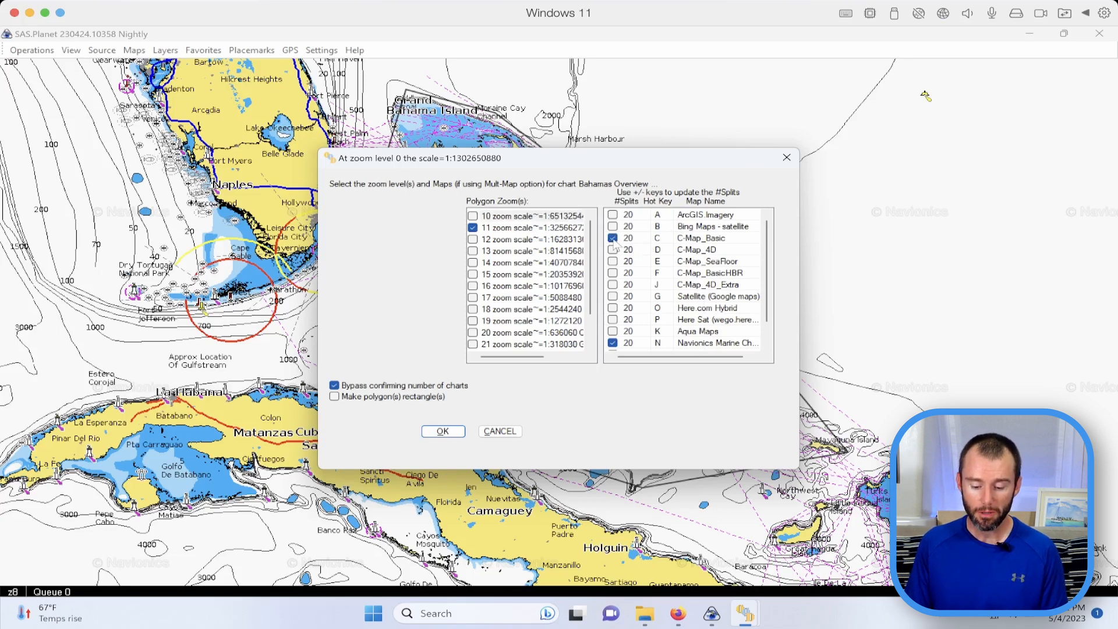
{"action": "left_click", "coordinate": [444, 432]}
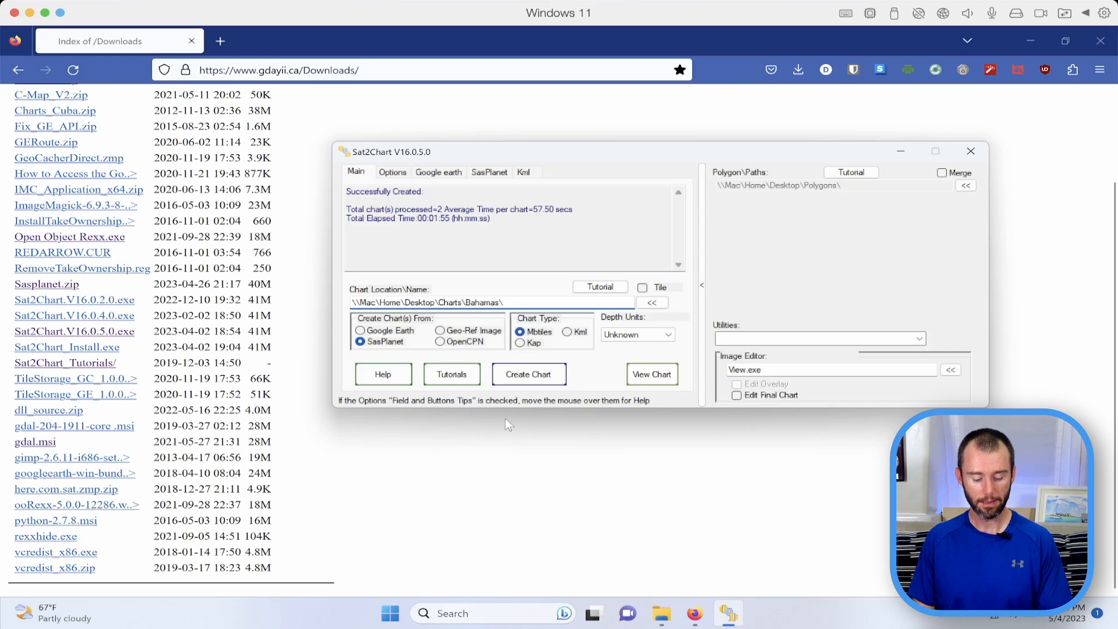
- Switch to OpenCPN and scan the Desktop's Charts/Bahamas directory to update the chart database with the new charts
{"action": "key", "text": "super+Tab"}
{"action": "key", "text": "super+Tab"}
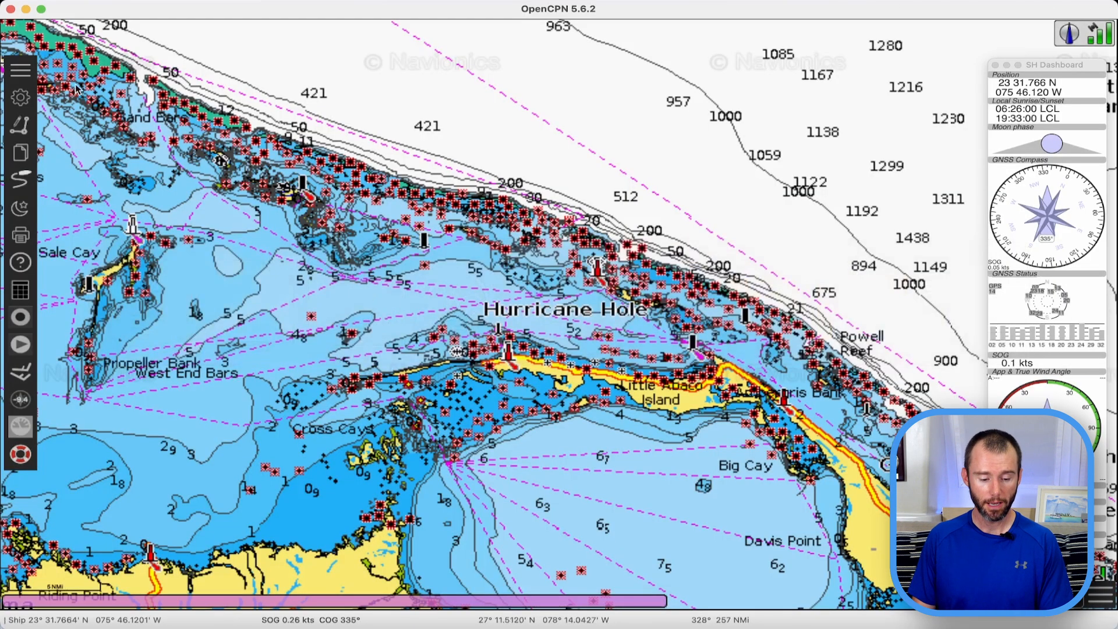
{"action": "left_click", "coordinate": [19, 99]}
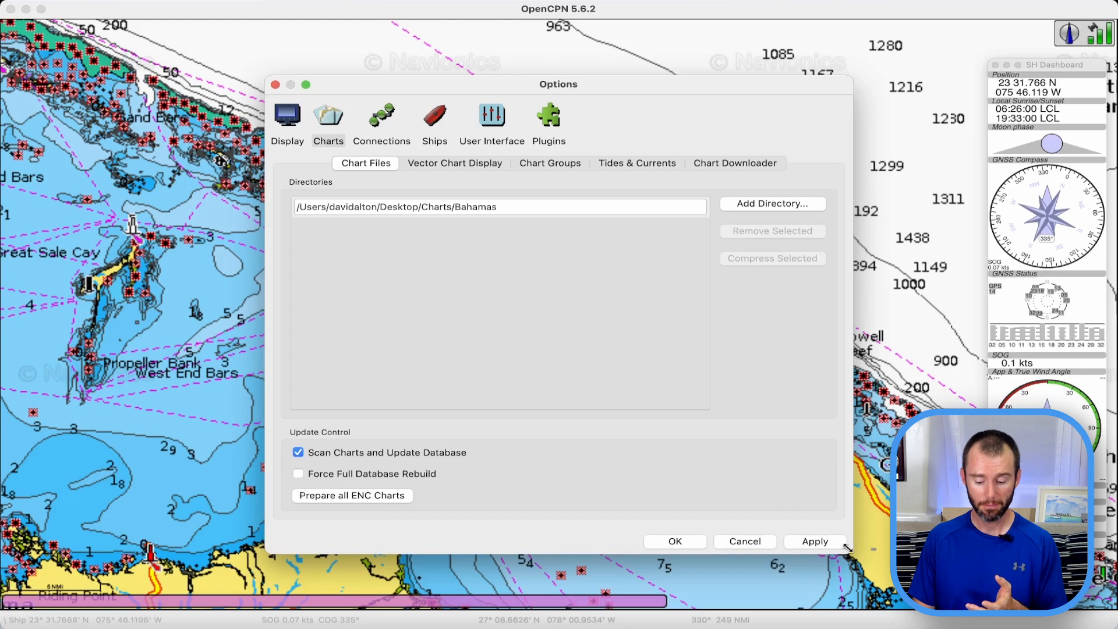
{"action": "left_click", "coordinate": [830, 542]}
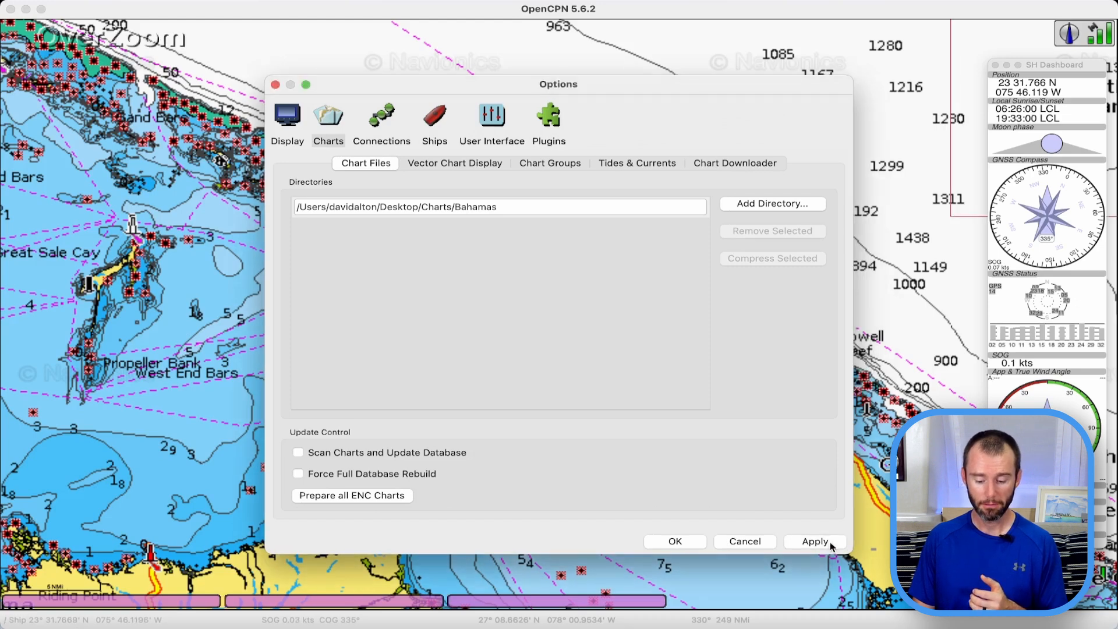
{"action": "left_click", "coordinate": [682, 542]}
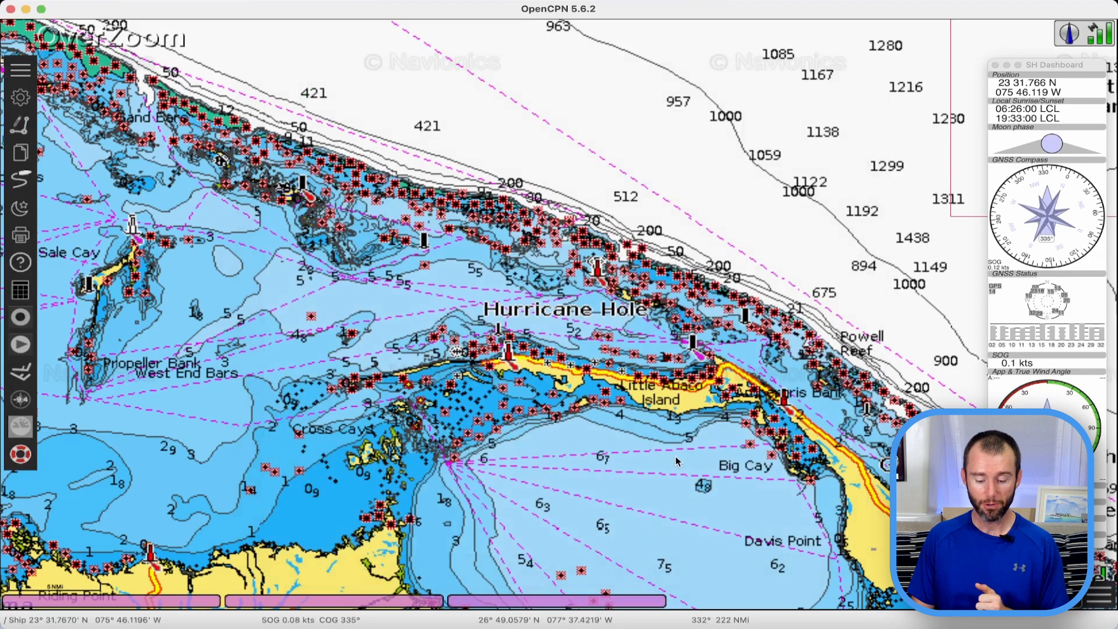
- Examine the coverage of the loaded Bahamas charts and check the file details of the AbacosOverview and Bahamas Overview charts
{"action": "scroll", "coordinate": [676, 456], "scroll_direction": "down", "scroll_amount": 6}
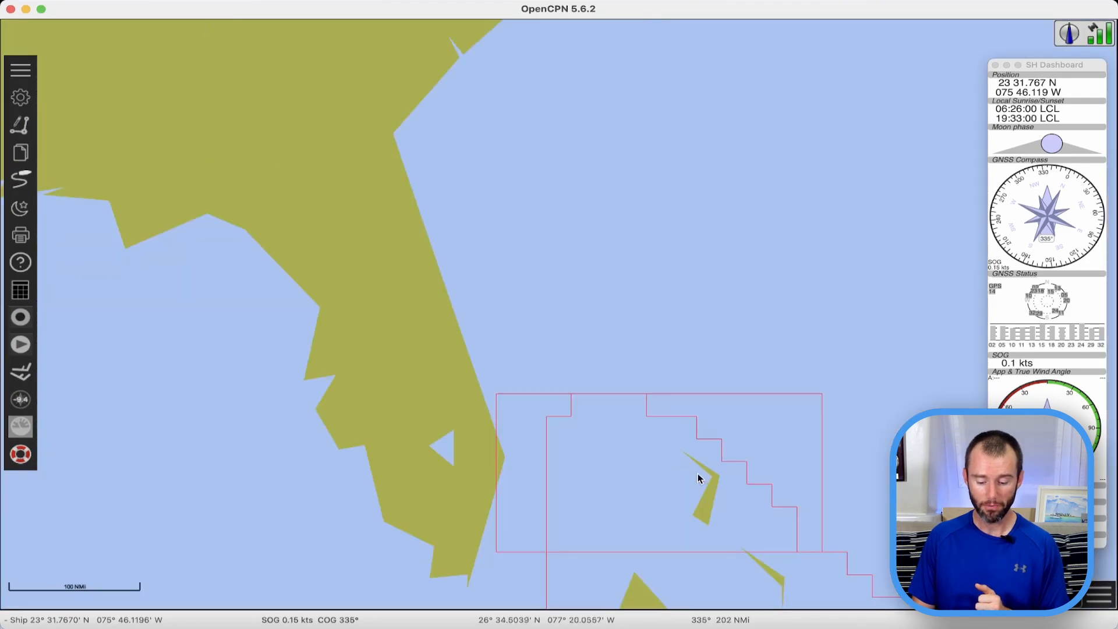
{"action": "left_click_drag", "start_coordinate": [700, 479], "coordinate": [624, 344]}
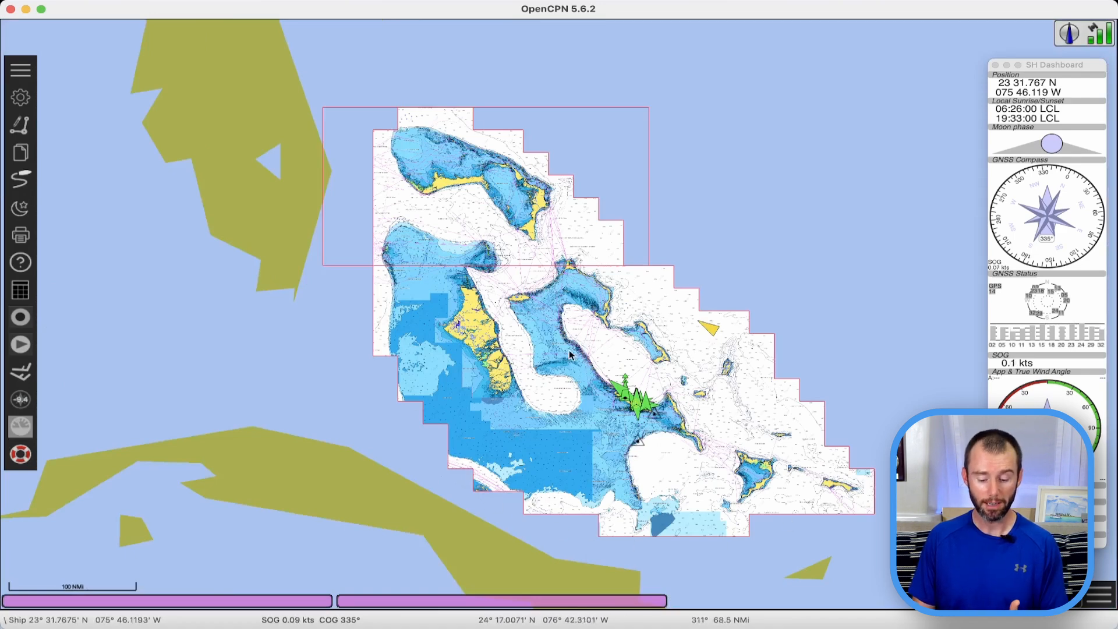
{"action": "scroll", "coordinate": [533, 317], "scroll_direction": "up", "scroll_amount": 2}
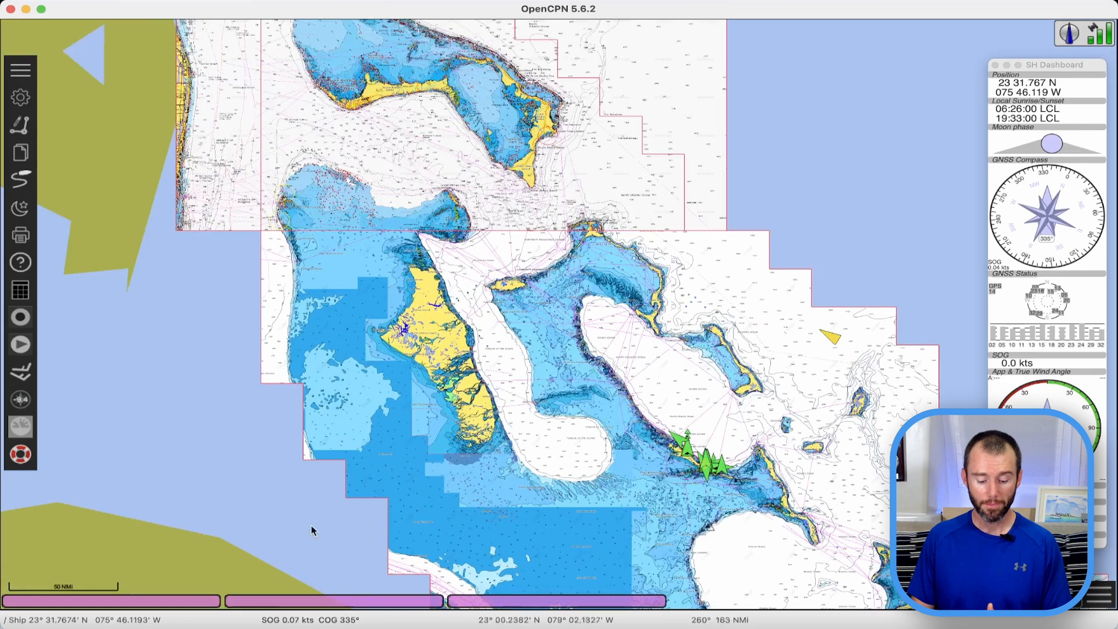
{"action": "left_click_drag", "start_coordinate": [670, 474], "coordinate": [568, 363]}
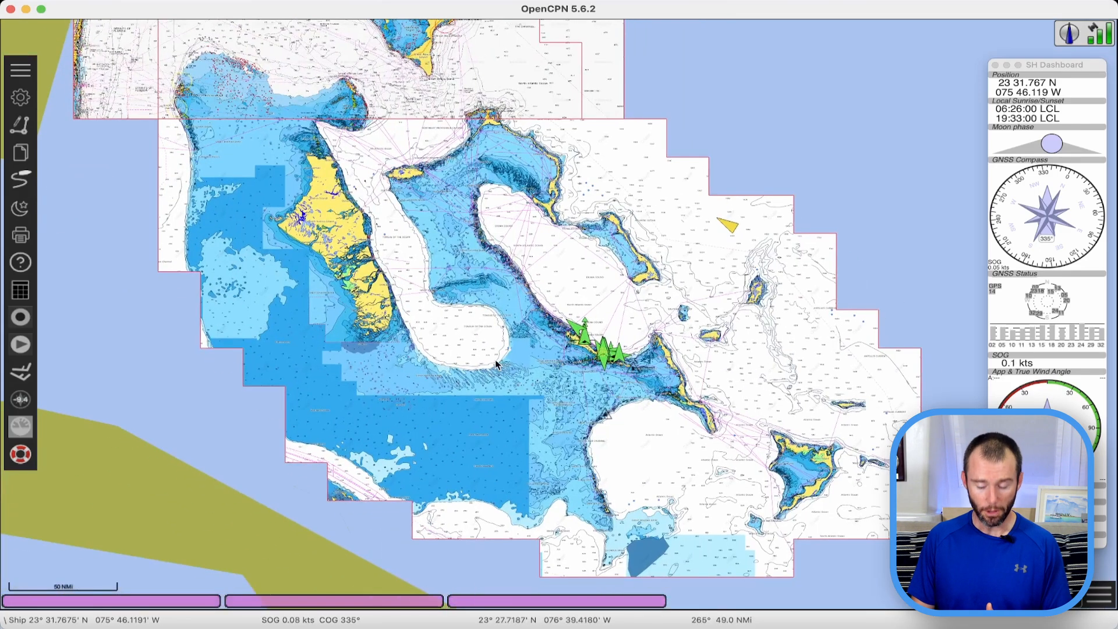
{"action": "mouse_move", "coordinate": [522, 604]}
{"action": "mouse_move", "coordinate": [385, 603]}
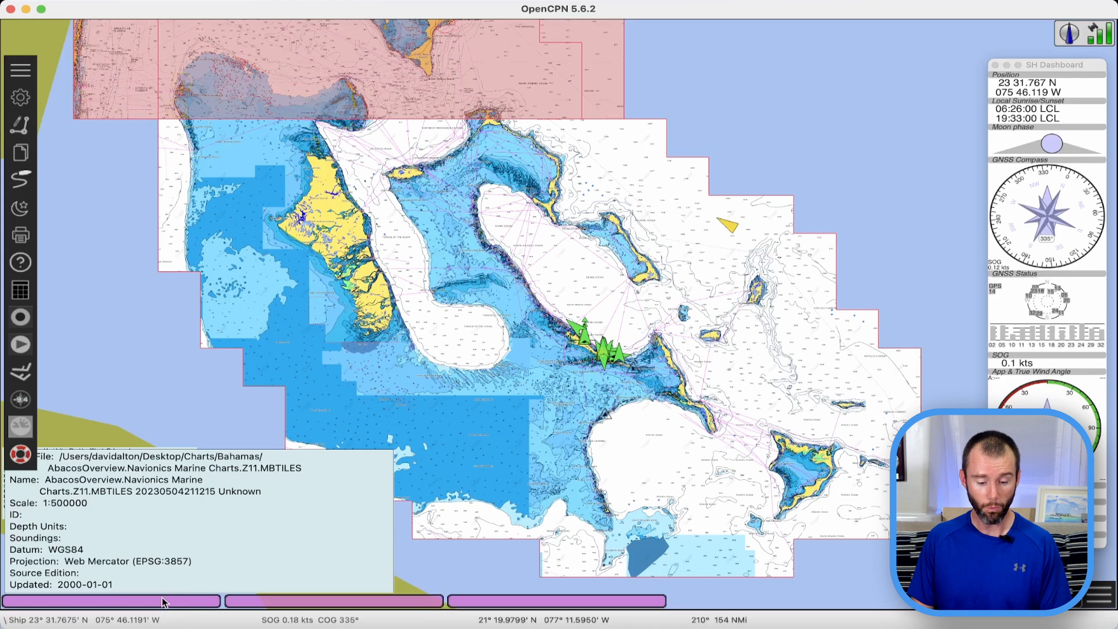
{"action": "left_click_drag", "start_coordinate": [221, 354], "coordinate": [300, 502]}
{"action": "mouse_move", "coordinate": [194, 605]}
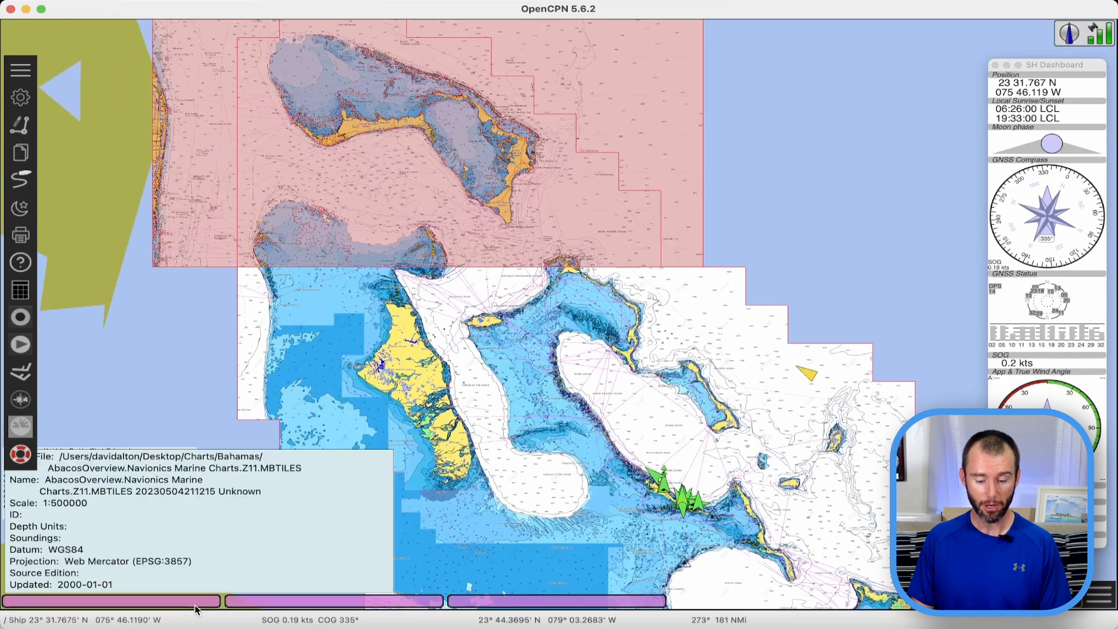
{"action": "mouse_move", "coordinate": [372, 597]}
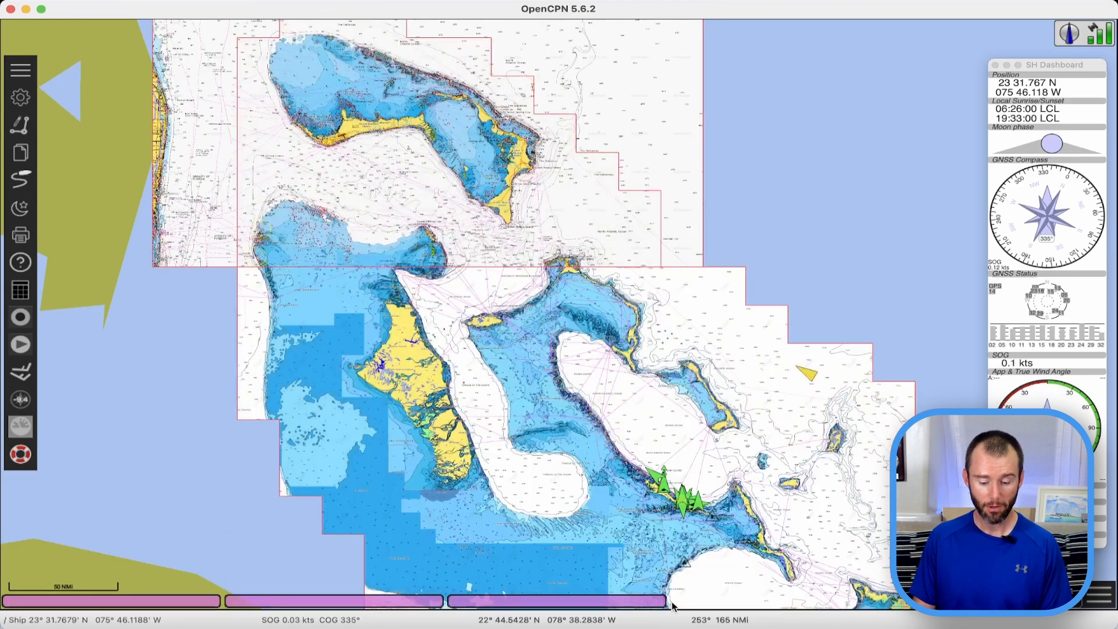
{"action": "mouse_move", "coordinate": [618, 602]}
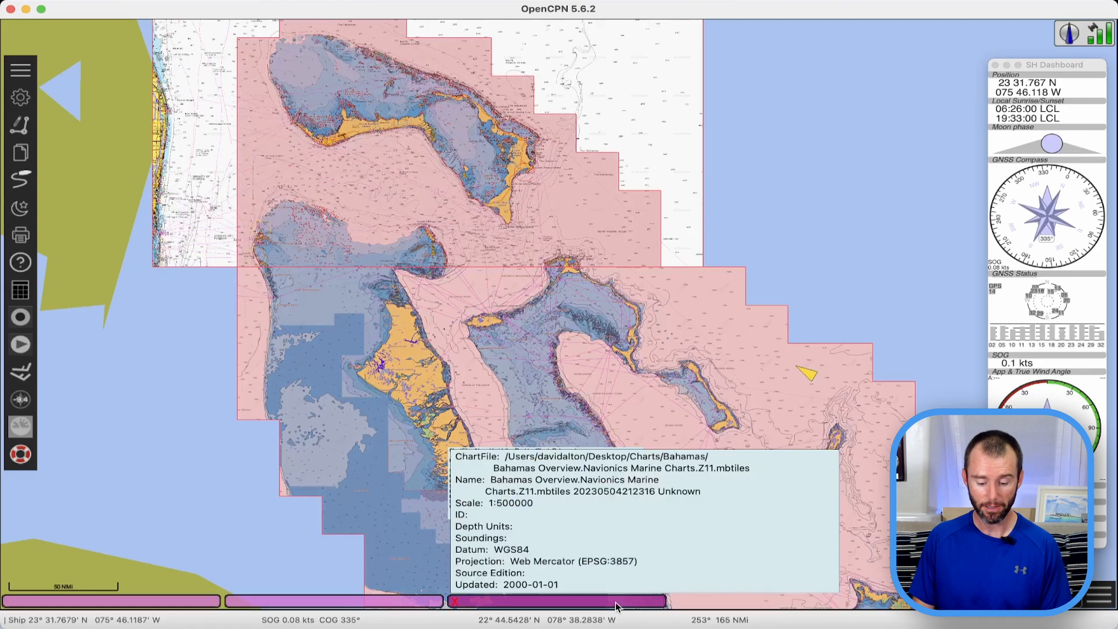
- Hide the Bahamas Overview Navionics chart and inspect the C-Map_Basic version around Exuma Sound
{"action": "left_click", "coordinate": [615, 603]}
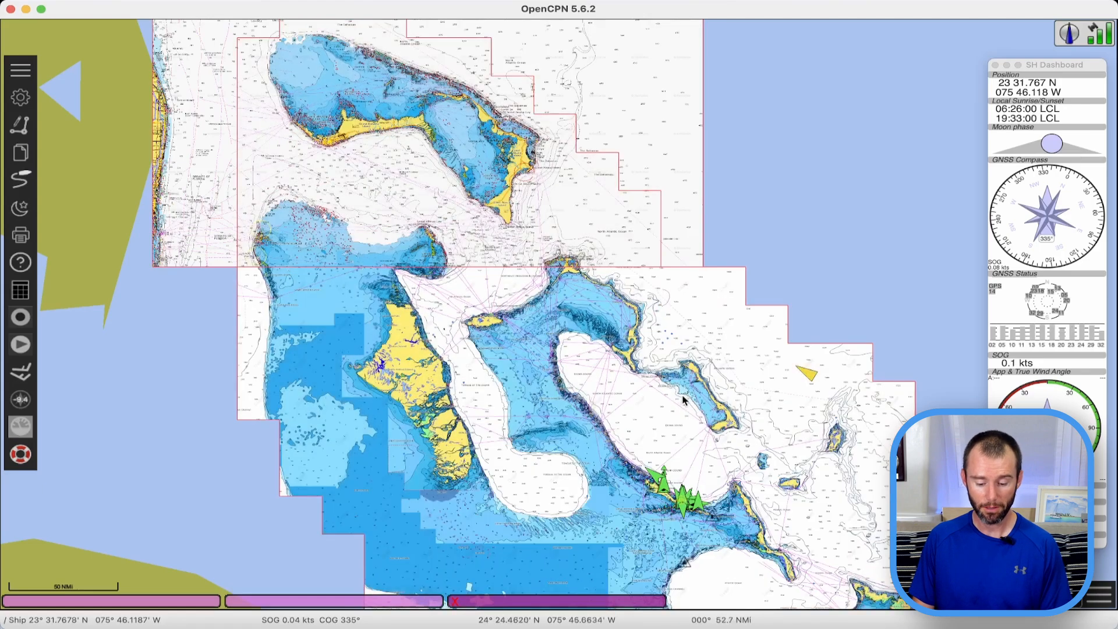
{"action": "scroll", "coordinate": [621, 430], "scroll_direction": "up", "scroll_amount": 3}
{"action": "scroll", "coordinate": [622, 429], "scroll_direction": "up", "scroll_amount": 2}
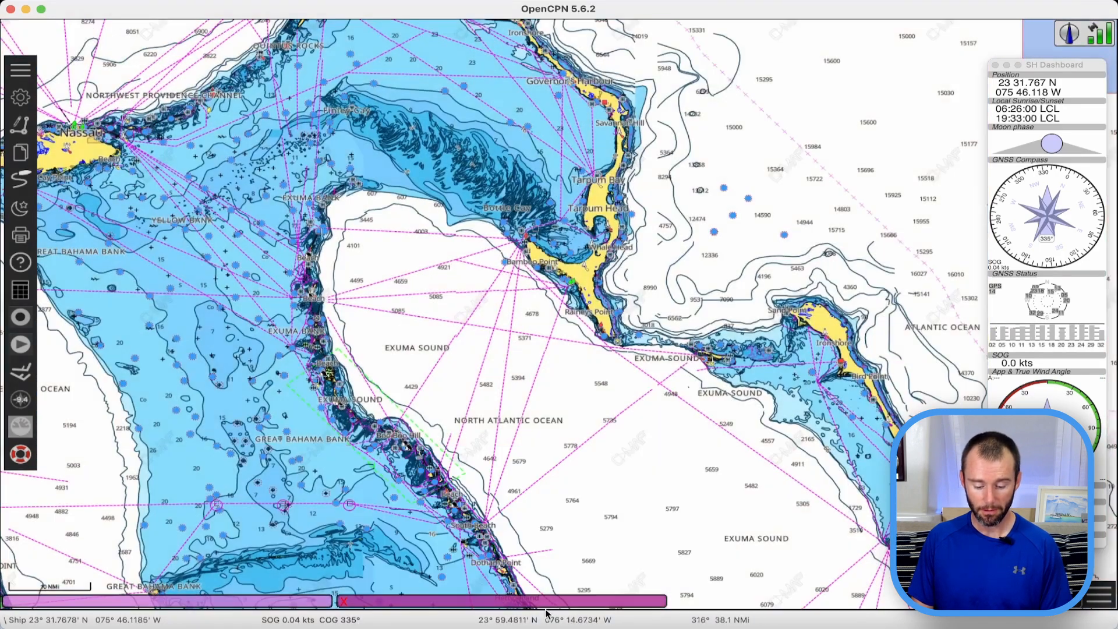
- Show the Bahamas Overview Navionics chart again, hide the C-Map_Basic one, and view the area up to Eleuthera
{"action": "mouse_move", "coordinate": [545, 610]}
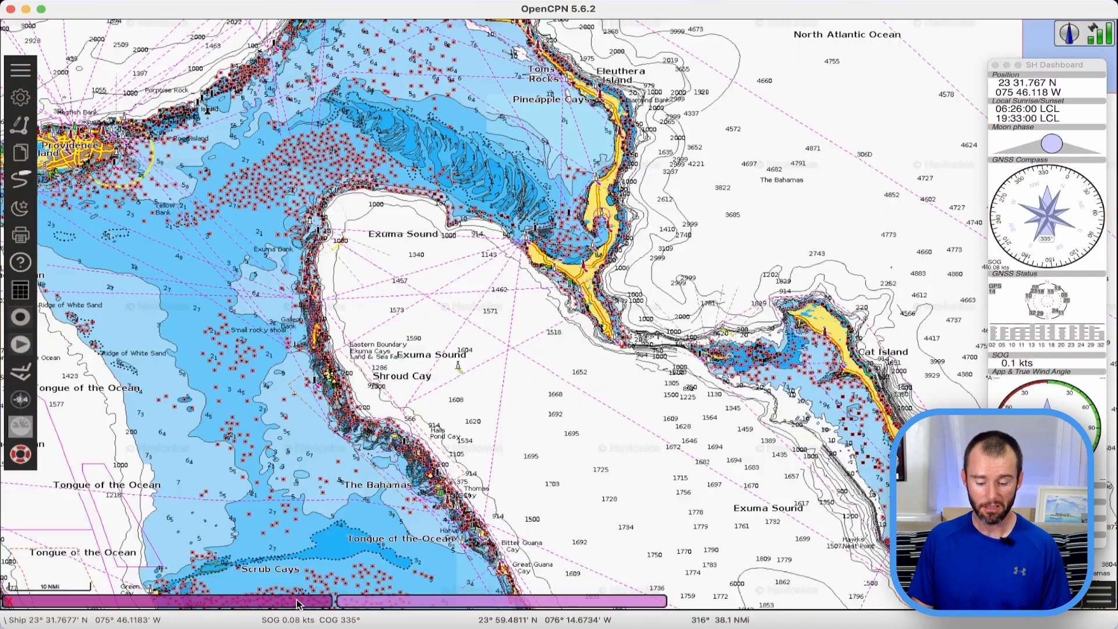
{"action": "left_click", "coordinate": [298, 602]}
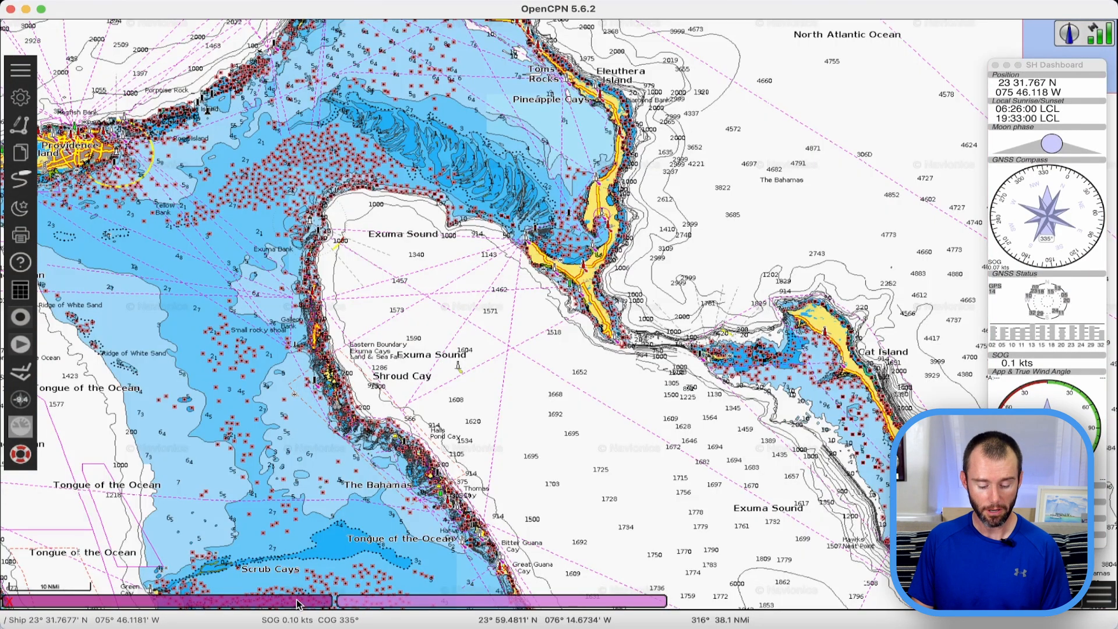
{"action": "left_click_drag", "start_coordinate": [523, 202], "coordinate": [506, 355]}
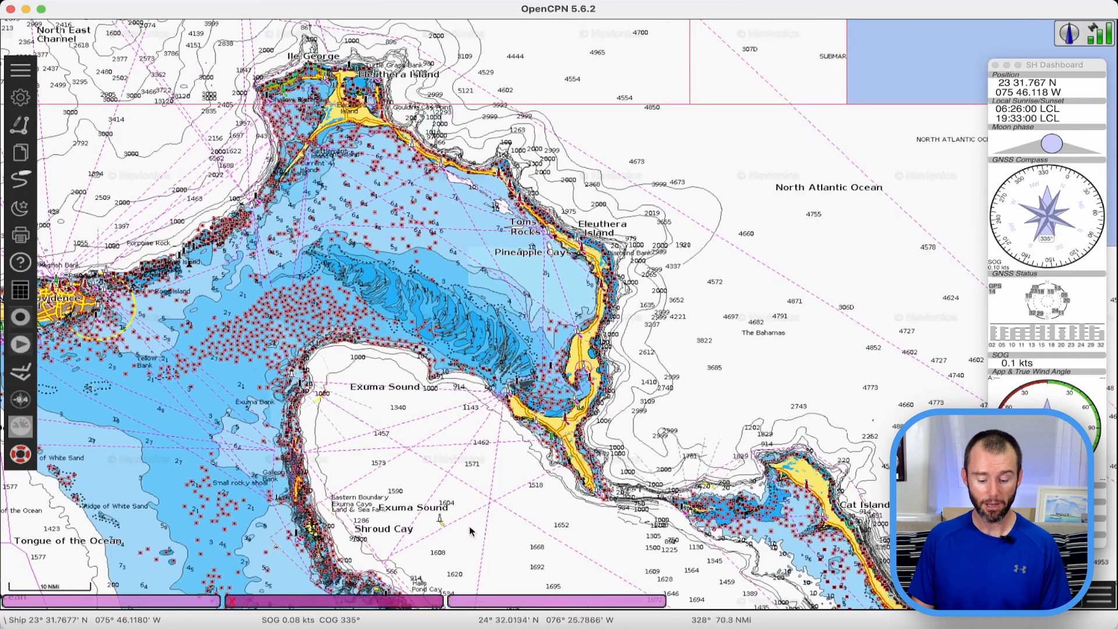
- Show the hidden Bahamas Overview C-Map_Basic chart again and inspect its detail around Eleuthera and across the wider Bahamas
{"action": "mouse_move", "coordinate": [468, 606]}
{"action": "mouse_move", "coordinate": [405, 605]}
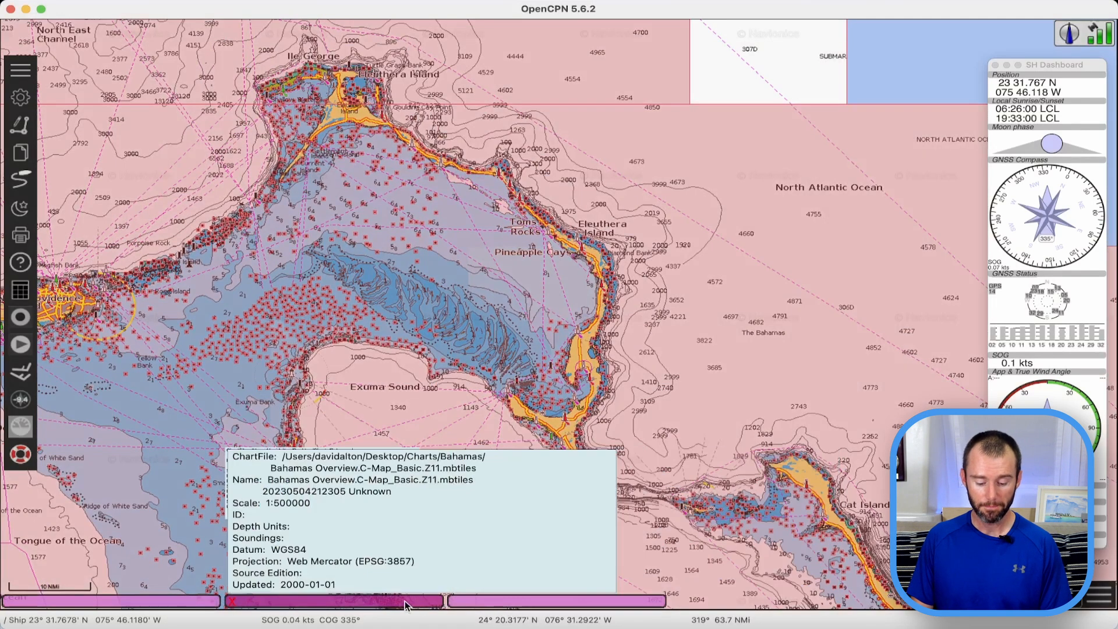
{"action": "left_click", "coordinate": [405, 606]}
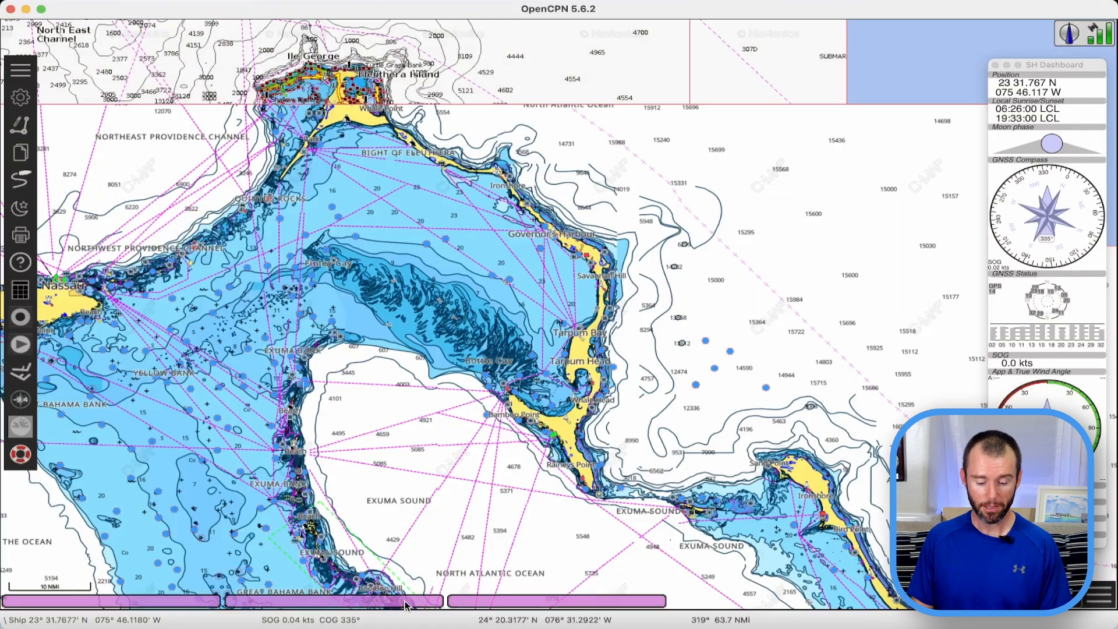
{"action": "scroll", "coordinate": [478, 322], "scroll_direction": "up", "scroll_amount": 2}
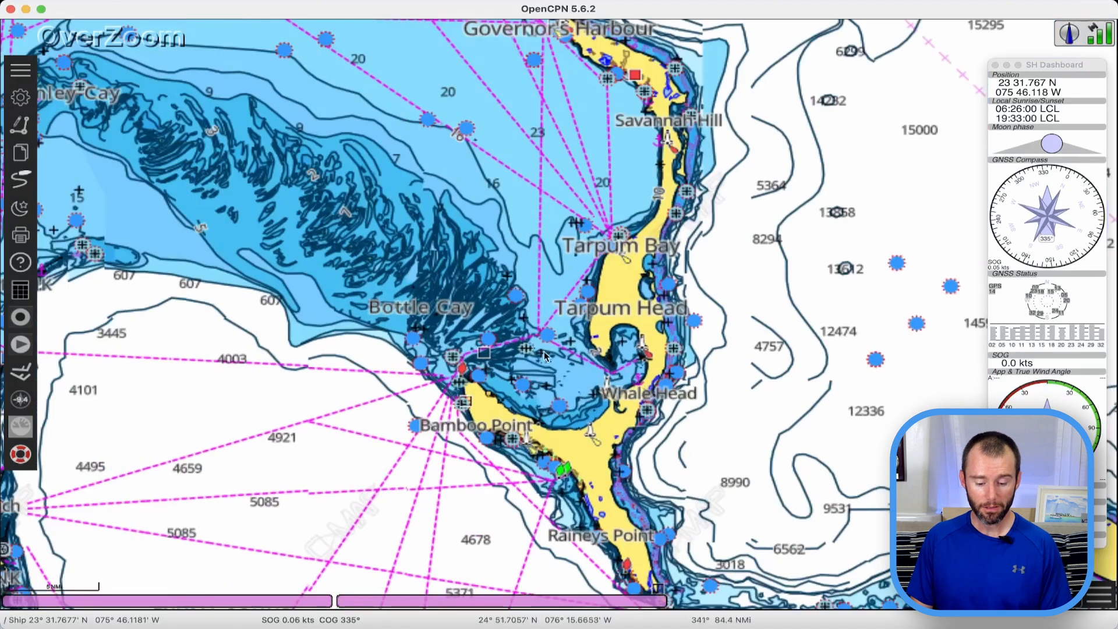
{"action": "left_click_drag", "start_coordinate": [478, 322], "coordinate": [686, 396]}
{"action": "left_click_drag", "start_coordinate": [733, 235], "coordinate": [545, 314]}
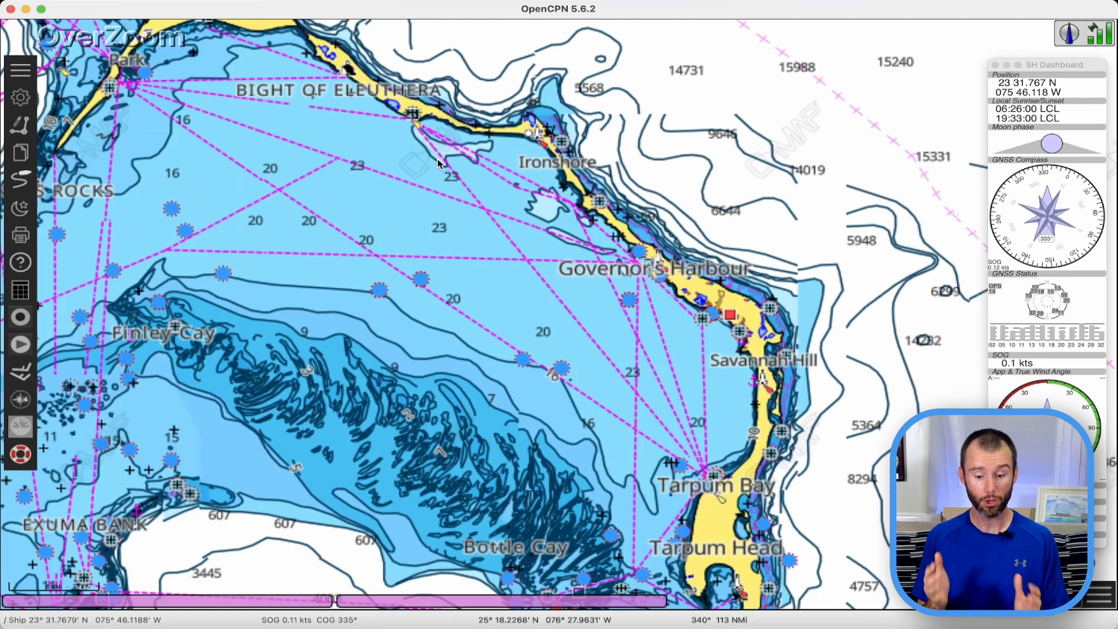
{"action": "scroll", "coordinate": [581, 319], "scroll_direction": "down", "scroll_amount": 3}
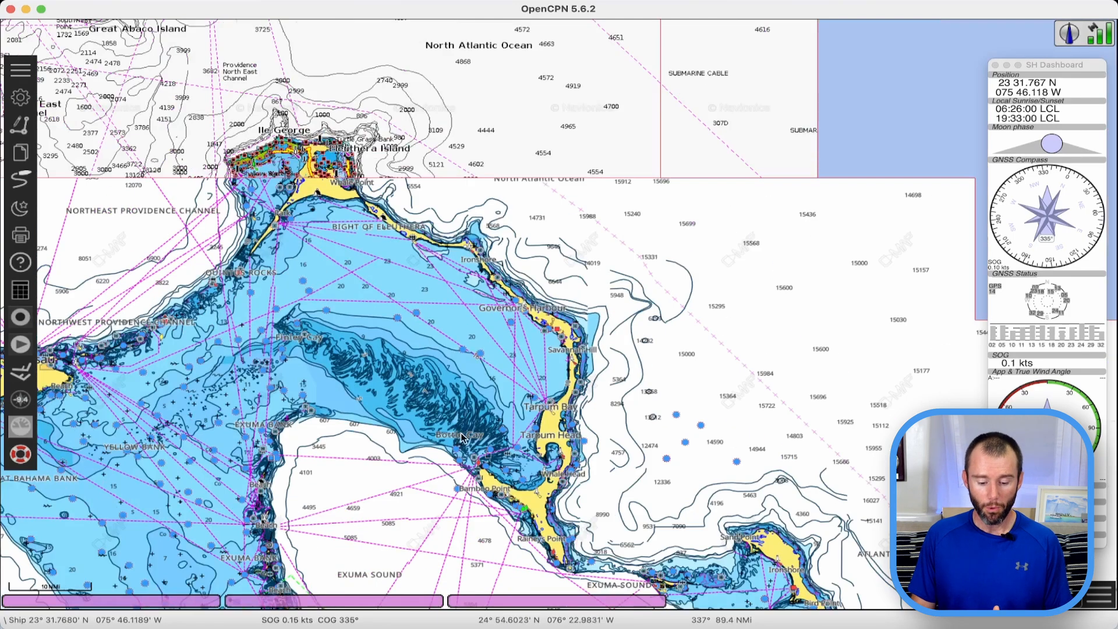
{"action": "scroll", "coordinate": [581, 319], "scroll_direction": "down", "scroll_amount": 5}
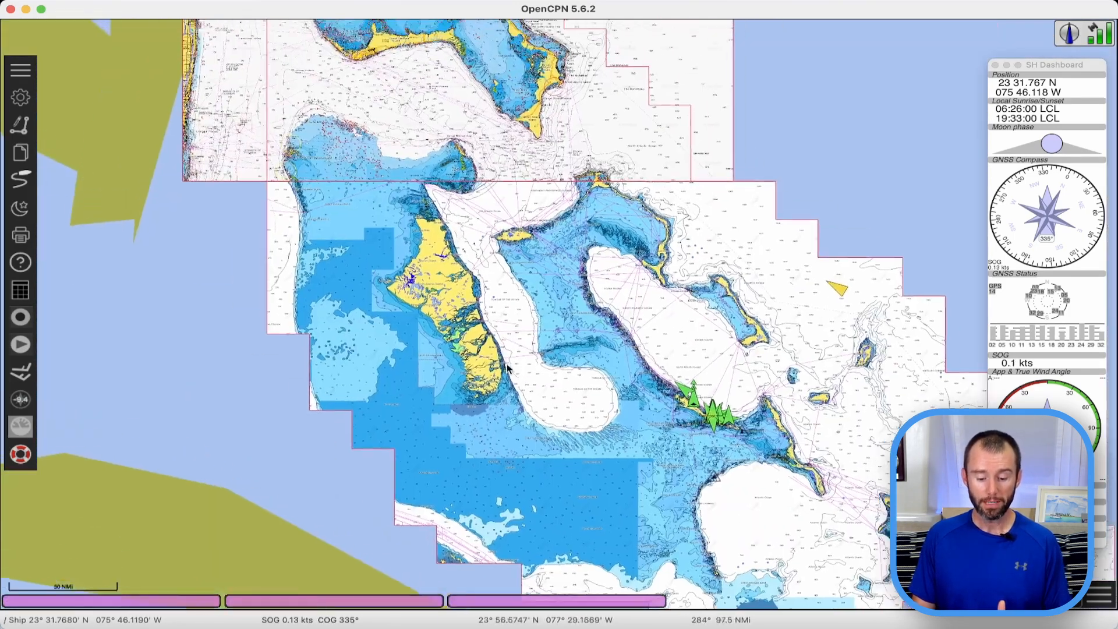
{"action": "left_click_drag", "start_coordinate": [650, 356], "coordinate": [374, 258]}
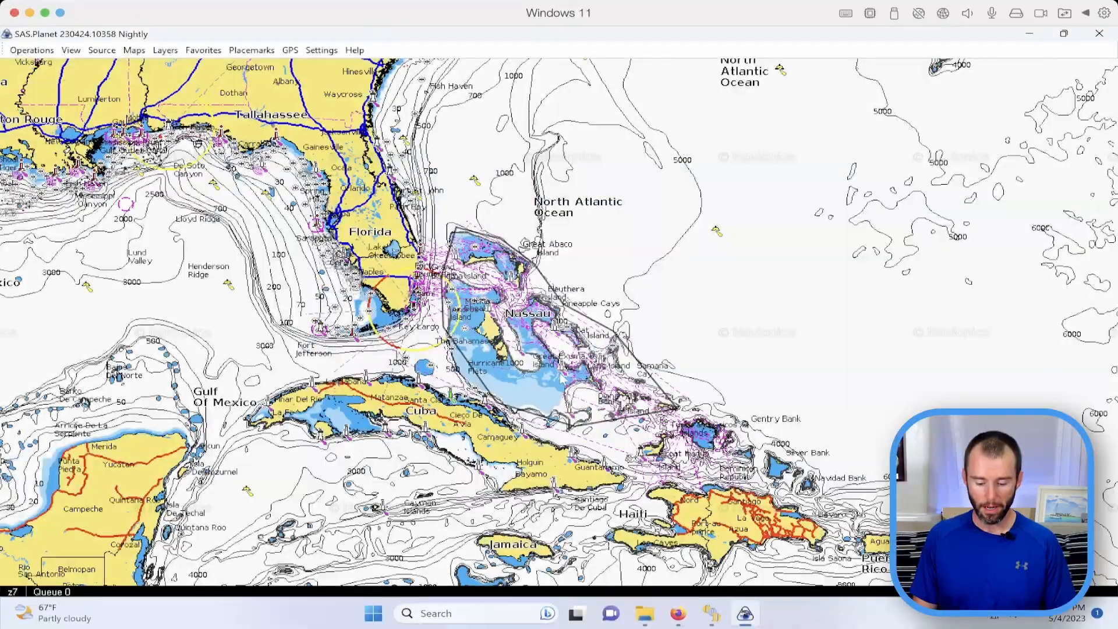
- Switch to SAS.Planet and compare the Navionics chart detail around Great Exuma Island at zoom levels 10 to 13
{"action": "scroll", "coordinate": [561, 378], "scroll_direction": "up", "scroll_amount": 3}
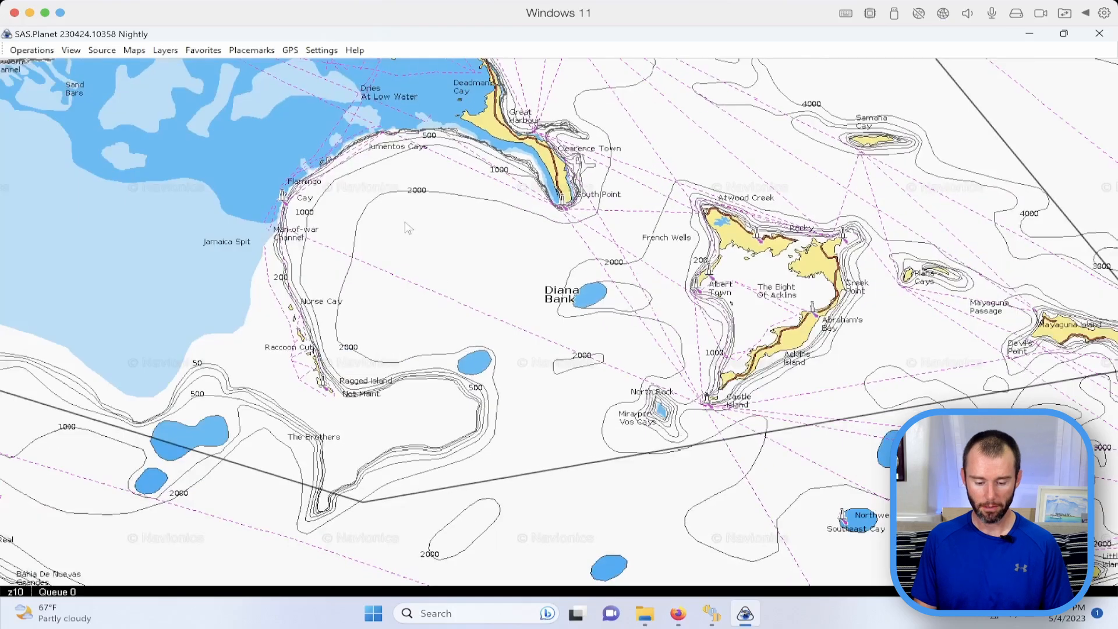
{"action": "left_click_drag", "start_coordinate": [407, 227], "coordinate": [543, 342]}
{"action": "scroll", "coordinate": [486, 273], "scroll_direction": "up", "scroll_amount": 1}
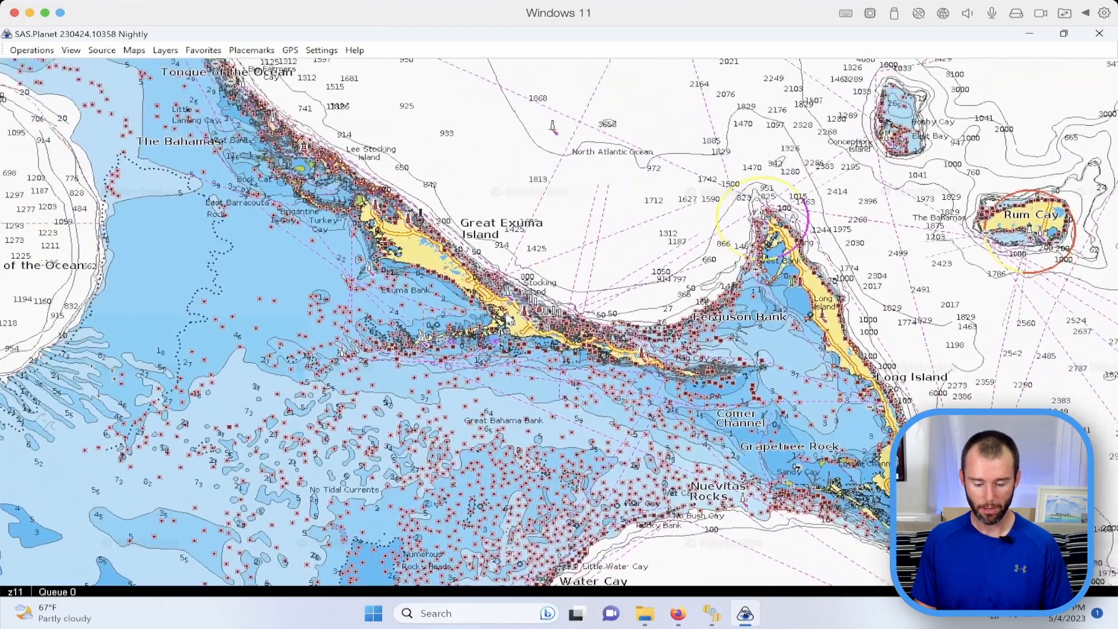
{"action": "scroll", "coordinate": [500, 319], "scroll_direction": "up", "scroll_amount": 1}
{"action": "left_click_drag", "start_coordinate": [395, 269], "coordinate": [510, 343]}
{"action": "left_click_drag", "start_coordinate": [546, 380], "coordinate": [517, 380]}
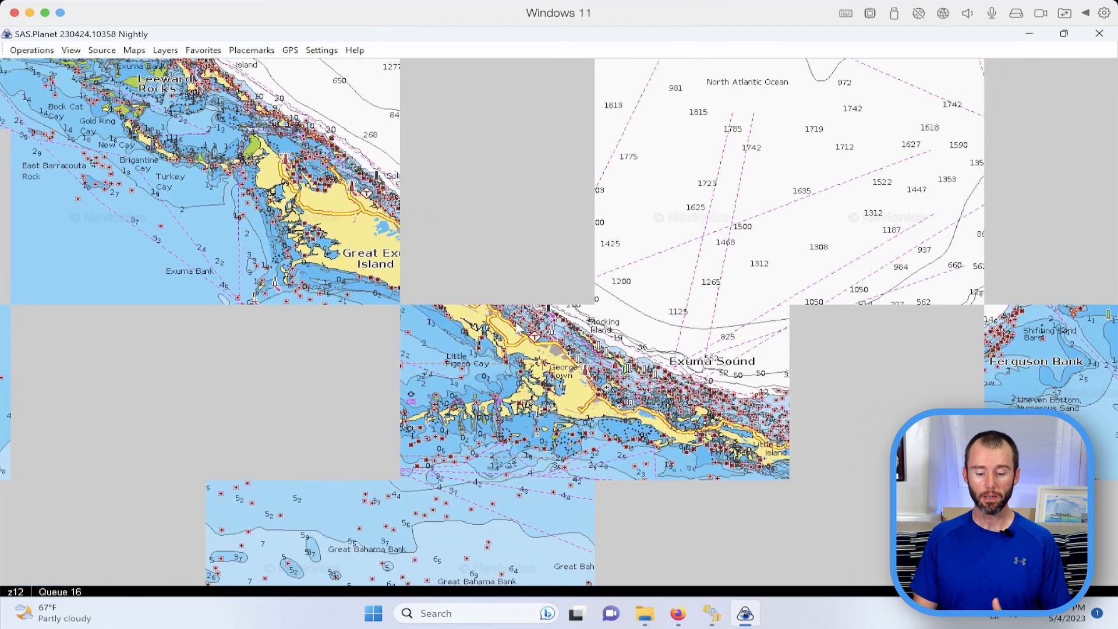
{"action": "scroll", "coordinate": [516, 327], "scroll_direction": "down", "scroll_amount": 1}
{"action": "scroll", "coordinate": [513, 344], "scroll_direction": "up", "scroll_amount": 1}
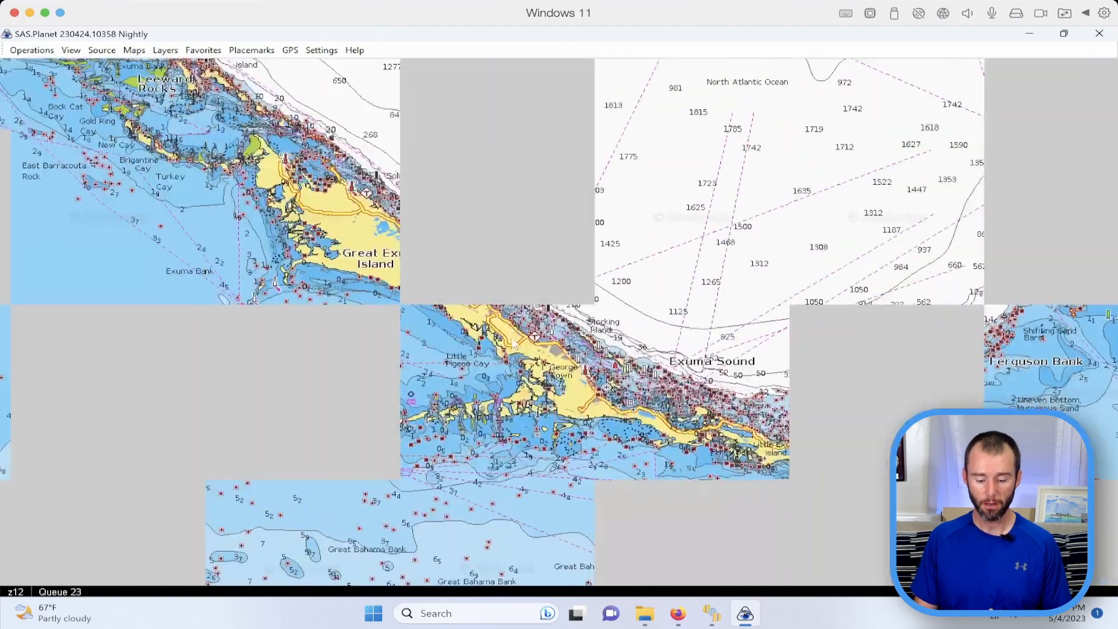
{"action": "scroll", "coordinate": [510, 374], "scroll_direction": "up", "scroll_amount": 1}
{"action": "left_click_drag", "start_coordinate": [459, 341], "coordinate": [539, 351]}
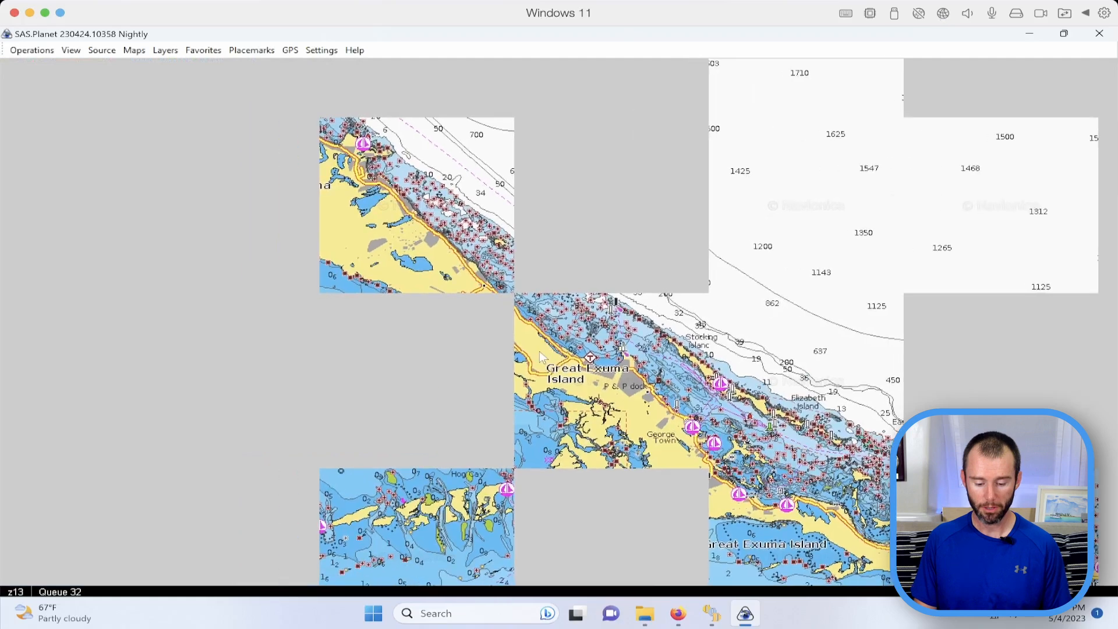
{"action": "scroll", "coordinate": [548, 356], "scroll_direction": "down", "scroll_amount": 1}
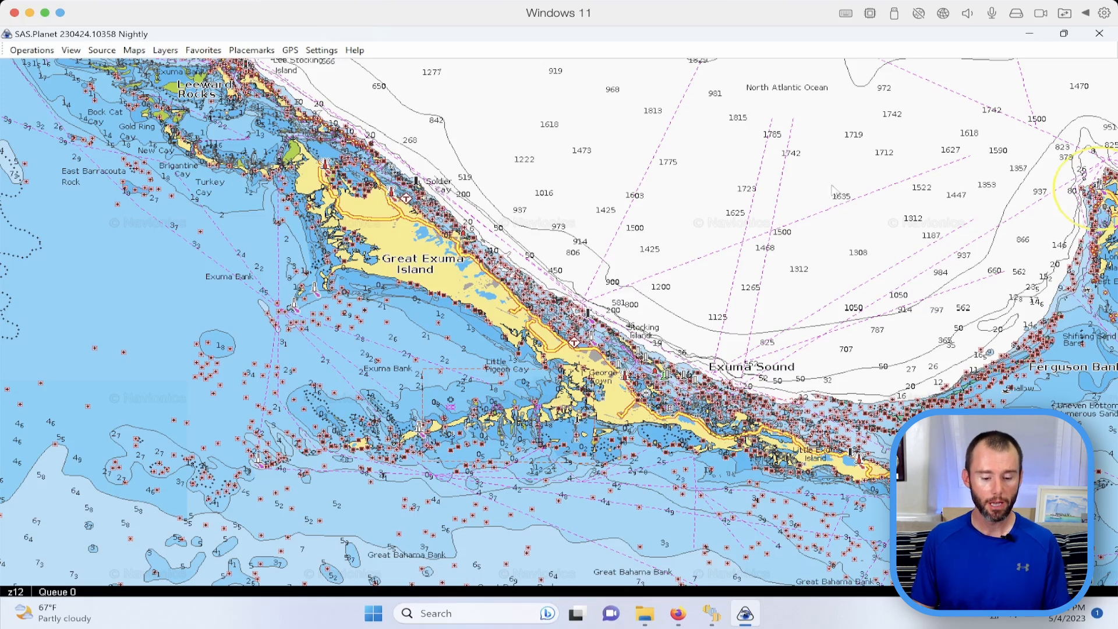
- Draw a polygon enclosing Great Exuma Island, from its northwest tip past the southeast end of Little Exuma Island
{"action": "left_click", "coordinate": [252, 51]}
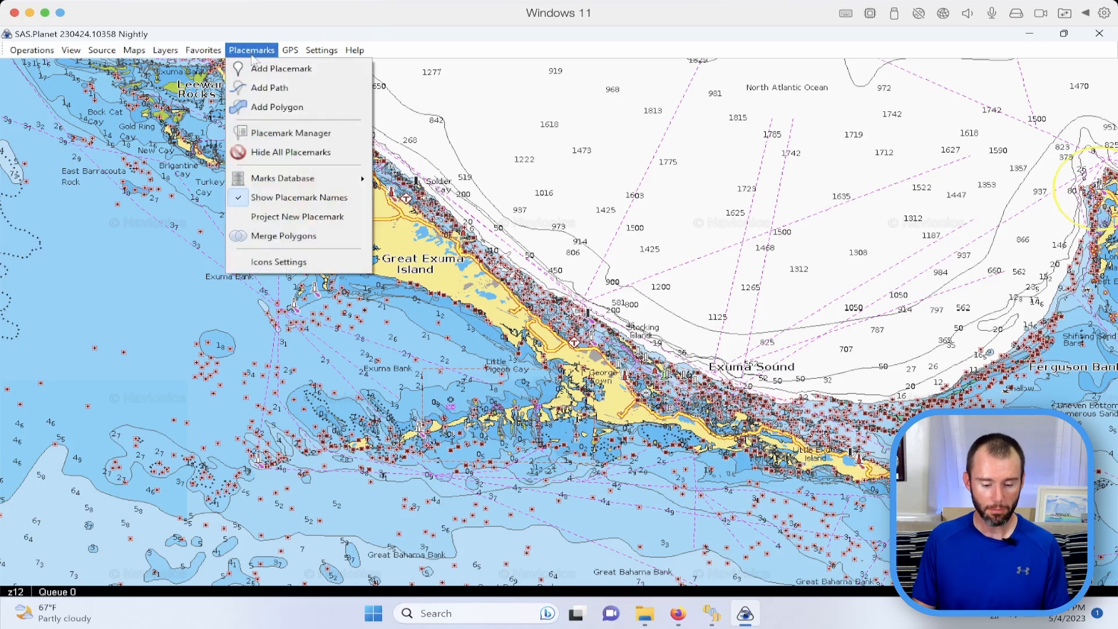
{"action": "left_click", "coordinate": [286, 109]}
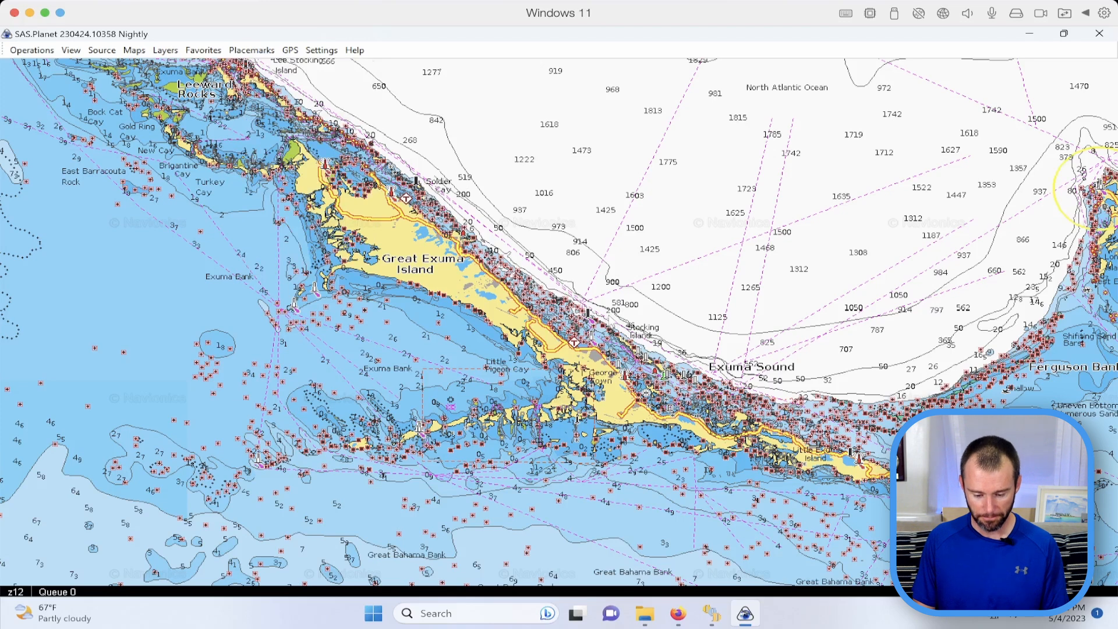
{"action": "left_click", "coordinate": [622, 323]}
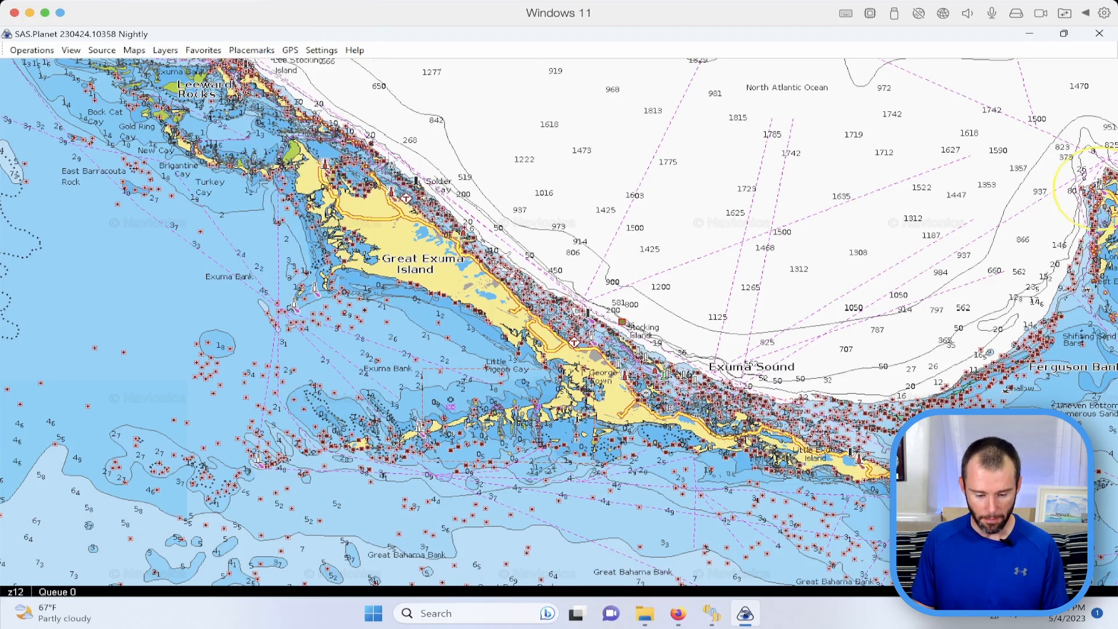
{"action": "left_click", "coordinate": [304, 104]}
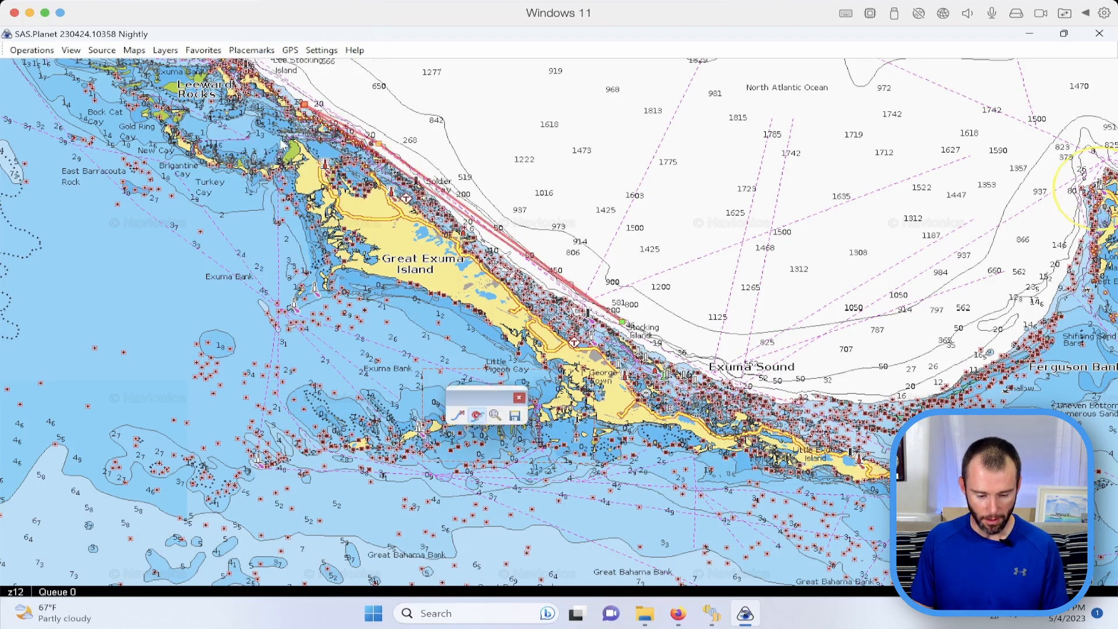
{"action": "left_click", "coordinate": [284, 177]}
{"action": "left_click", "coordinate": [353, 282]}
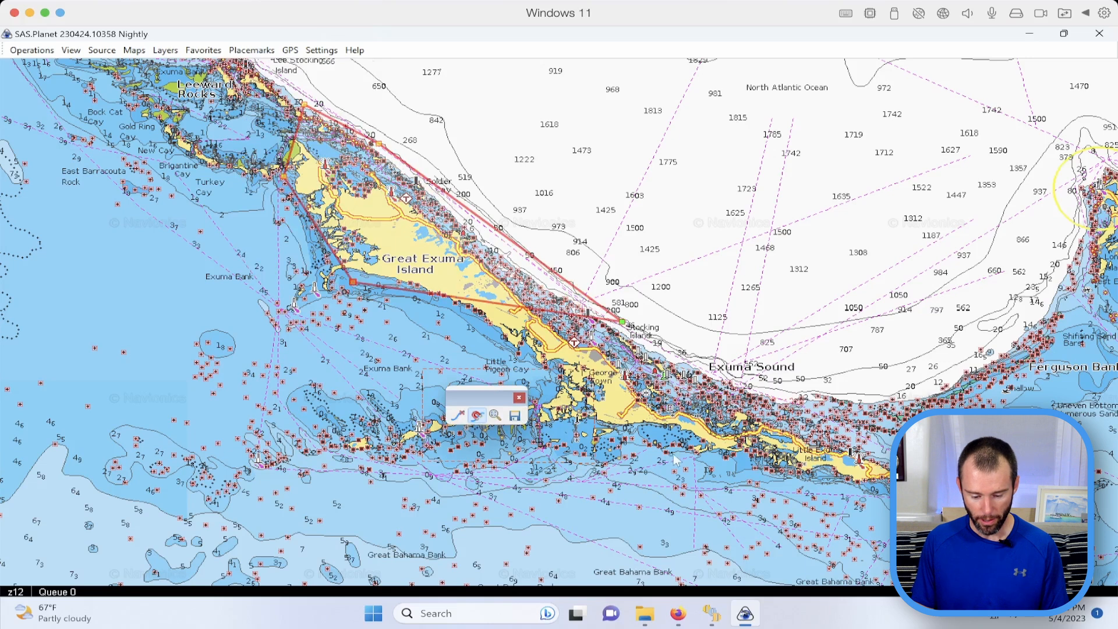
{"action": "left_click", "coordinate": [652, 451]}
{"action": "left_click", "coordinate": [971, 511]}
{"action": "left_click", "coordinate": [964, 484]}
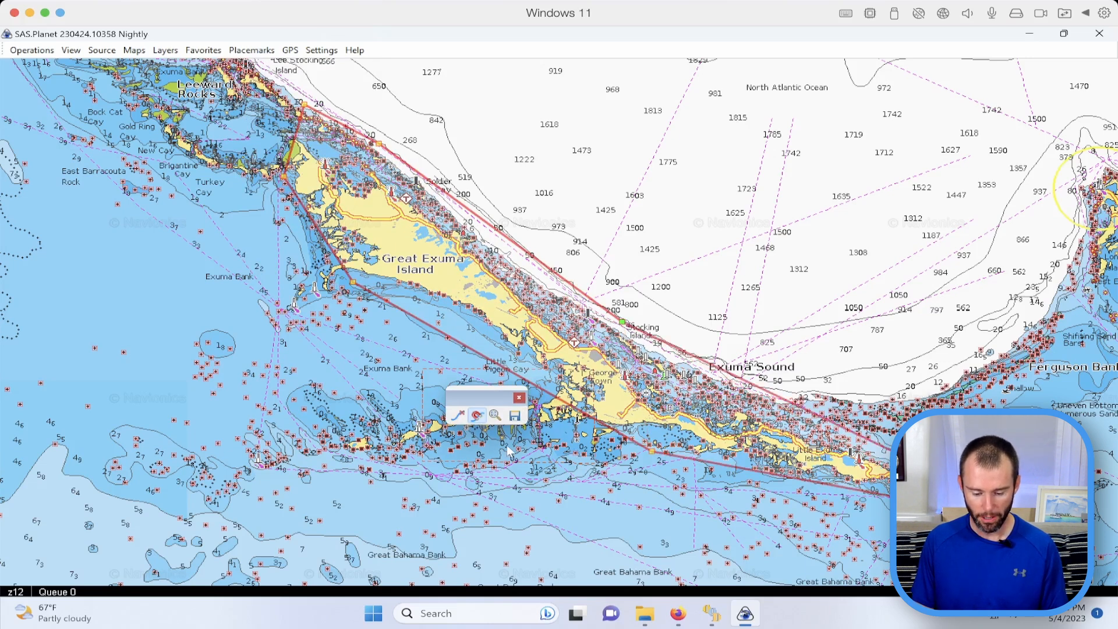
- Save the drawn polygon in New Category under the name Great Exuma
{"action": "left_click", "coordinate": [515, 416]}
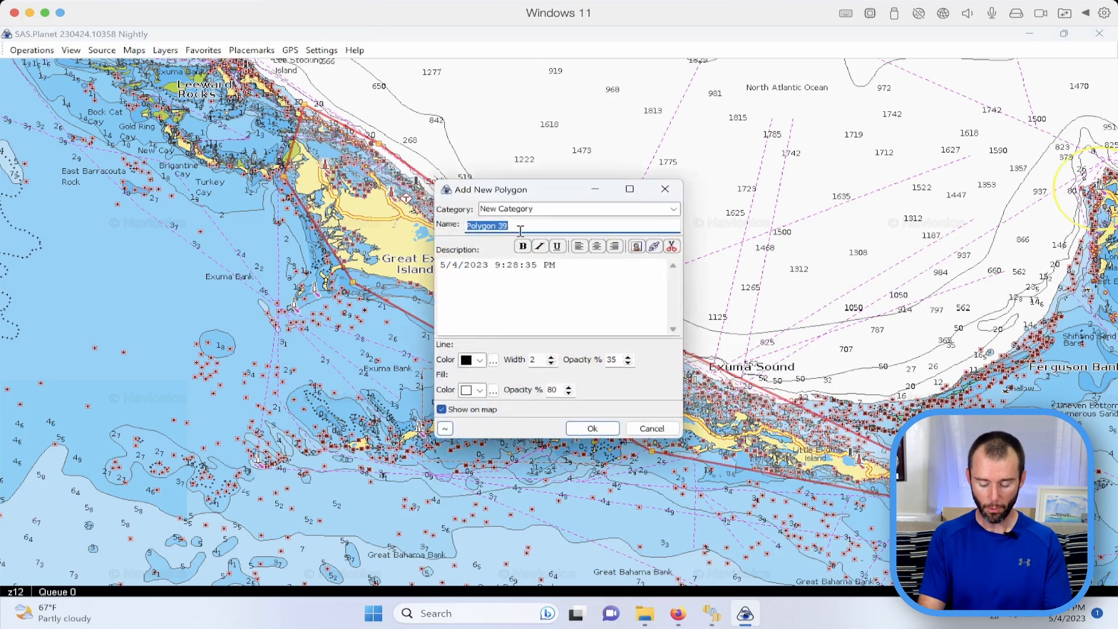
{"action": "type", "text": "Eg"}
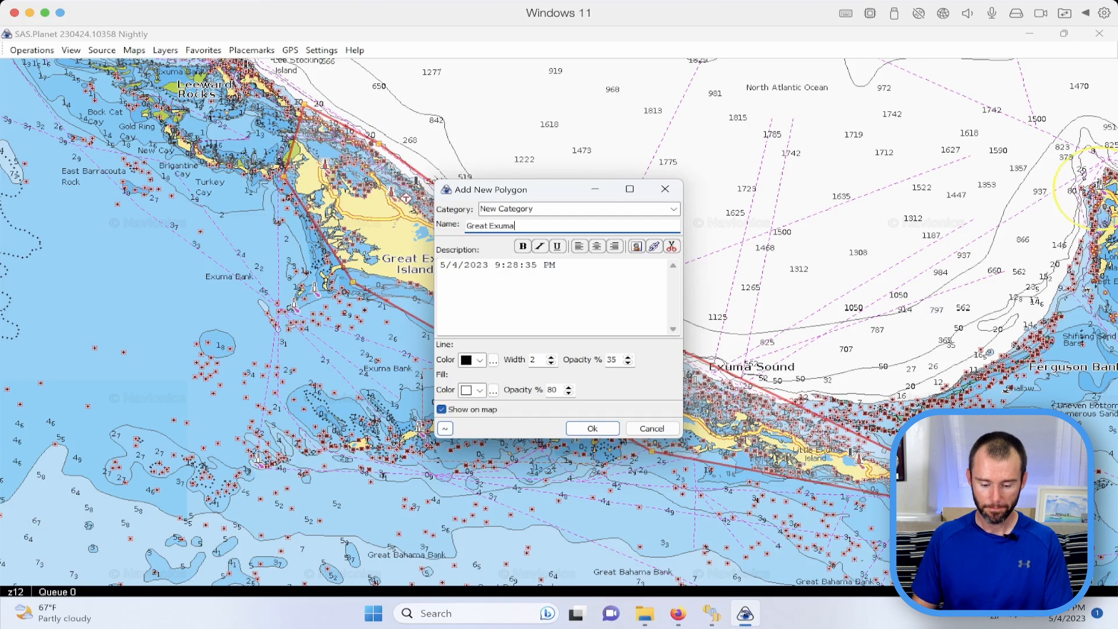
{"action": "left_click", "coordinate": [600, 430]}
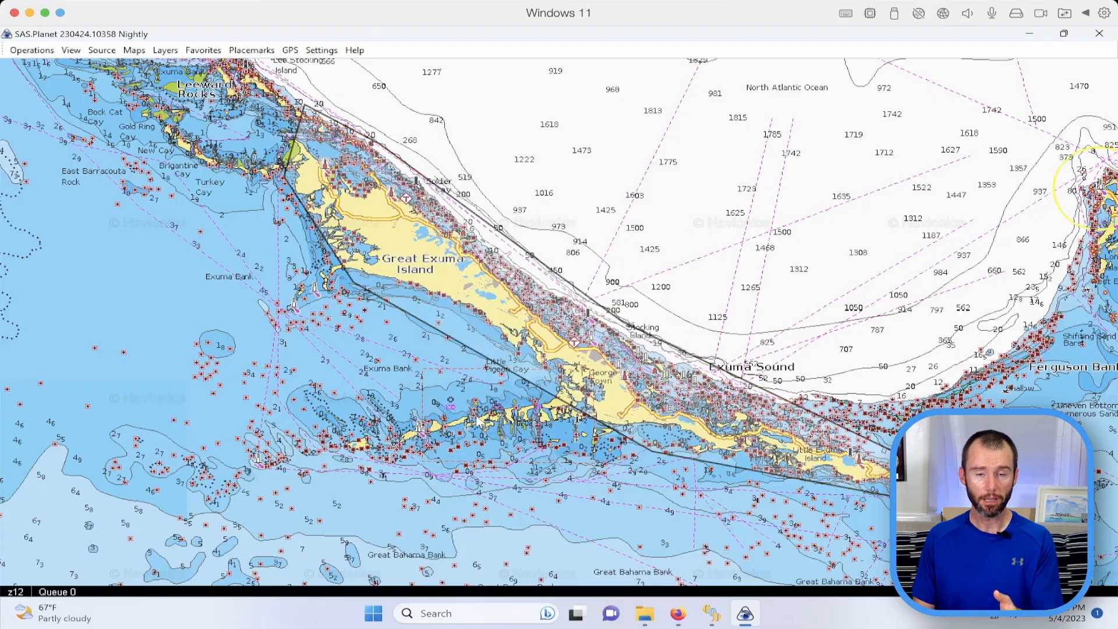
- Draw a five-point polygon around Conception Island and its surrounding reefs at zoom level 13
{"action": "scroll", "coordinate": [643, 300], "scroll_direction": "down", "scroll_amount": 1}
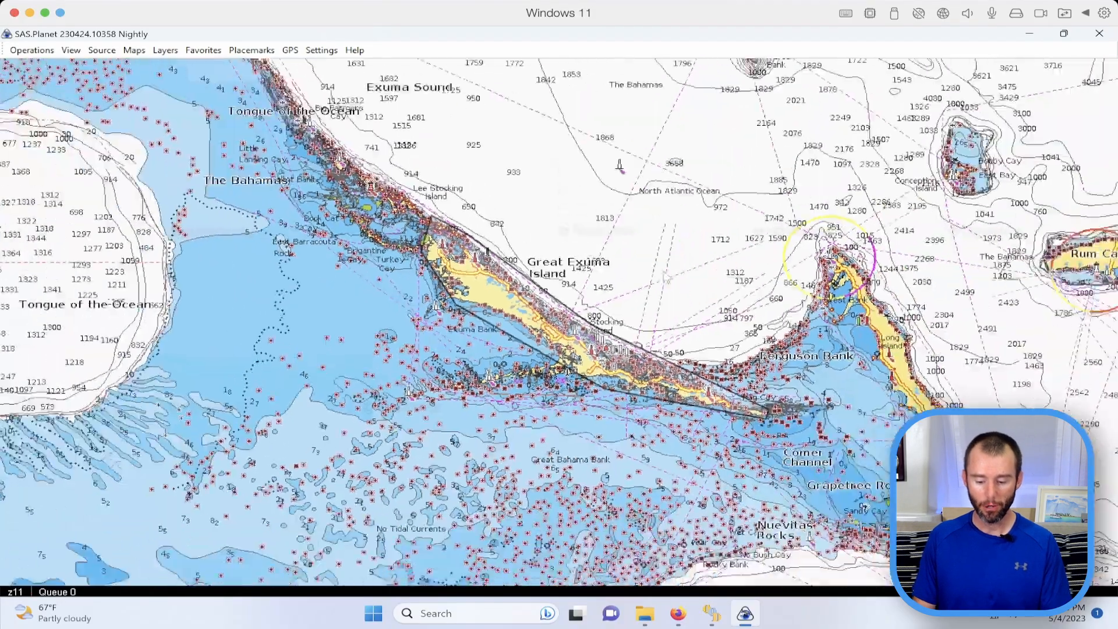
{"action": "left_click_drag", "start_coordinate": [641, 294], "coordinate": [593, 421]}
{"action": "left_click_drag", "start_coordinate": [631, 251], "coordinate": [570, 414]}
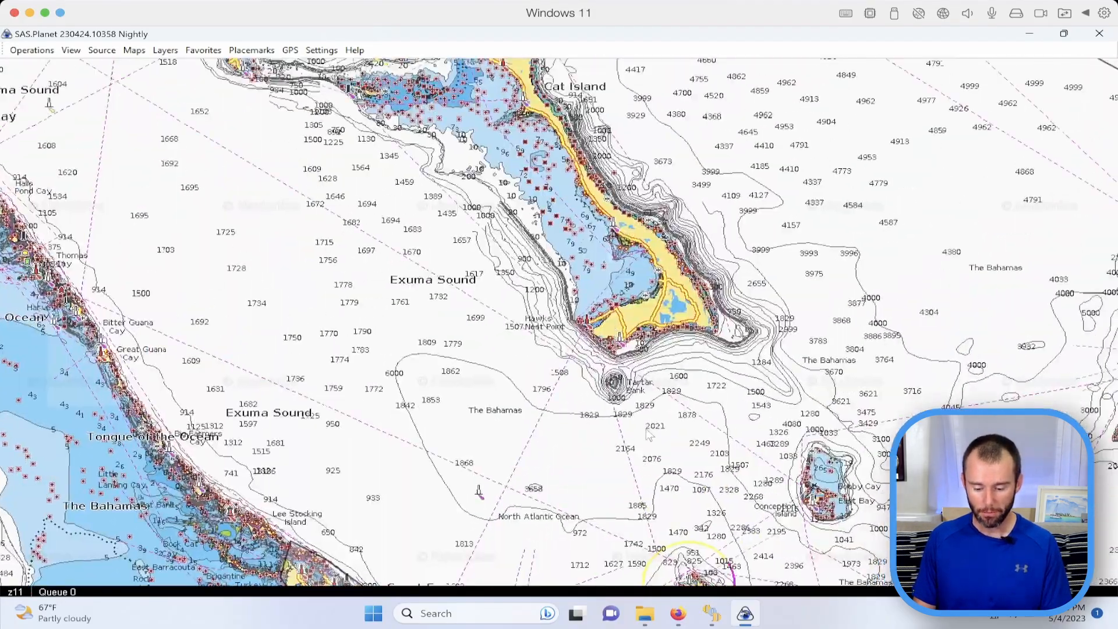
{"action": "left_click_drag", "start_coordinate": [646, 429], "coordinate": [391, 184]}
{"action": "scroll", "coordinate": [571, 332], "scroll_direction": "up", "scroll_amount": 1}
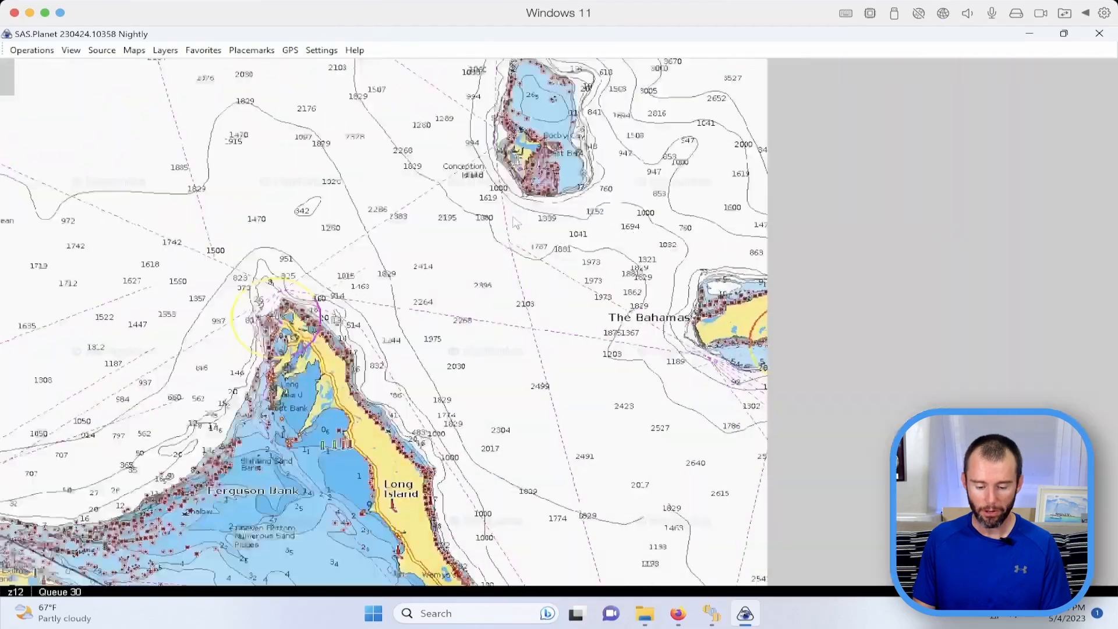
{"action": "left_click_drag", "start_coordinate": [571, 332], "coordinate": [578, 432]}
{"action": "left_click_drag", "start_coordinate": [520, 281], "coordinate": [525, 312]}
{"action": "scroll", "coordinate": [536, 286], "scroll_direction": "up", "scroll_amount": 1}
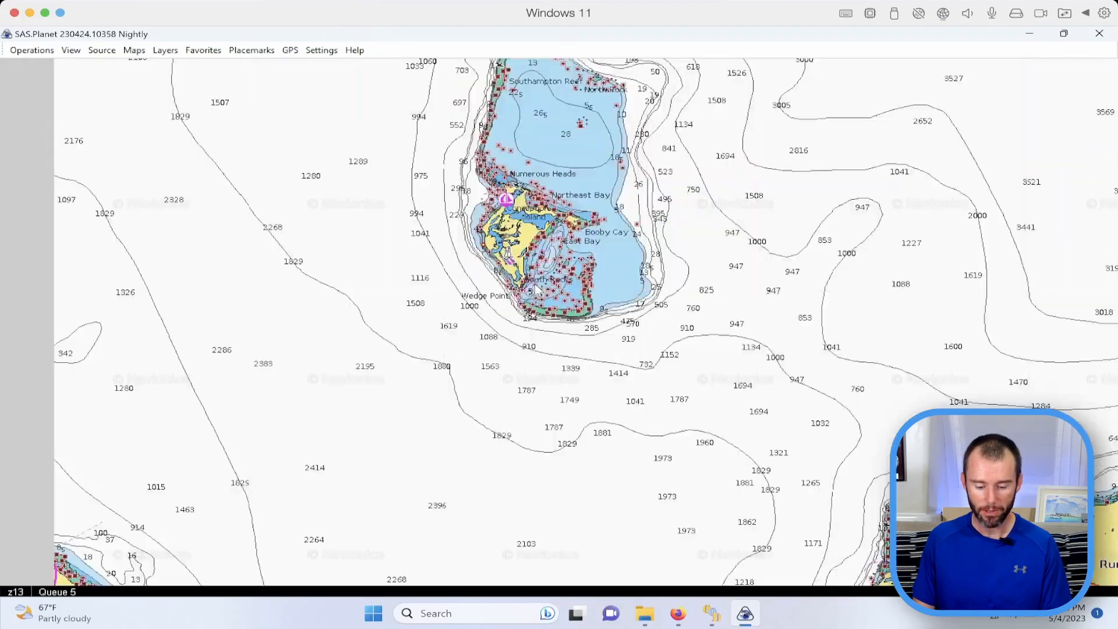
{"action": "left_click_drag", "start_coordinate": [528, 190], "coordinate": [504, 296]}
{"action": "left_click", "coordinate": [251, 50]}
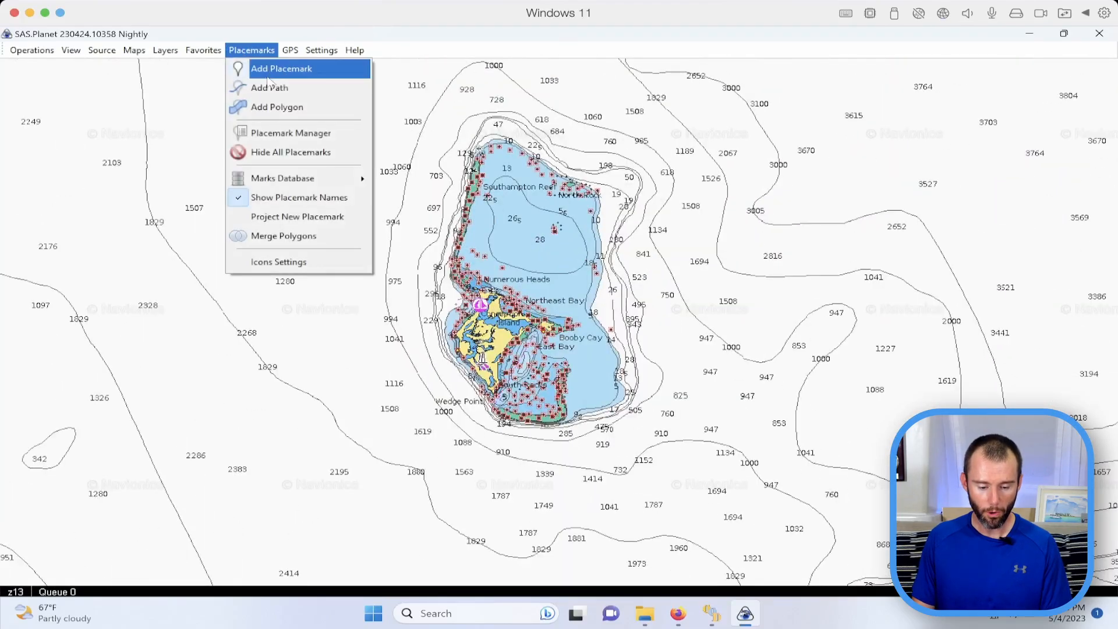
{"action": "left_click", "coordinate": [277, 105]}
{"action": "left_click", "coordinate": [480, 117]}
{"action": "left_click", "coordinate": [419, 255]}
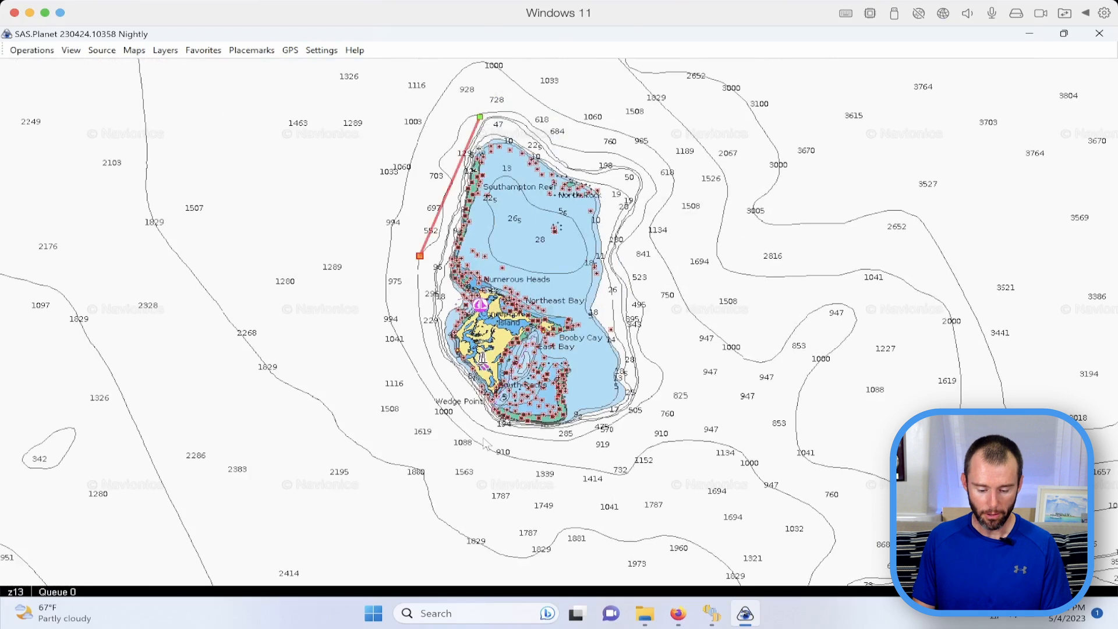
{"action": "left_click", "coordinate": [487, 440]}
{"action": "left_click", "coordinate": [638, 419]}
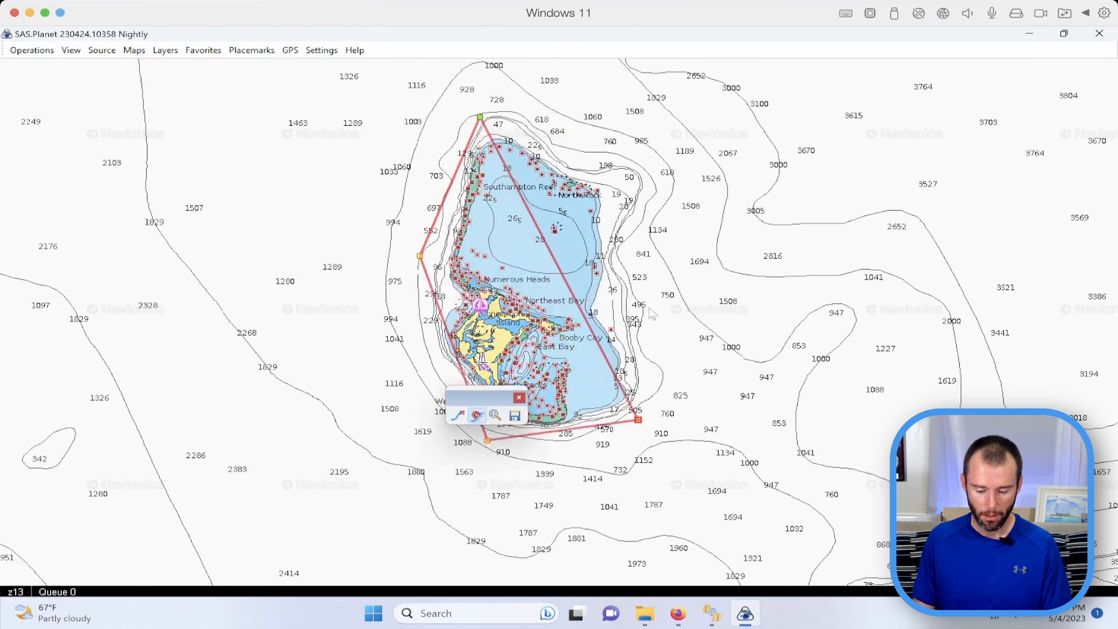
{"action": "left_click", "coordinate": [600, 191]}
{"action": "left_click_drag", "start_coordinate": [601, 192], "coordinate": [606, 181]}
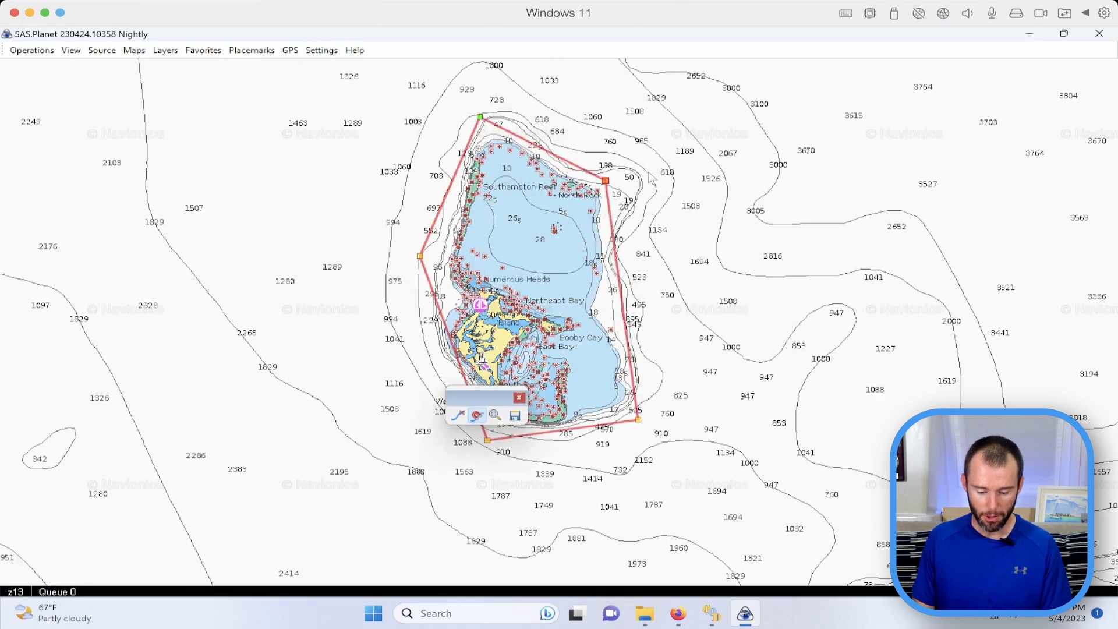
- Save the drawn polygon in New Category under the name Conception
{"action": "left_click", "coordinate": [515, 415]}
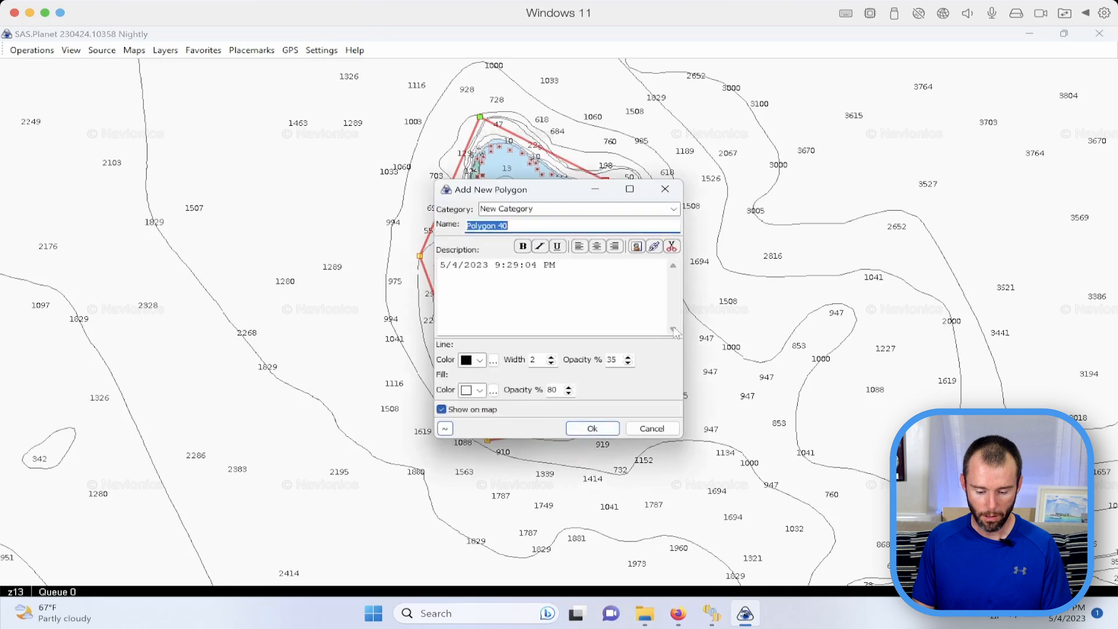
{"action": "type", "text": "Concepti"}
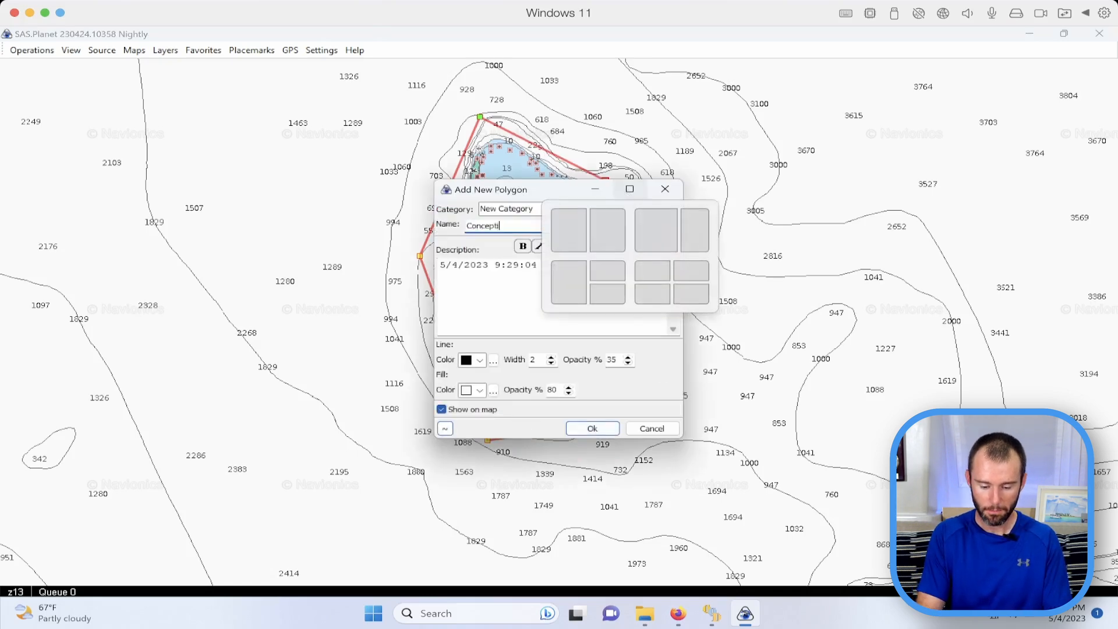
{"action": "type", "text": "on"}
{"action": "left_click", "coordinate": [600, 431]}
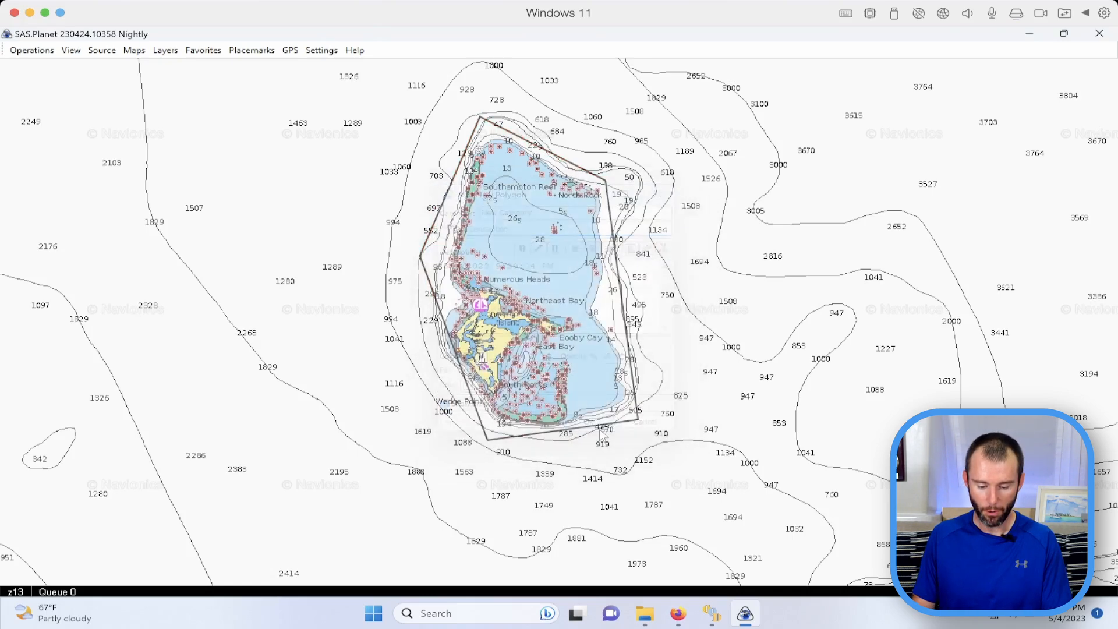
- Export the Conception polygon from the Placemark Manager to the Desktop Polygons folder as a Google KML file
{"action": "left_click", "coordinate": [252, 50]}
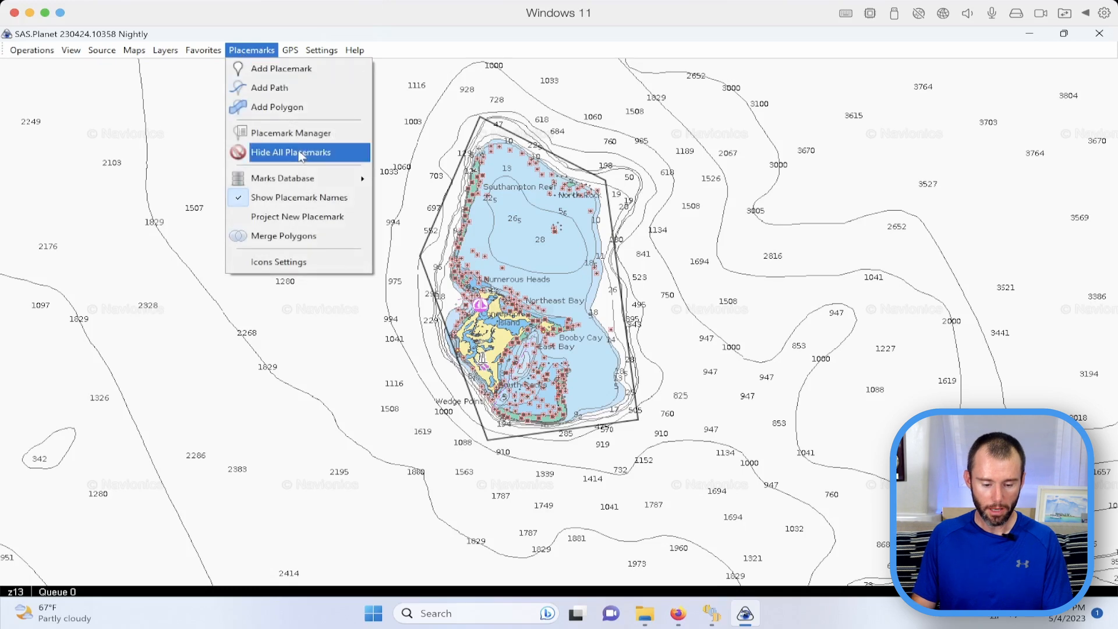
{"action": "left_click", "coordinate": [295, 133]}
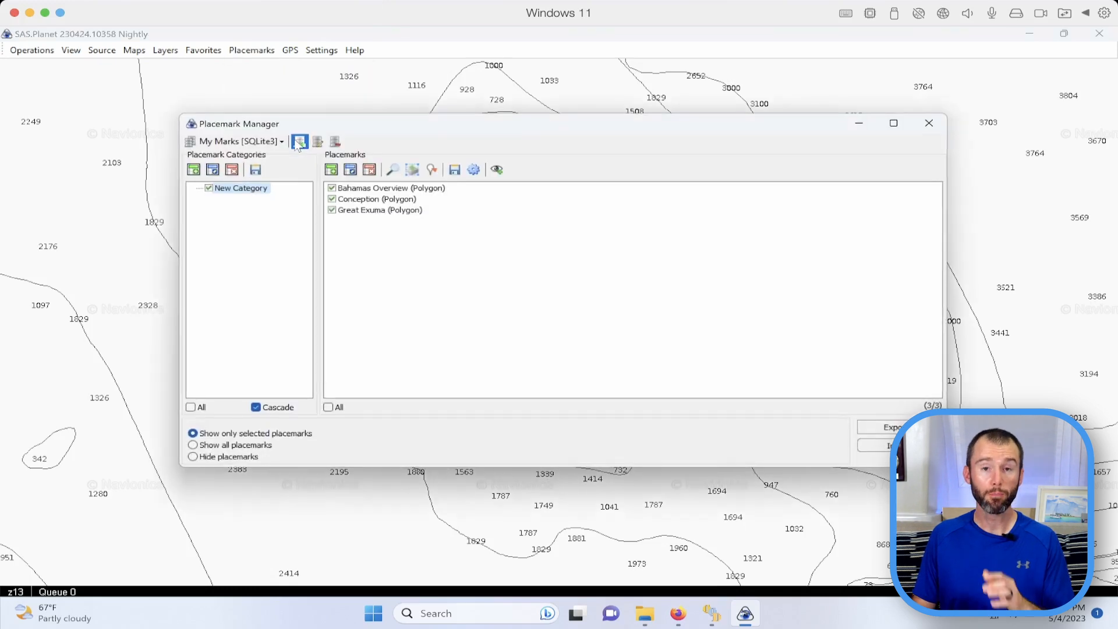
{"action": "left_click", "coordinate": [378, 201]}
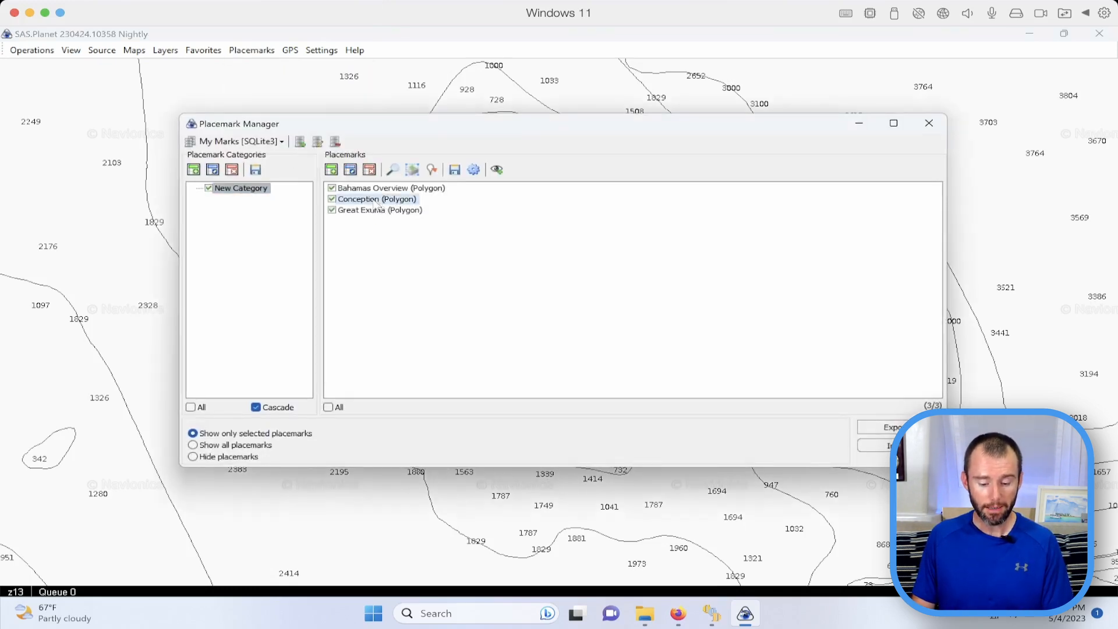
{"action": "left_click", "coordinate": [455, 170]}
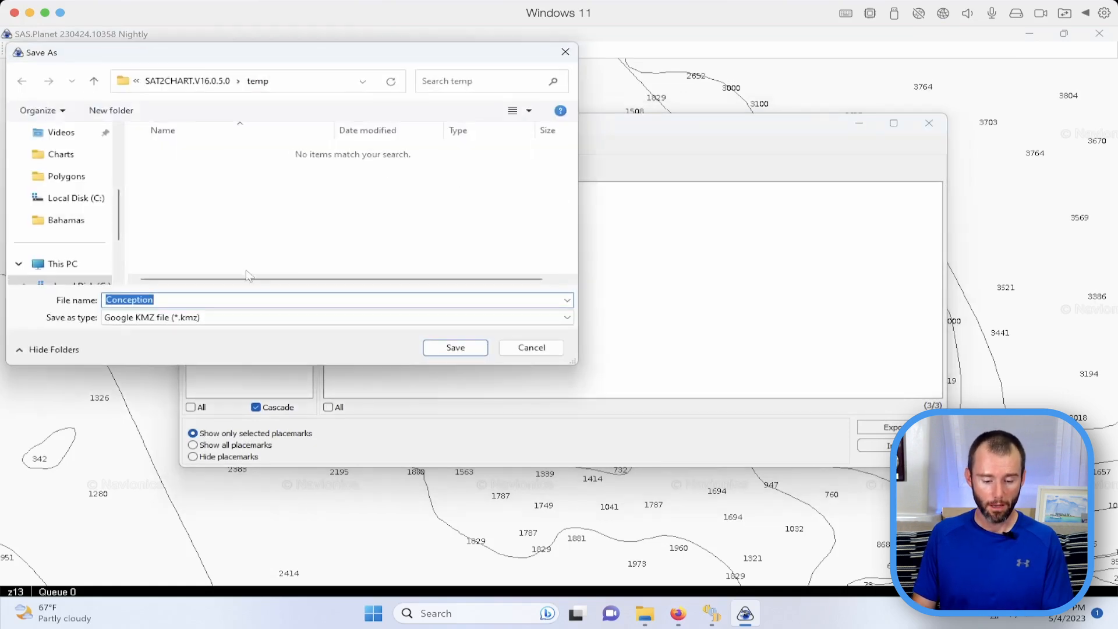
{"action": "left_click", "coordinate": [66, 176]}
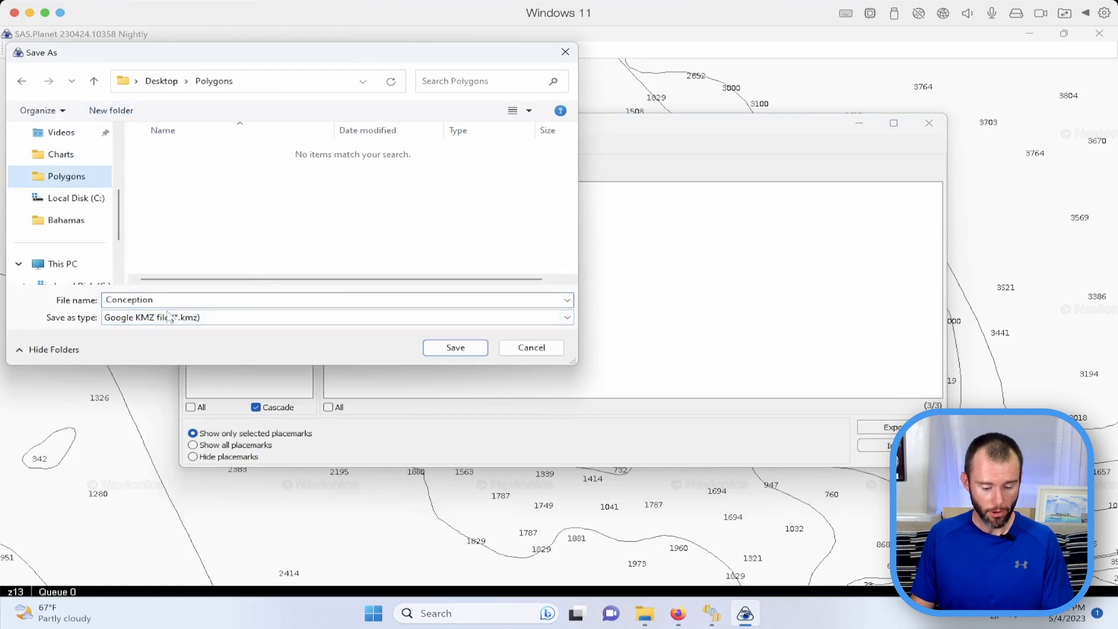
{"action": "left_click", "coordinate": [166, 317]}
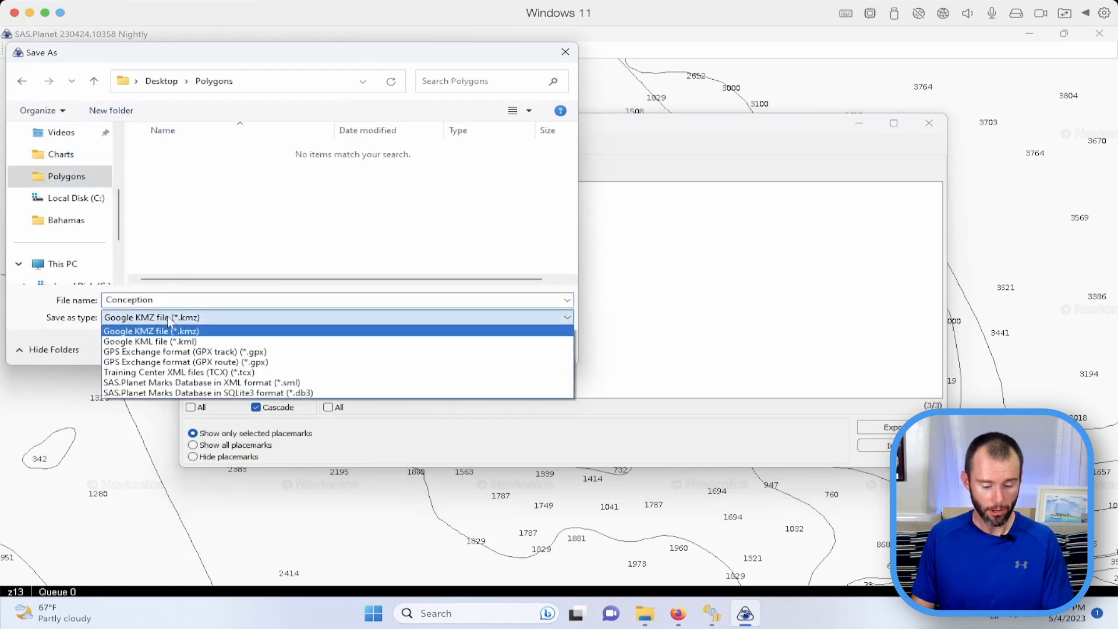
{"action": "left_click", "coordinate": [205, 342]}
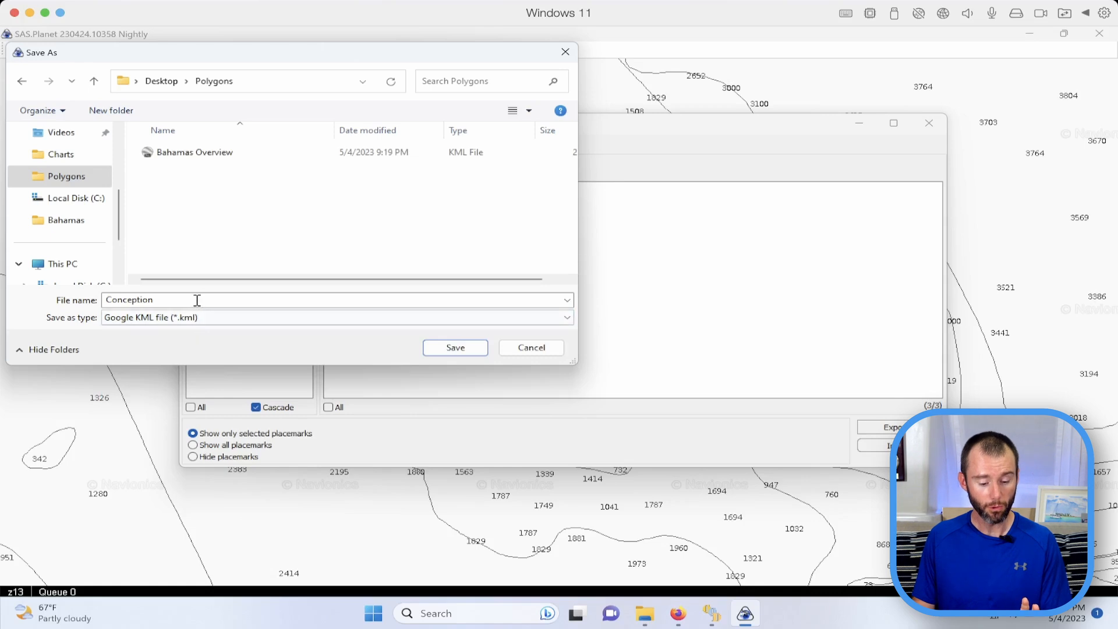
{"action": "left_click", "coordinate": [480, 350]}
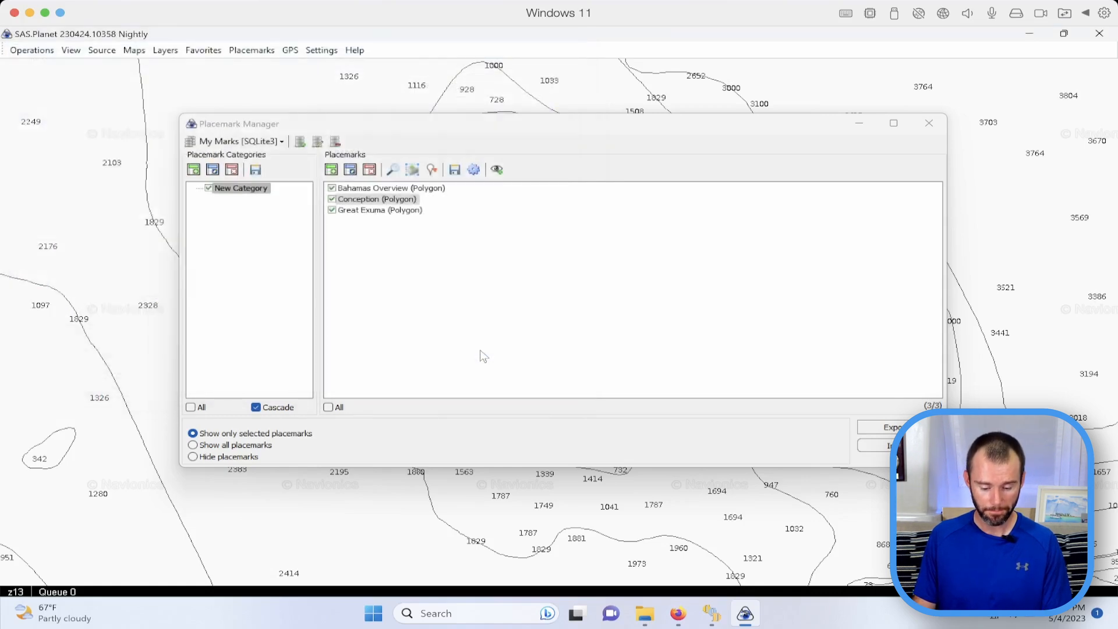
- Export the Great Exuma polygon as a Google KML file to the same Polygons folder
{"action": "left_click", "coordinate": [368, 211]}
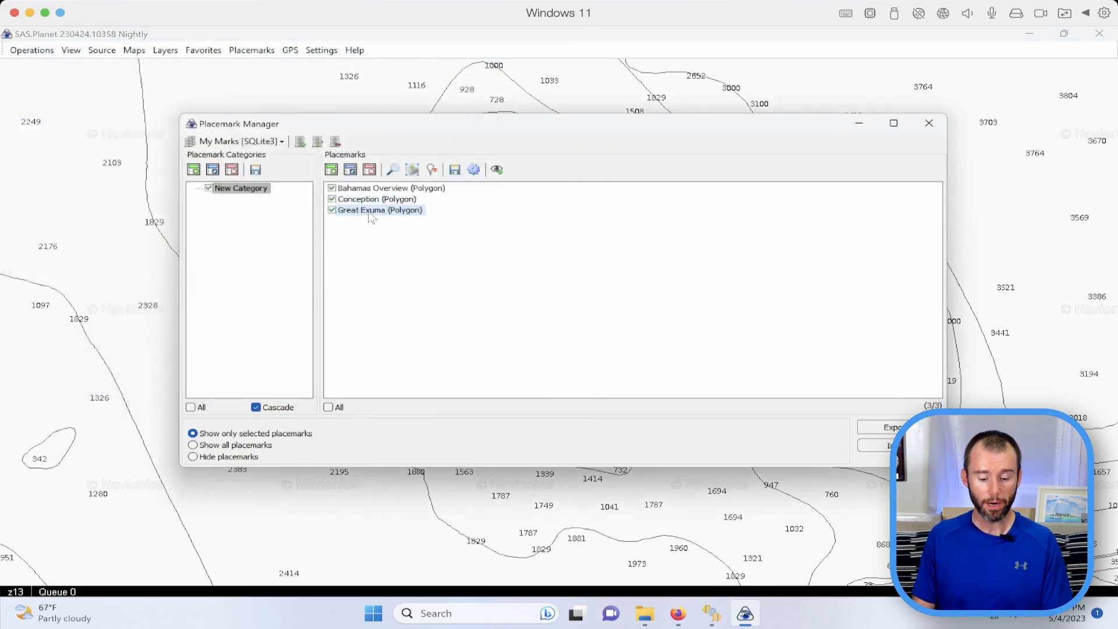
{"action": "left_click", "coordinate": [456, 171]}
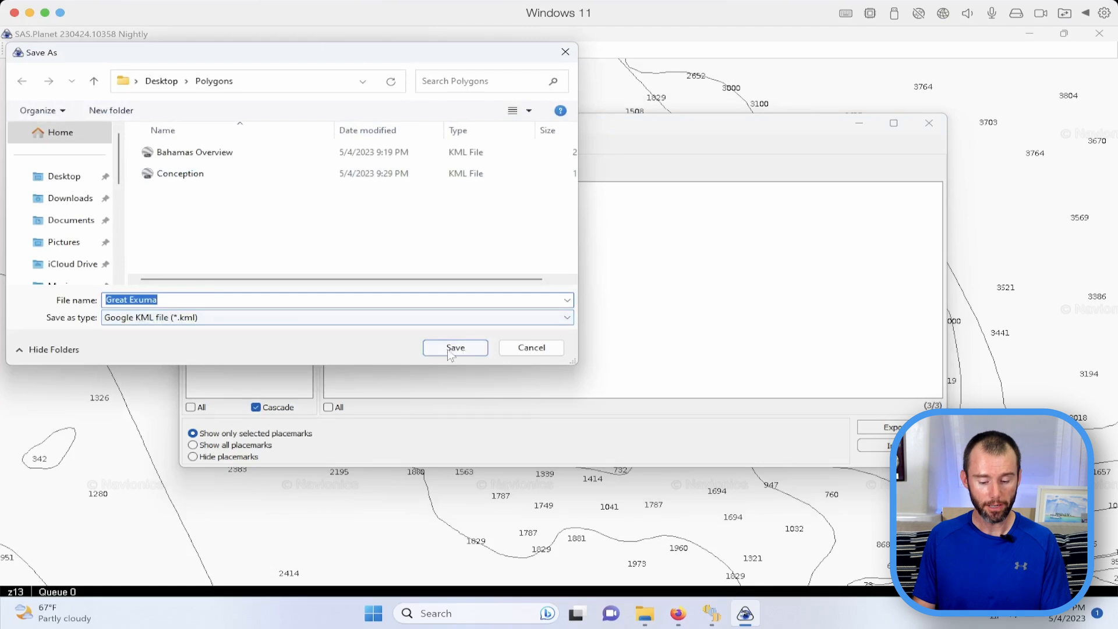
{"action": "left_click", "coordinate": [472, 352]}
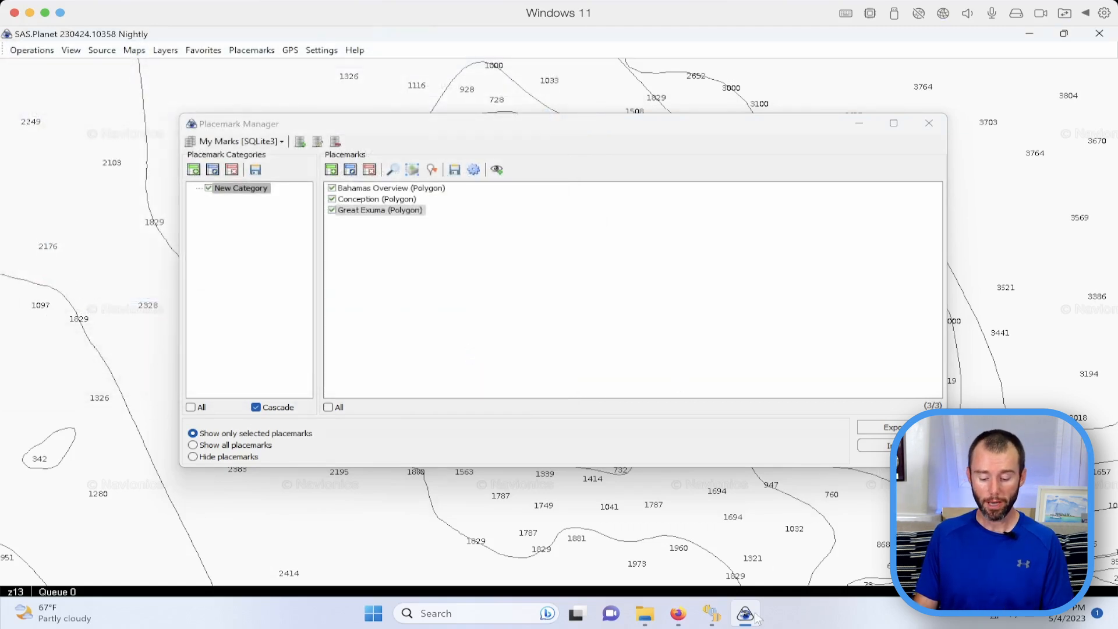
- Switch to Sat2Chart and select the Conception and Great Exuma KML polygons from the Polygons folder for chart creation
{"action": "mouse_move", "coordinate": [712, 615]}
{"action": "left_click", "coordinate": [698, 561]}
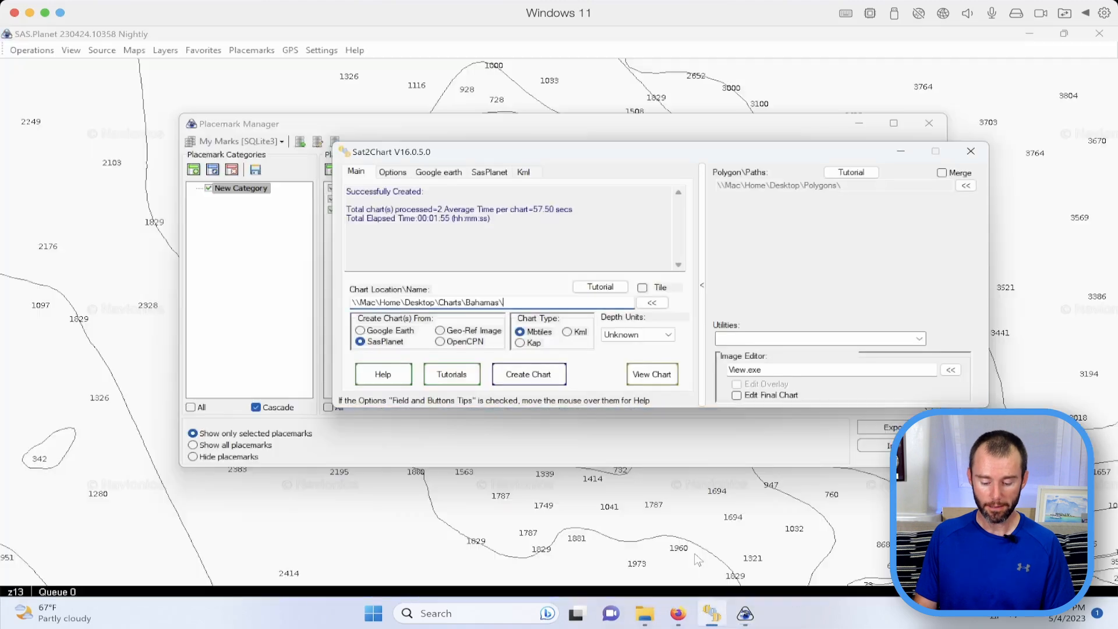
{"action": "left_click", "coordinate": [965, 185]}
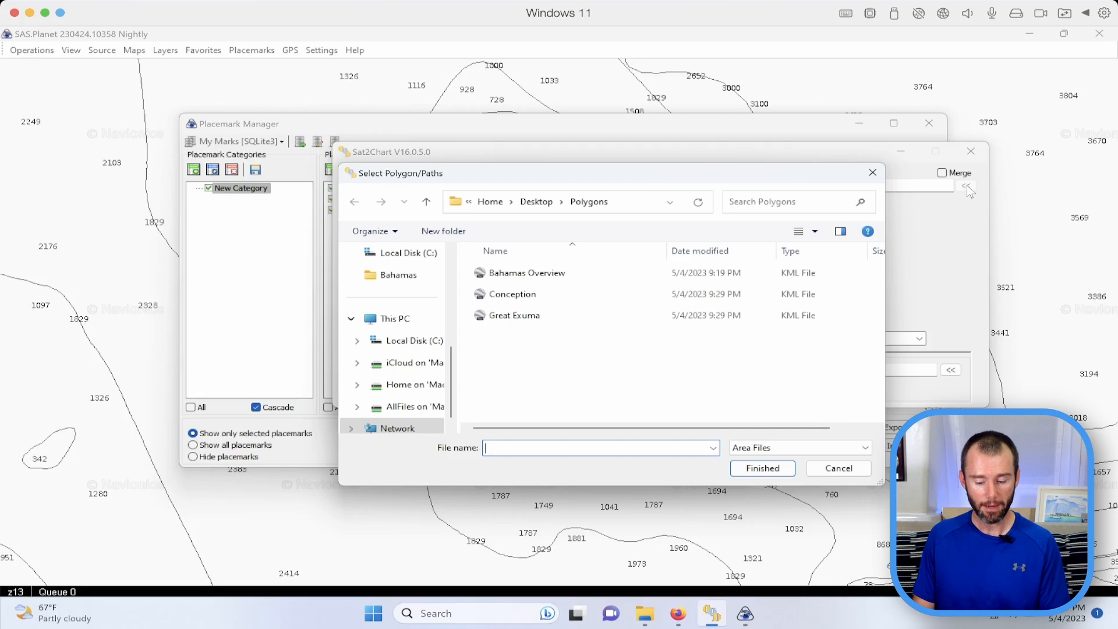
{"action": "left_click", "coordinate": [512, 295]}
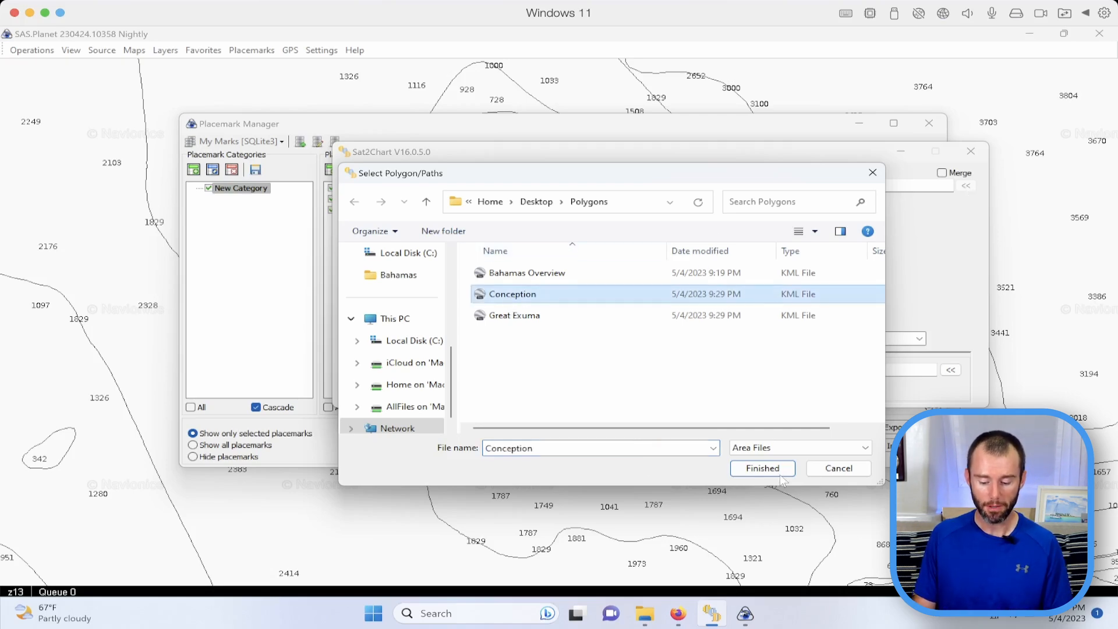
{"action": "left_click", "coordinate": [763, 468]}
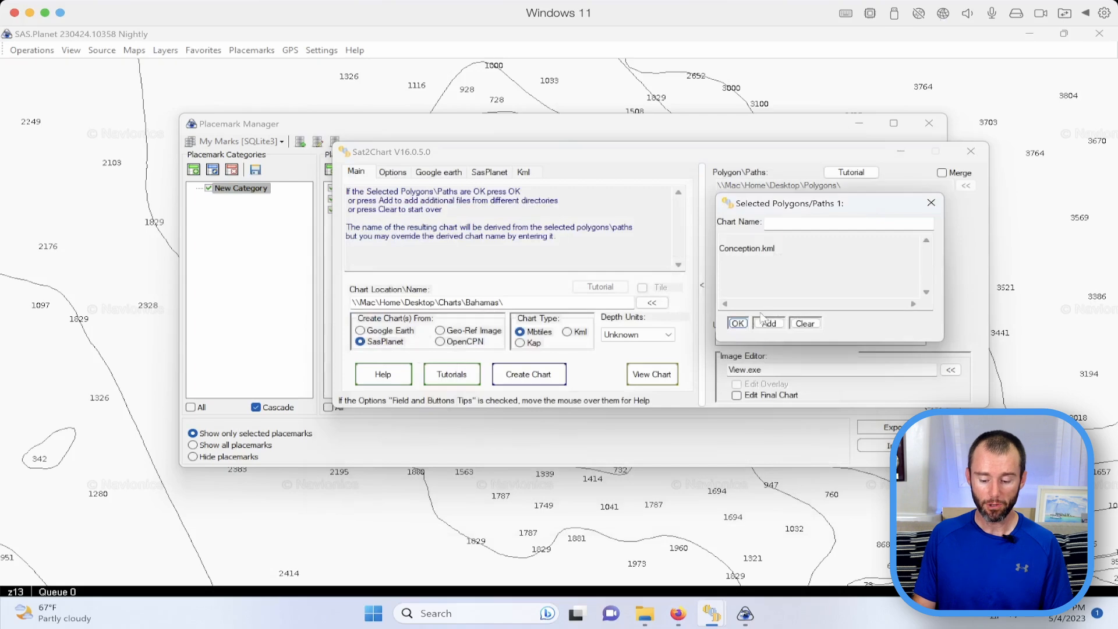
{"action": "left_click", "coordinate": [769, 325]}
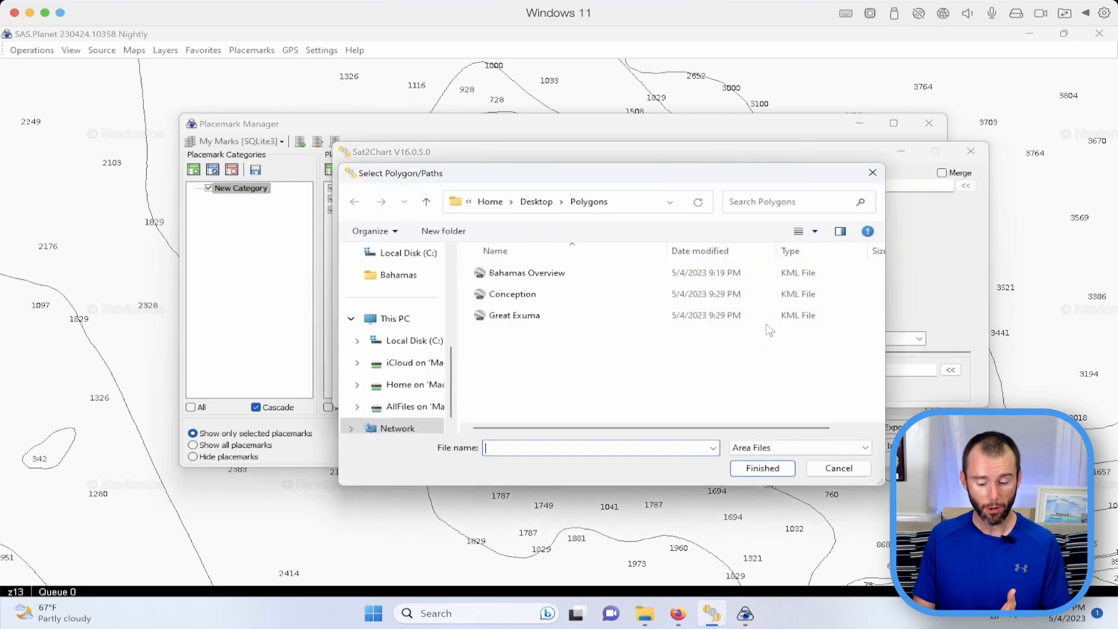
{"action": "left_click", "coordinate": [542, 319]}
{"action": "left_click", "coordinate": [773, 468]}
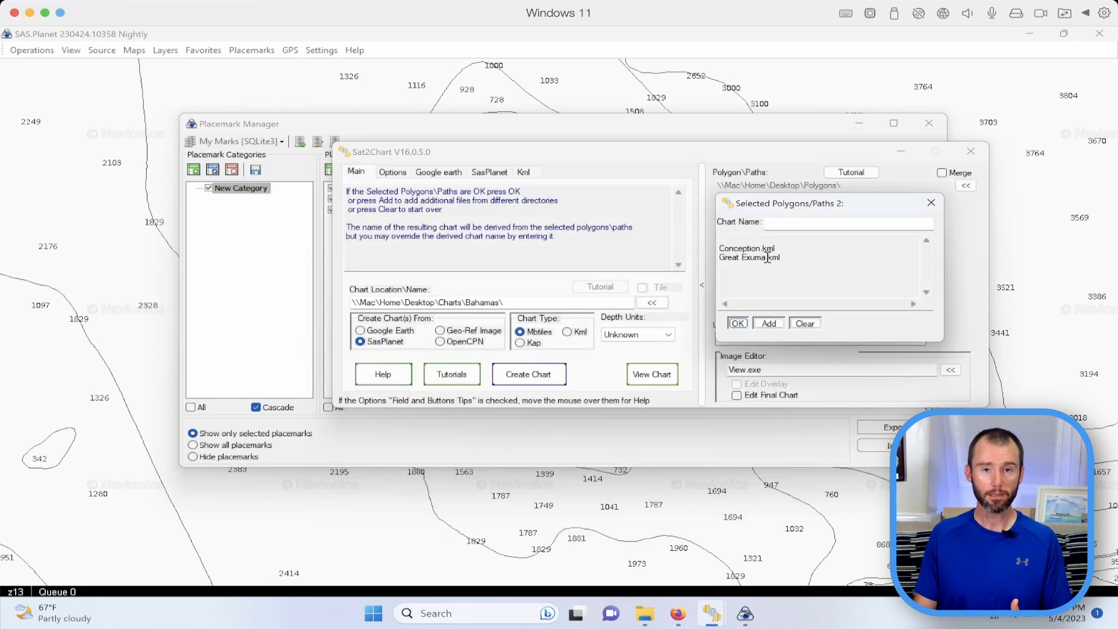
{"action": "left_click", "coordinate": [739, 324]}
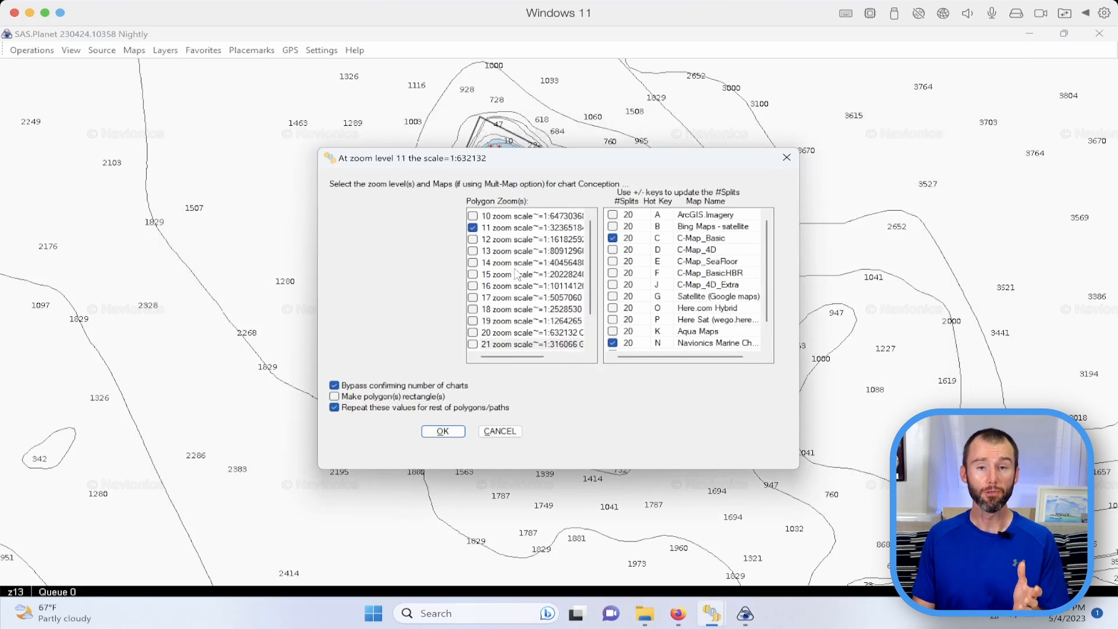
- Create the charts at zoom levels 14 and 17 only, using ArcGIS.Imagery and Aqua Maps instead of C-Map_Basic and Navionics
{"action": "left_click", "coordinate": [473, 228]}
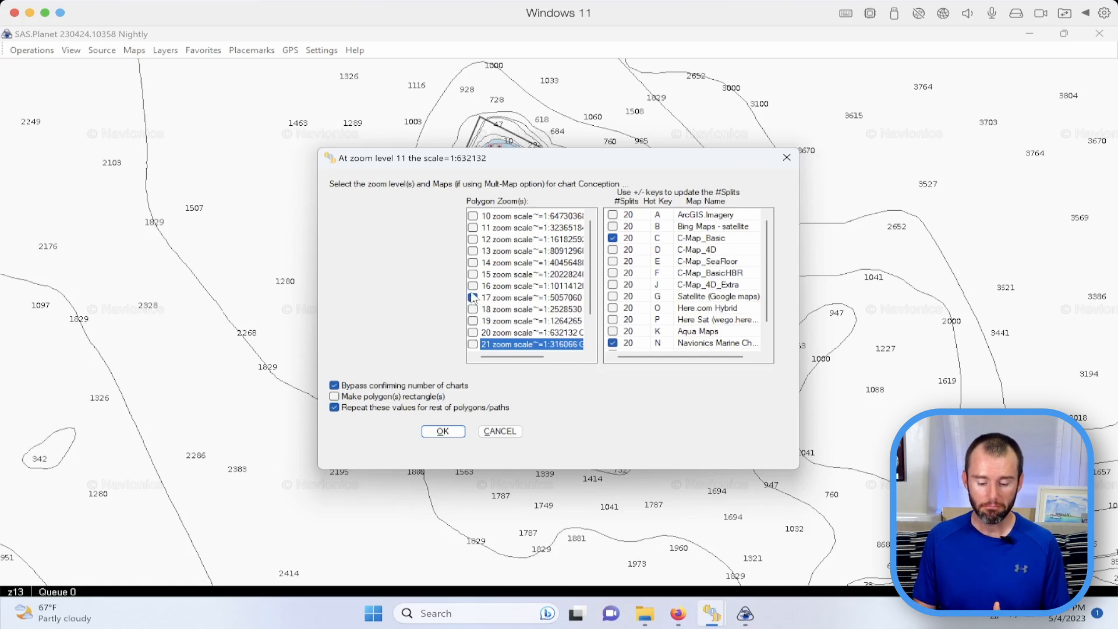
{"action": "left_click", "coordinate": [473, 298]}
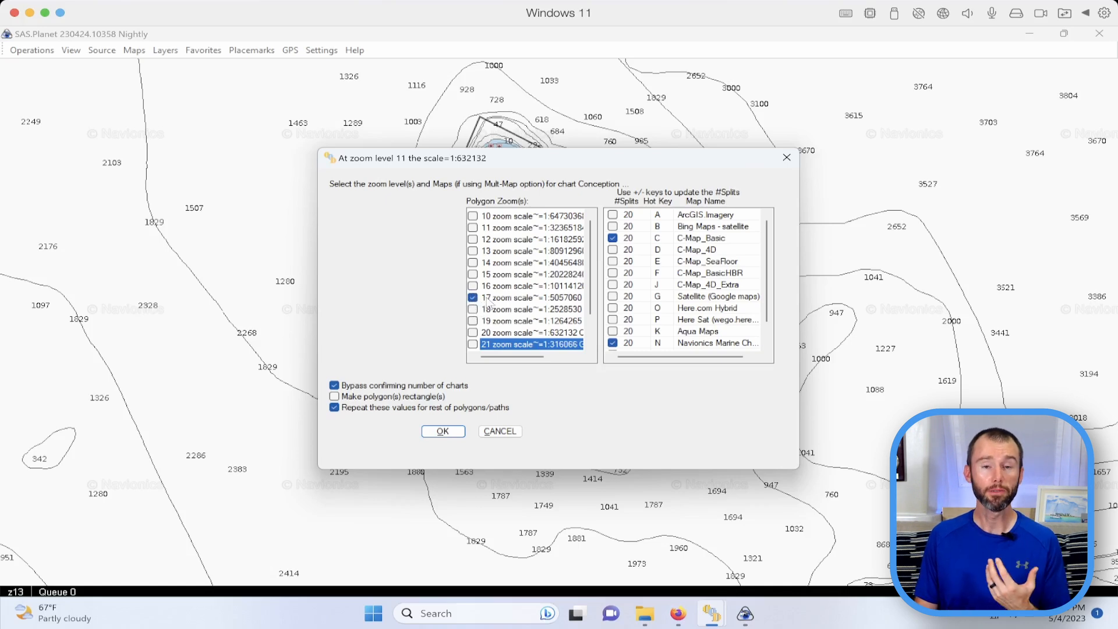
{"action": "left_click", "coordinate": [502, 265]}
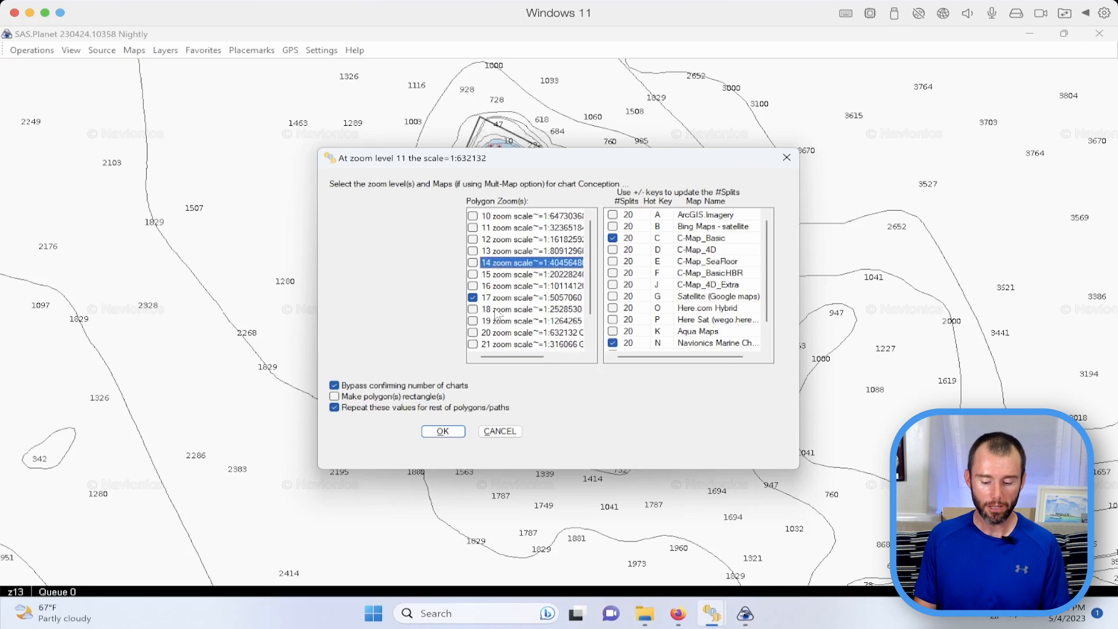
{"action": "left_click", "coordinate": [613, 237]}
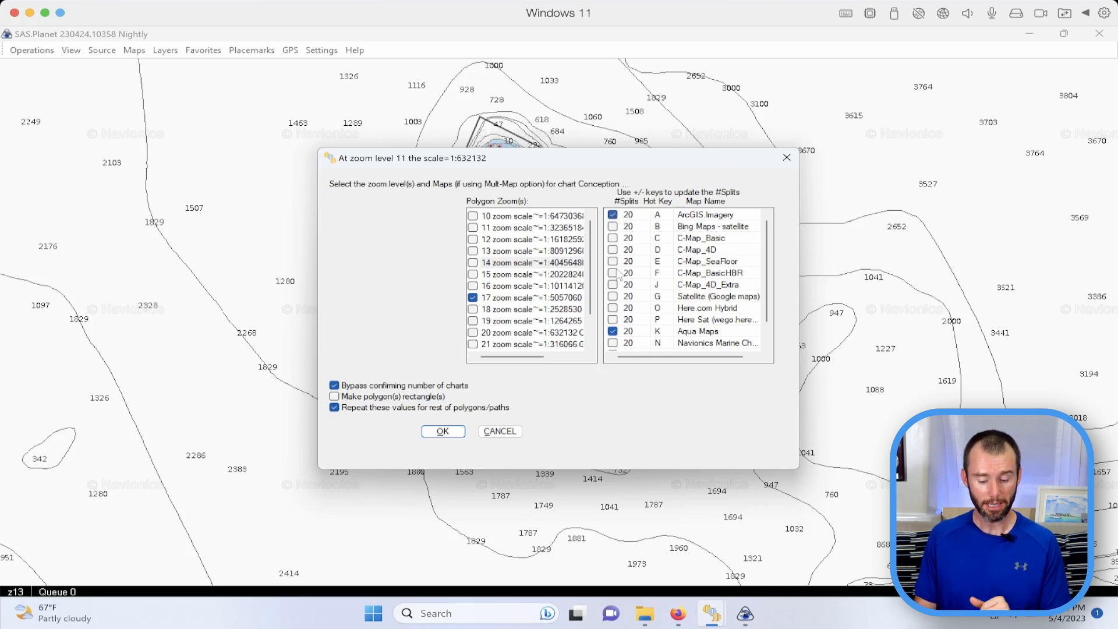
{"action": "left_click", "coordinate": [474, 265]}
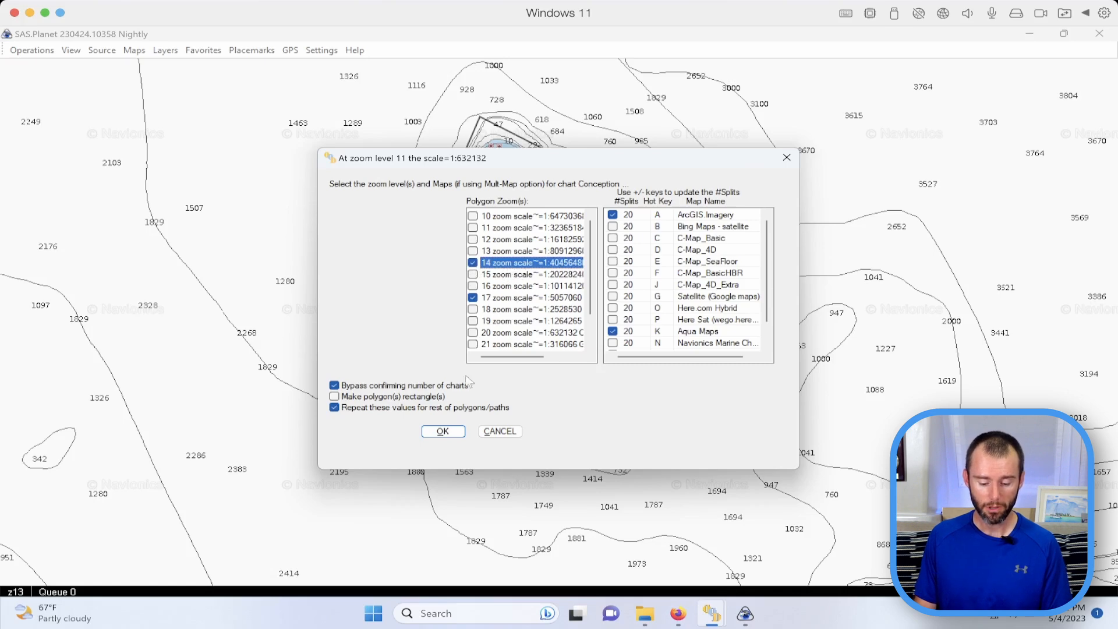
{"action": "left_click", "coordinate": [443, 432]}
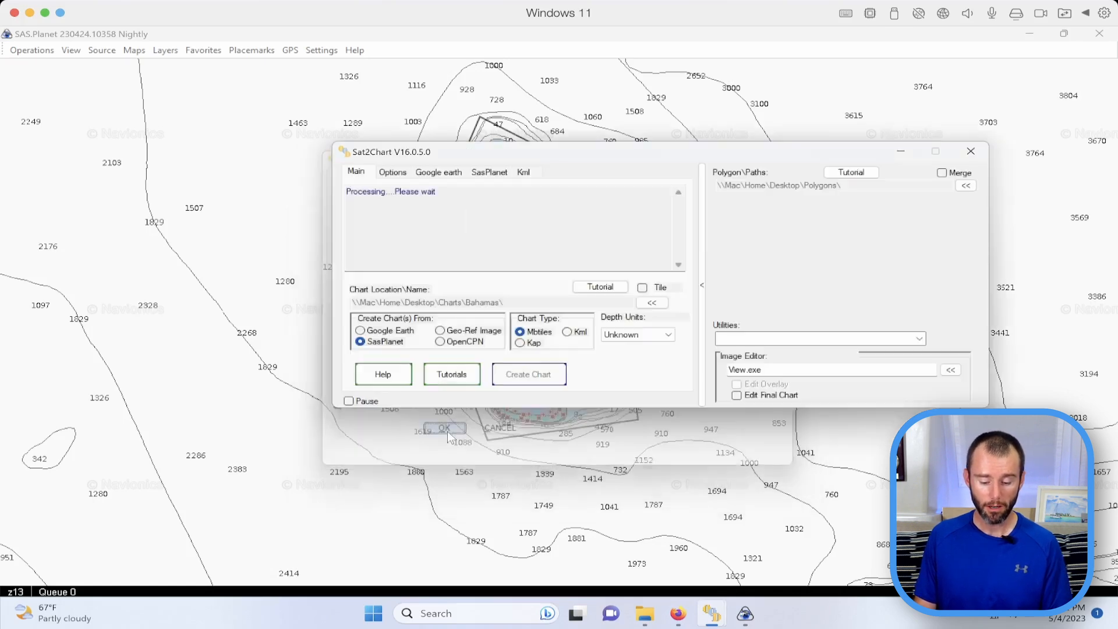
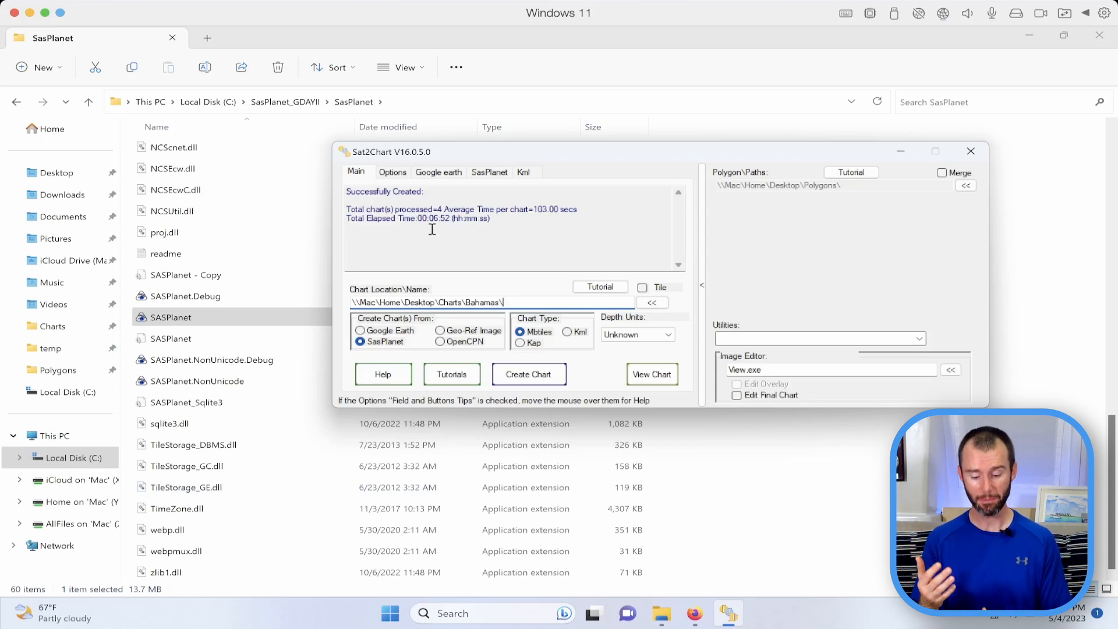
- Switch to File Explorer and open the Bahamas folder inside the Desktop Charts folder to review the generated Mbtiles files
{"action": "mouse_move", "coordinate": [670, 616]}
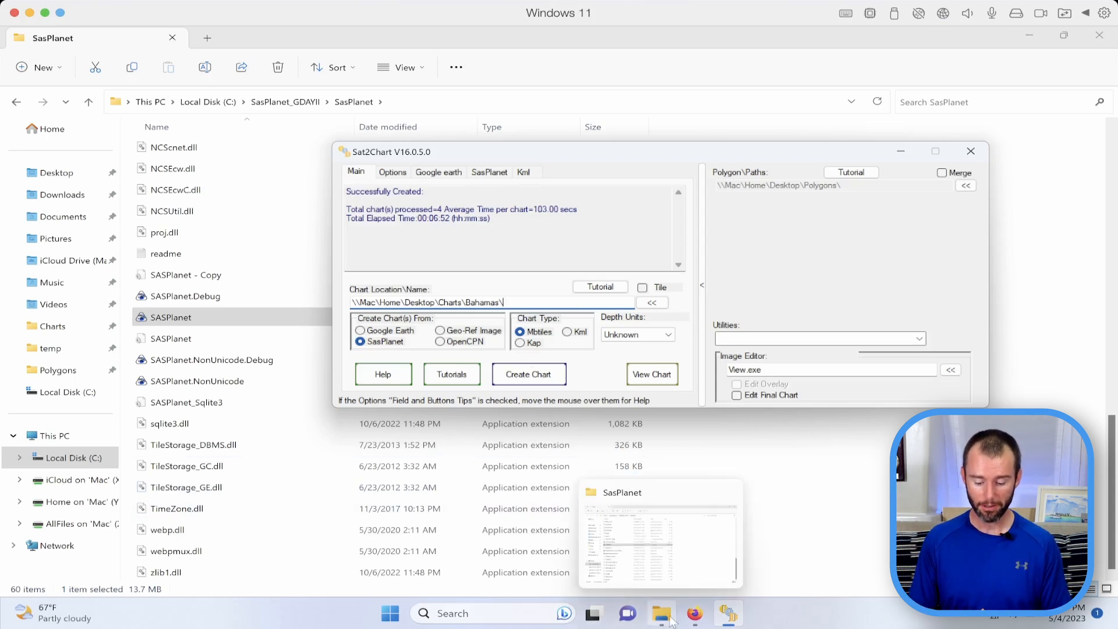
{"action": "left_click", "coordinate": [657, 562]}
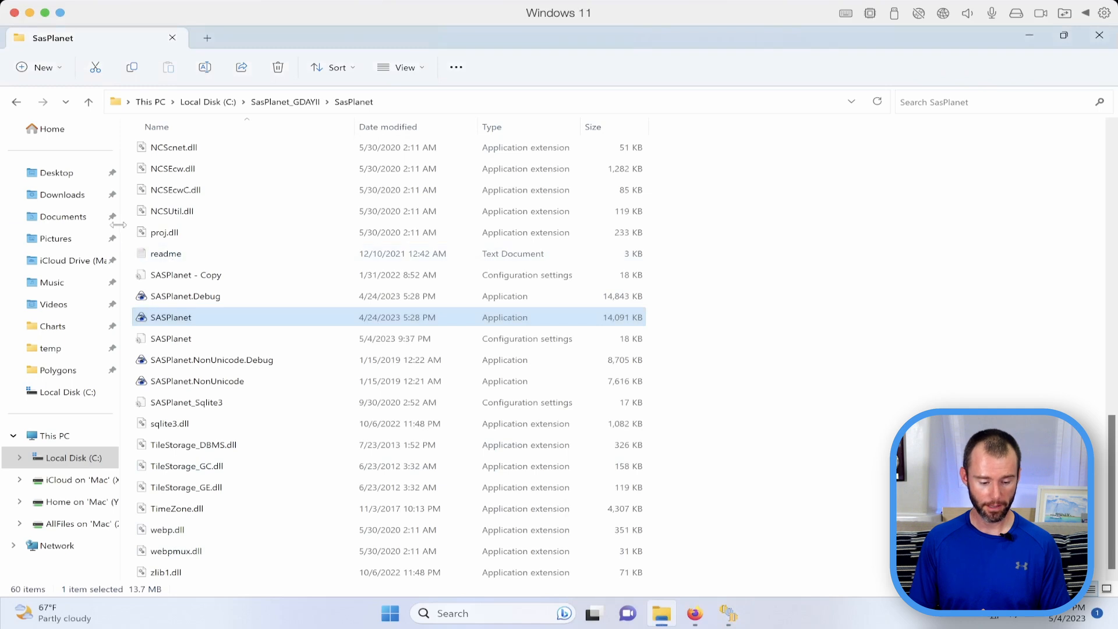
{"action": "left_click", "coordinate": [74, 182]}
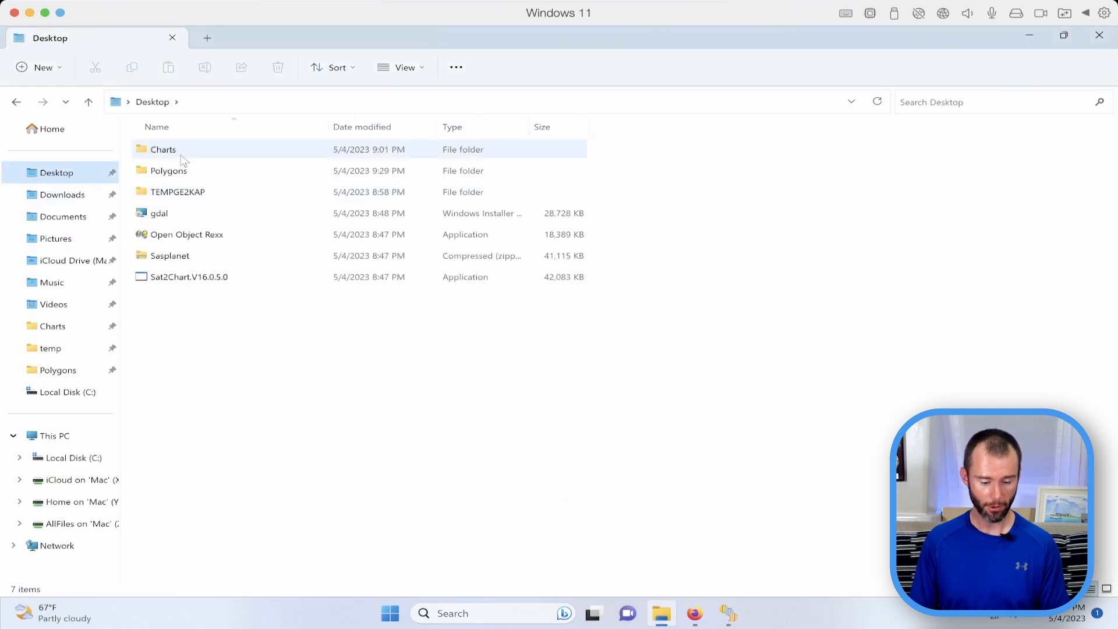
{"action": "double_click", "coordinate": [179, 153]}
{"action": "double_click", "coordinate": [187, 153]}
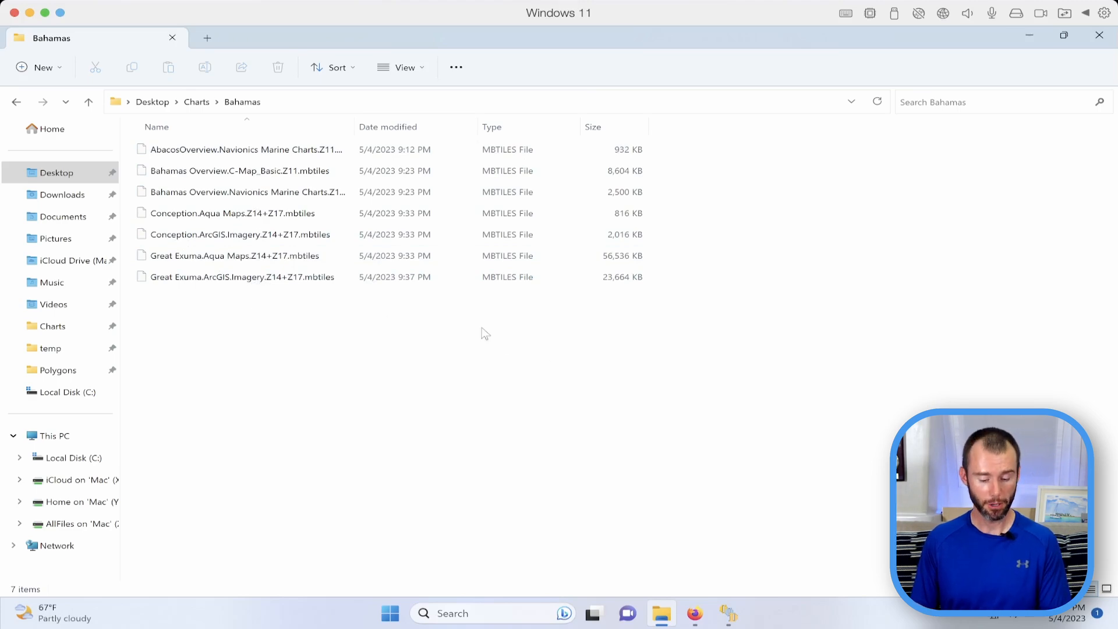
- Switch to OpenCPN and apply a chart scan and database update for the Bahamas chart directory
{"action": "key", "text": "super+Tab"}
{"action": "key", "text": "super+Tab"}
{"action": "key", "text": "super+shift+Tab"}
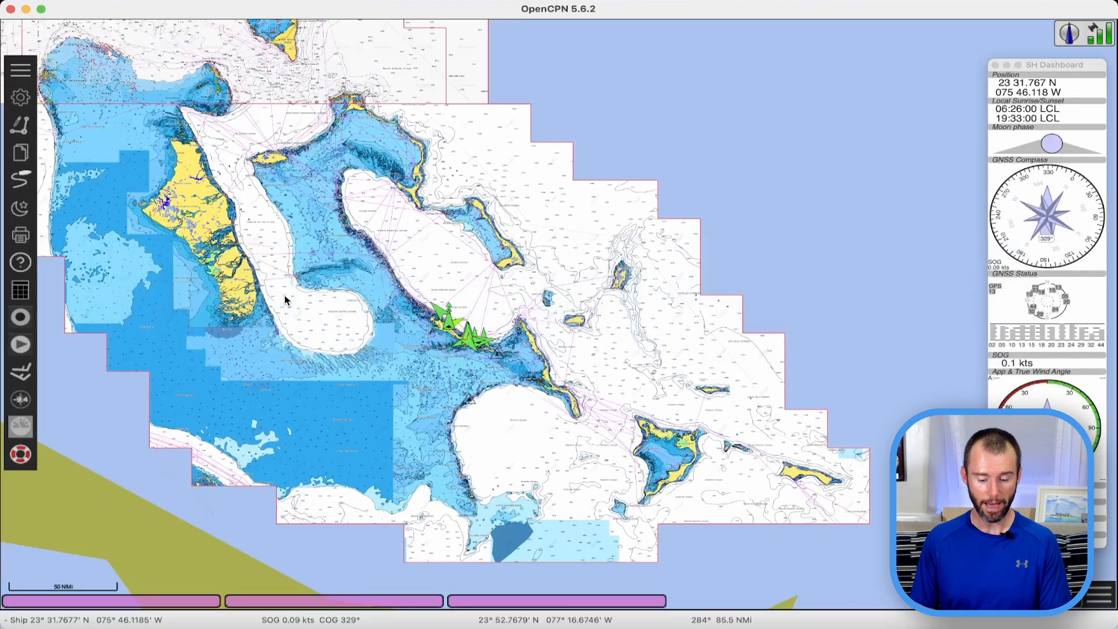
{"action": "left_click", "coordinate": [21, 105]}
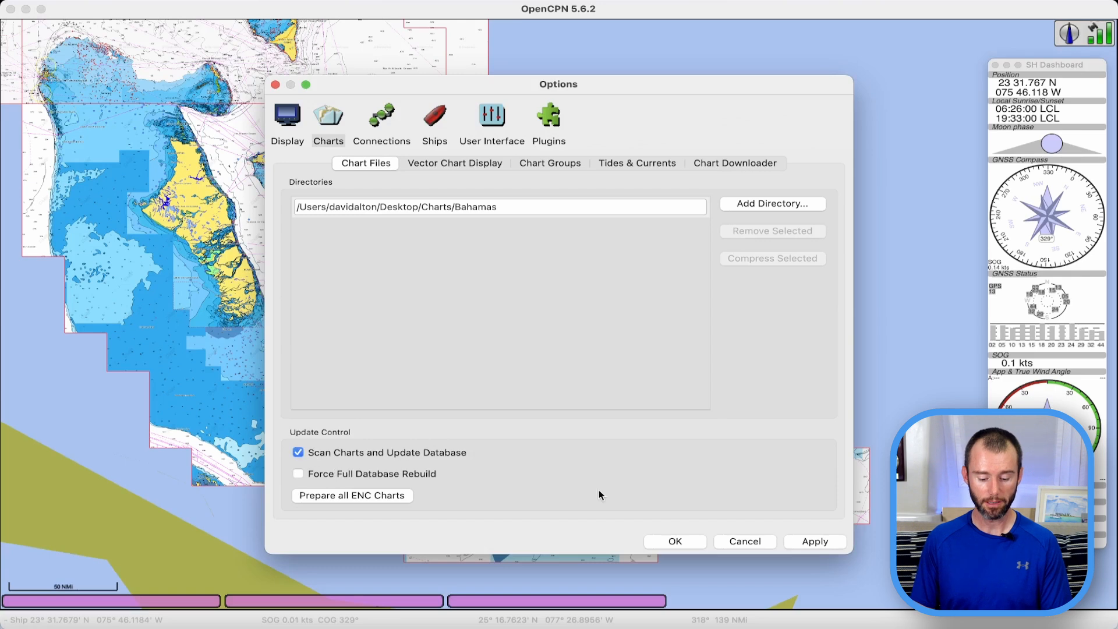
{"action": "left_click", "coordinate": [813, 545]}
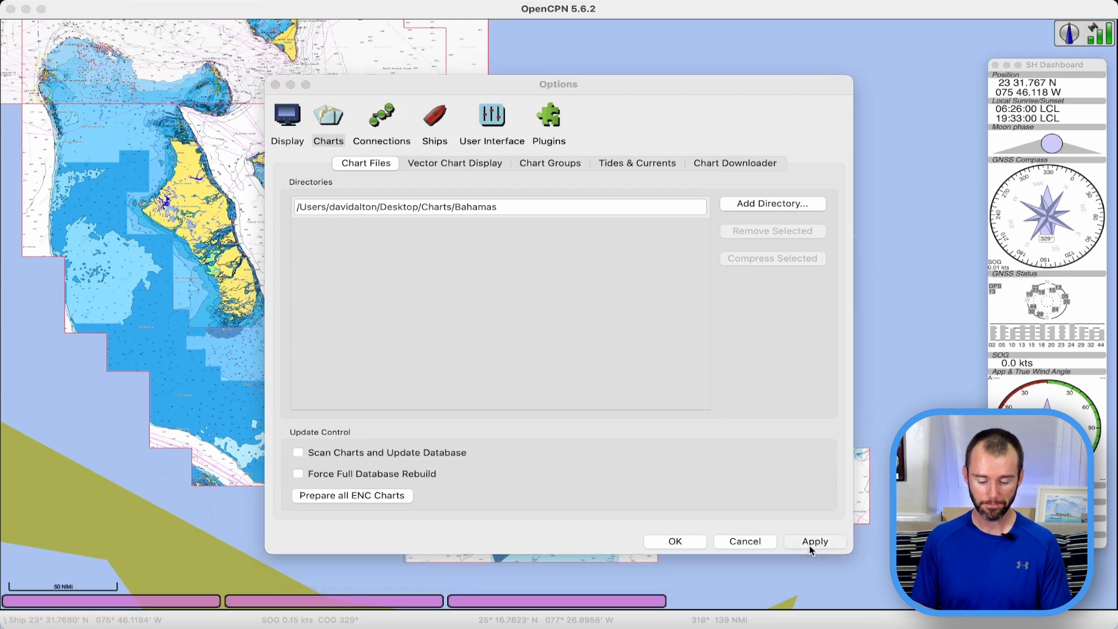
{"action": "left_click", "coordinate": [693, 546]}
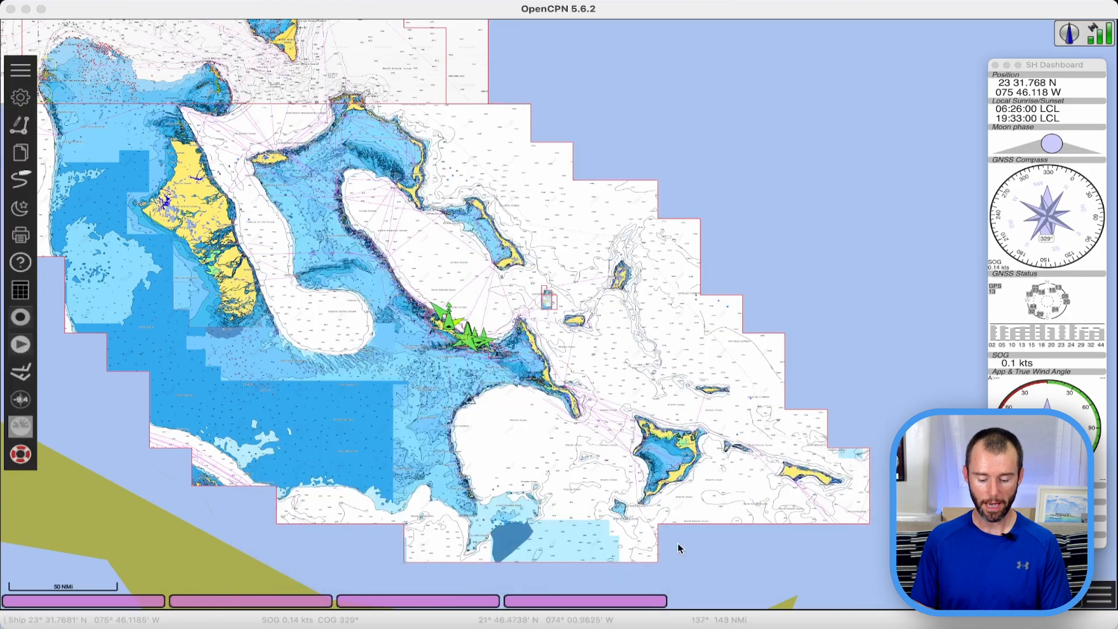
- Examine the detailed Great Exuma chart around George Town, Elizabeth Harbour and Stocking Island
{"action": "scroll", "coordinate": [447, 343], "scroll_direction": "up", "scroll_amount": 2}
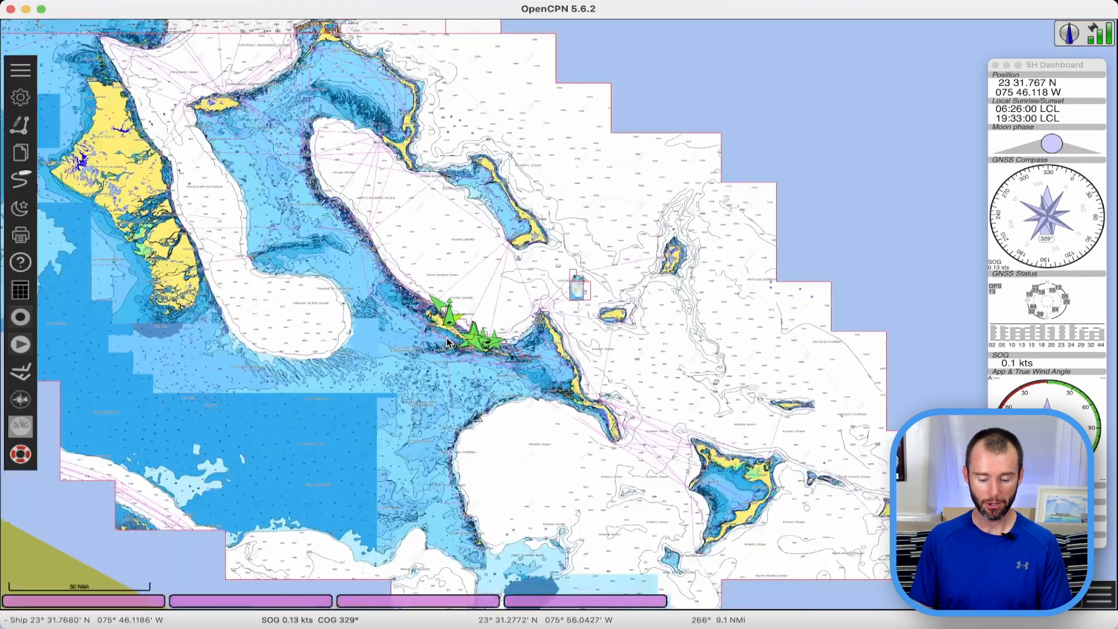
{"action": "scroll", "coordinate": [447, 342], "scroll_direction": "up", "scroll_amount": 5}
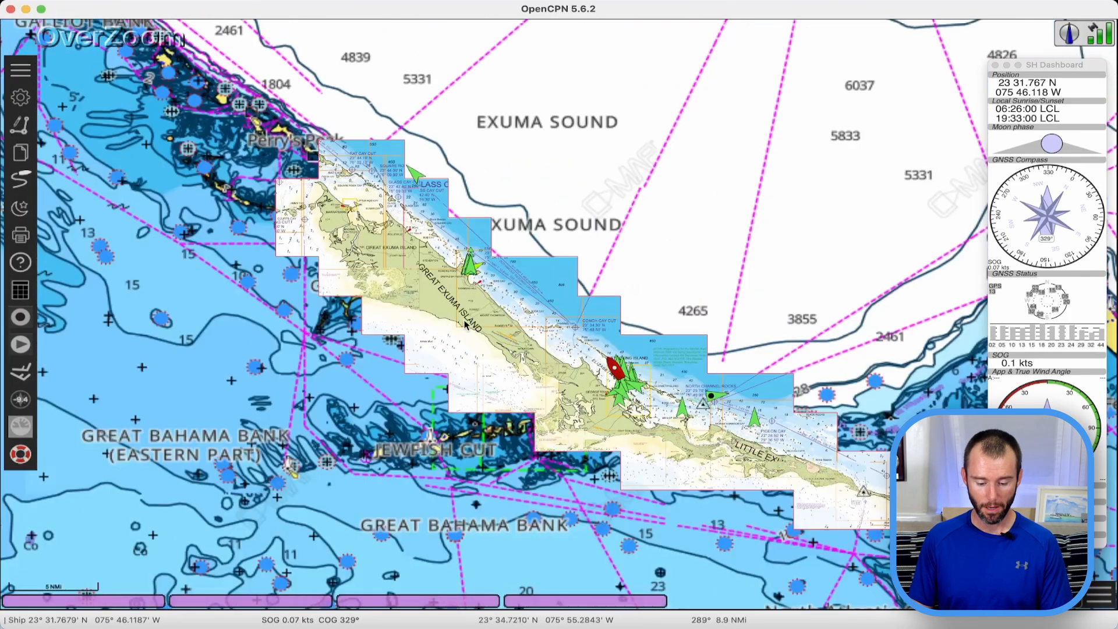
{"action": "scroll", "coordinate": [486, 338], "scroll_direction": "up", "scroll_amount": 1}
{"action": "scroll", "coordinate": [530, 364], "scroll_direction": "up", "scroll_amount": 1}
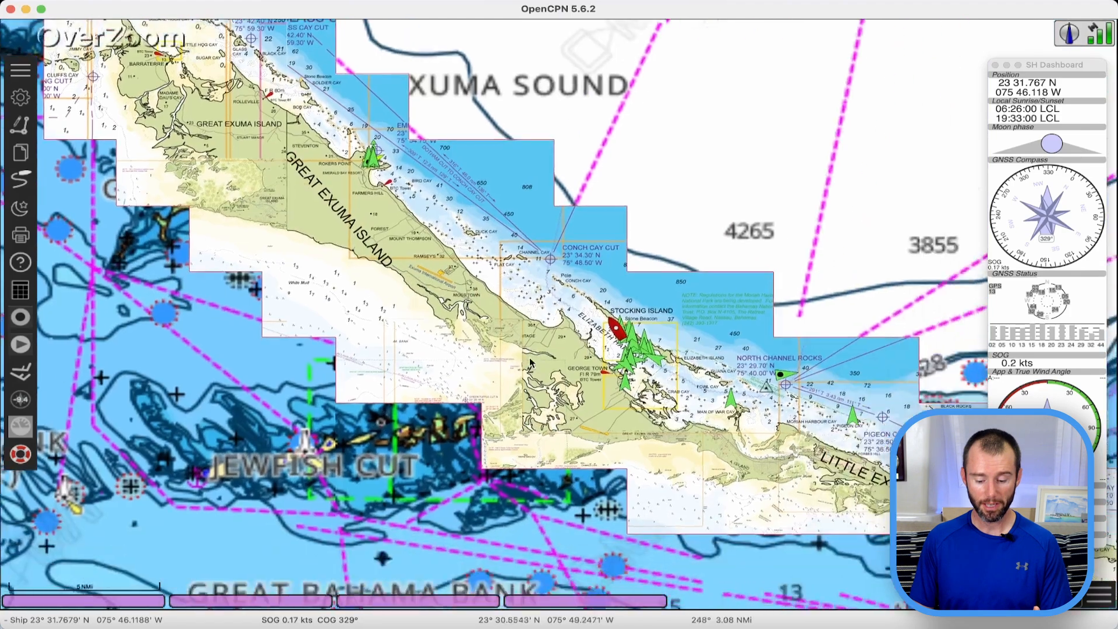
{"action": "scroll", "coordinate": [509, 329], "scroll_direction": "up", "scroll_amount": 2}
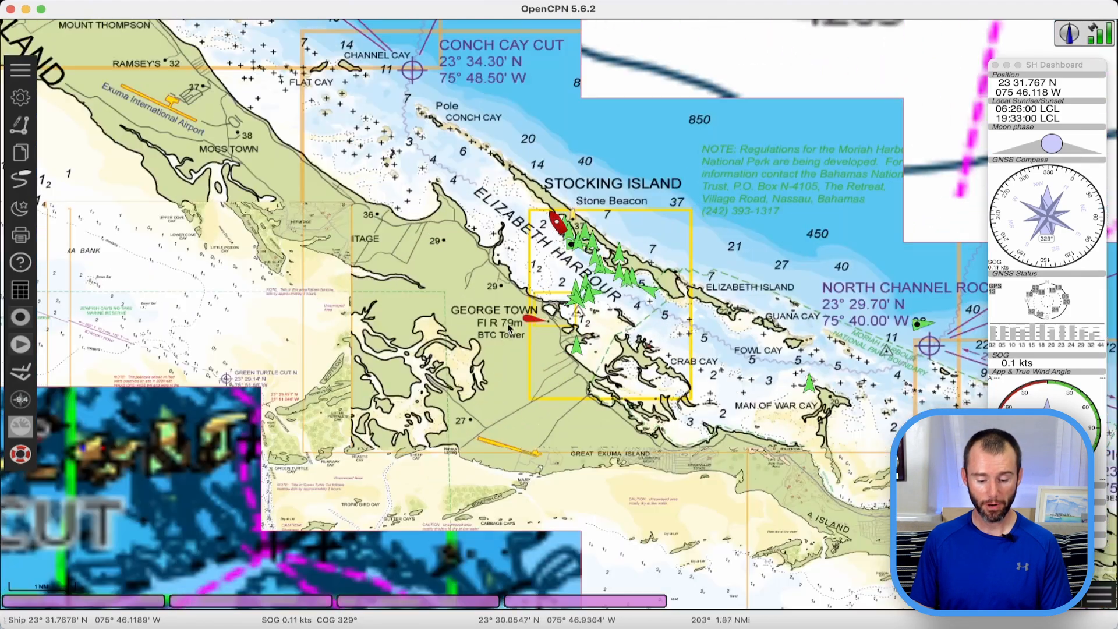
{"action": "scroll", "coordinate": [508, 323], "scroll_direction": "up", "scroll_amount": 3}
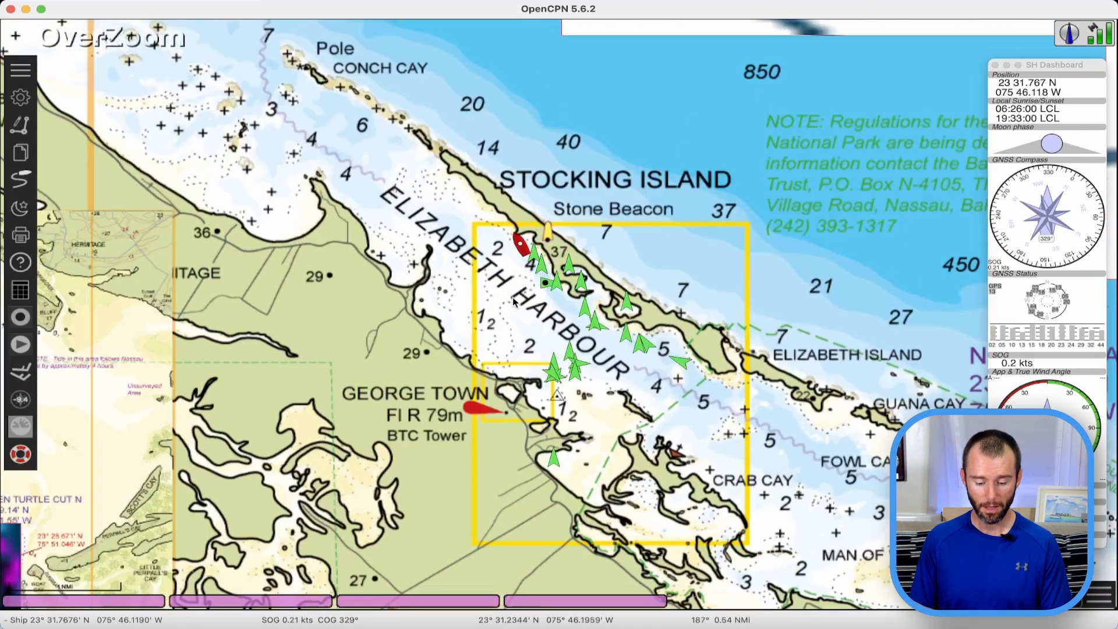
- Examine the detailed Conception Island chart, comparing the level of detail around the West Bay anchorage
{"action": "scroll", "coordinate": [514, 301], "scroll_direction": "down", "scroll_amount": 5}
{"action": "scroll", "coordinate": [620, 326], "scroll_direction": "up", "scroll_amount": 1}
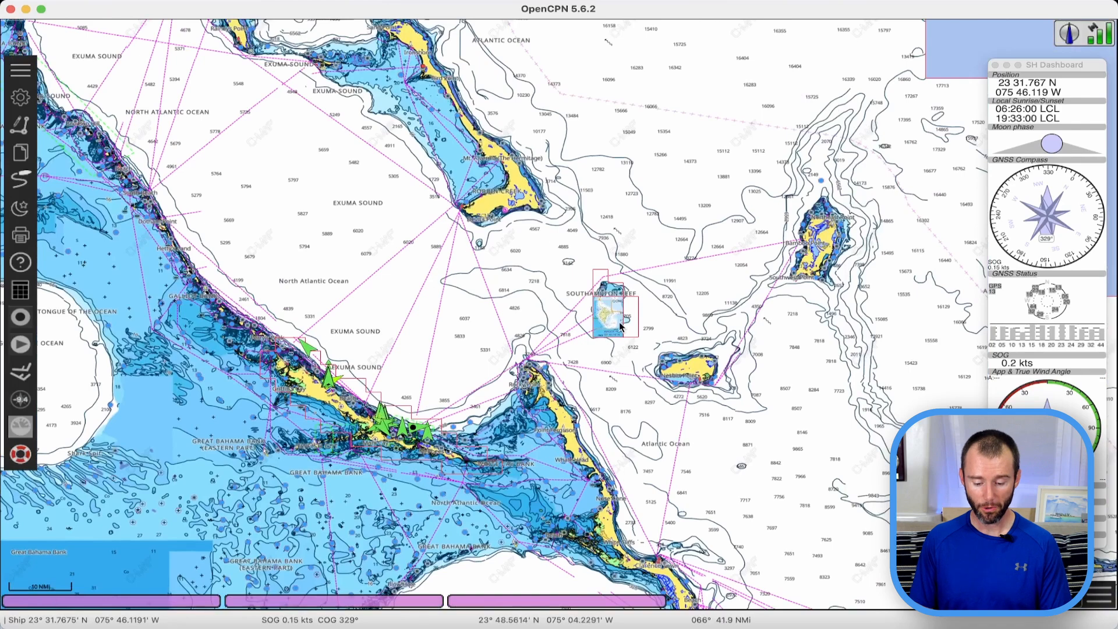
{"action": "scroll", "coordinate": [621, 326], "scroll_direction": "up", "scroll_amount": 5}
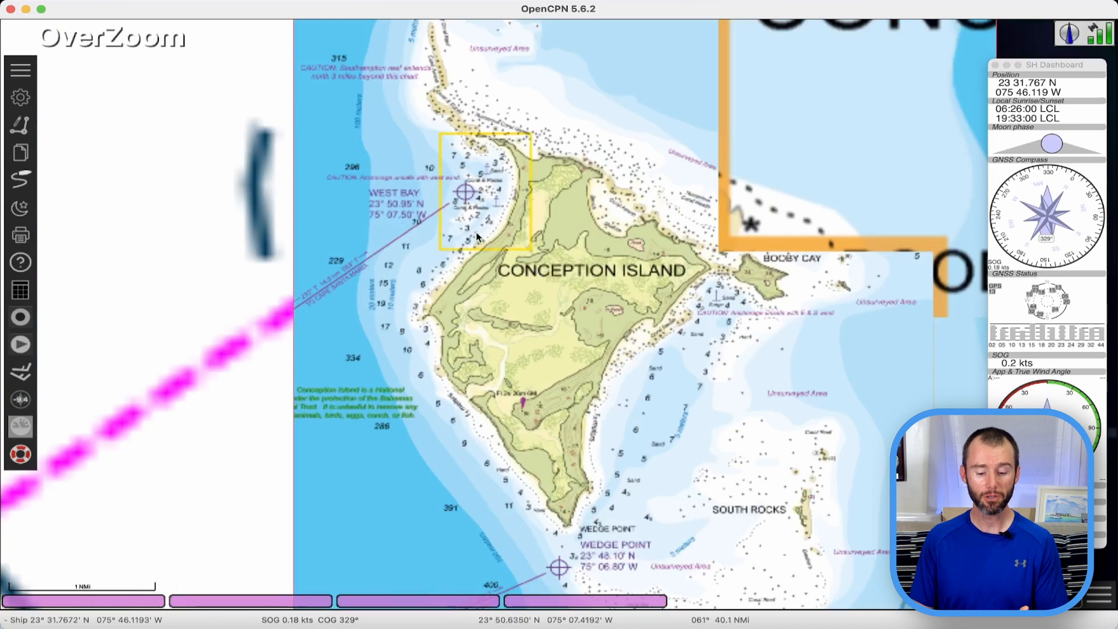
{"action": "scroll", "coordinate": [476, 236], "scroll_direction": "up", "scroll_amount": 5}
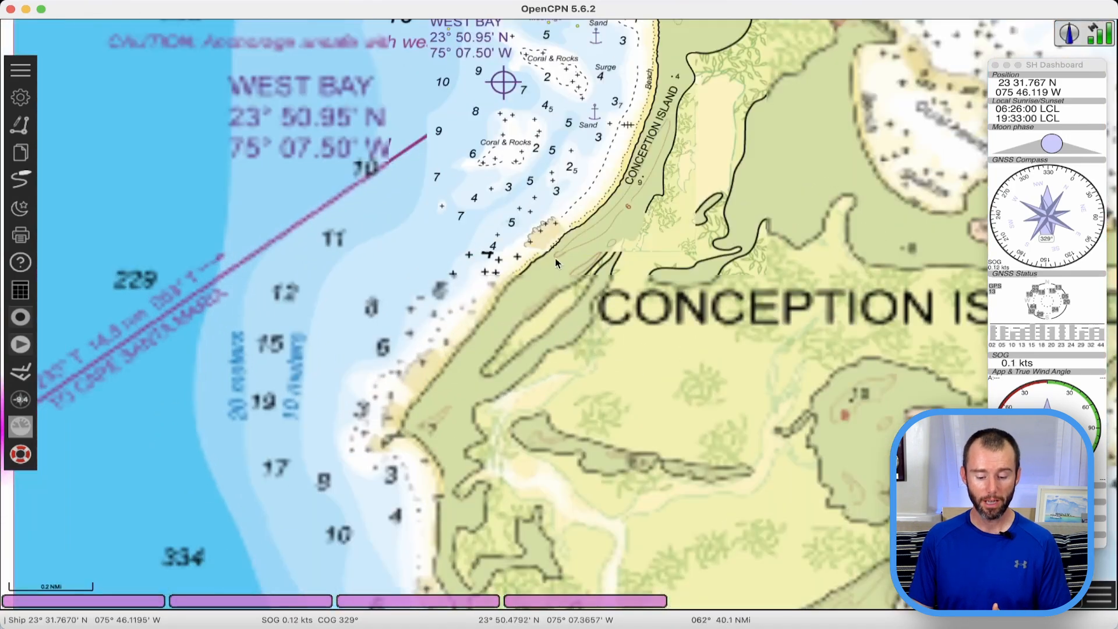
{"action": "left_click_drag", "start_coordinate": [567, 164], "coordinate": [485, 317]}
{"action": "scroll", "coordinate": [477, 255], "scroll_direction": "down", "scroll_amount": 3}
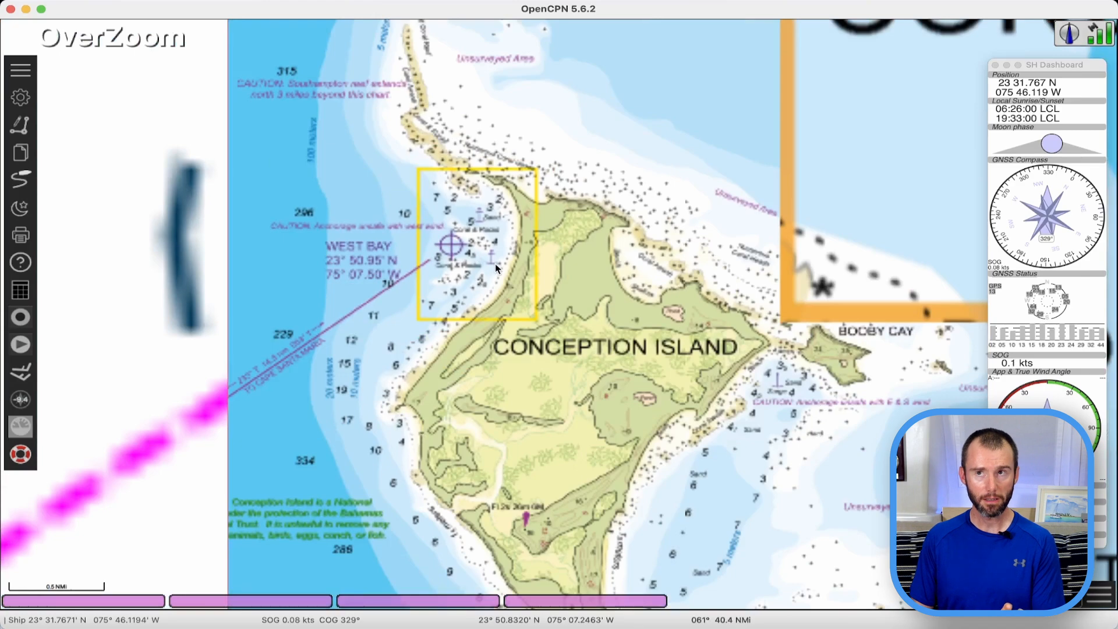
{"action": "scroll", "coordinate": [438, 243], "scroll_direction": "up", "scroll_amount": 3}
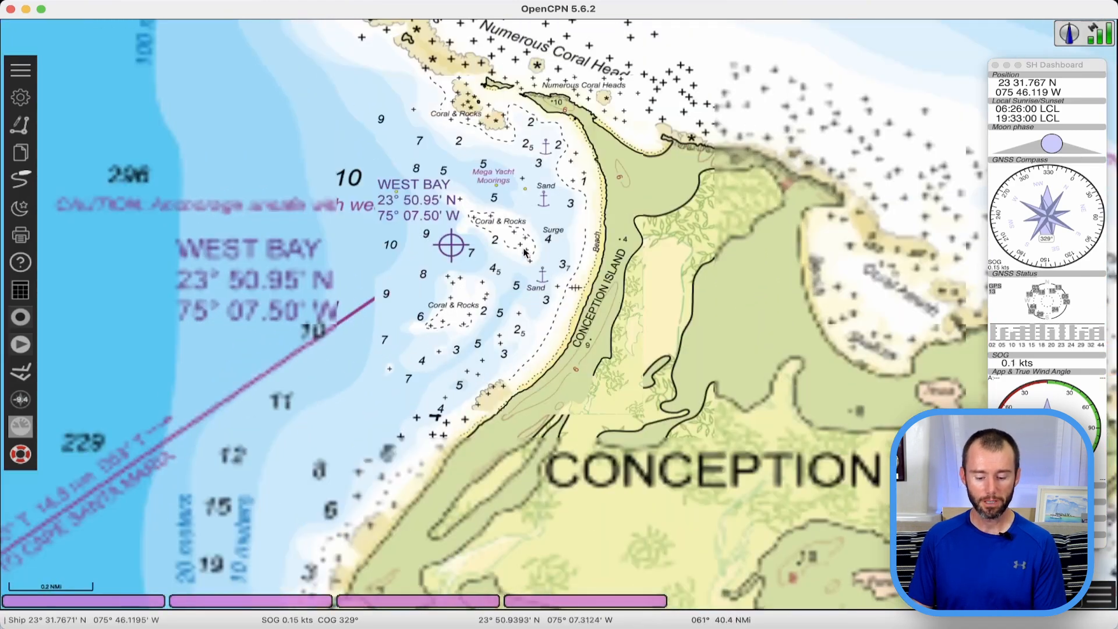
{"action": "scroll", "coordinate": [525, 252], "scroll_direction": "up", "scroll_amount": 1}
{"action": "left_click_drag", "start_coordinate": [527, 207], "coordinate": [522, 291]}
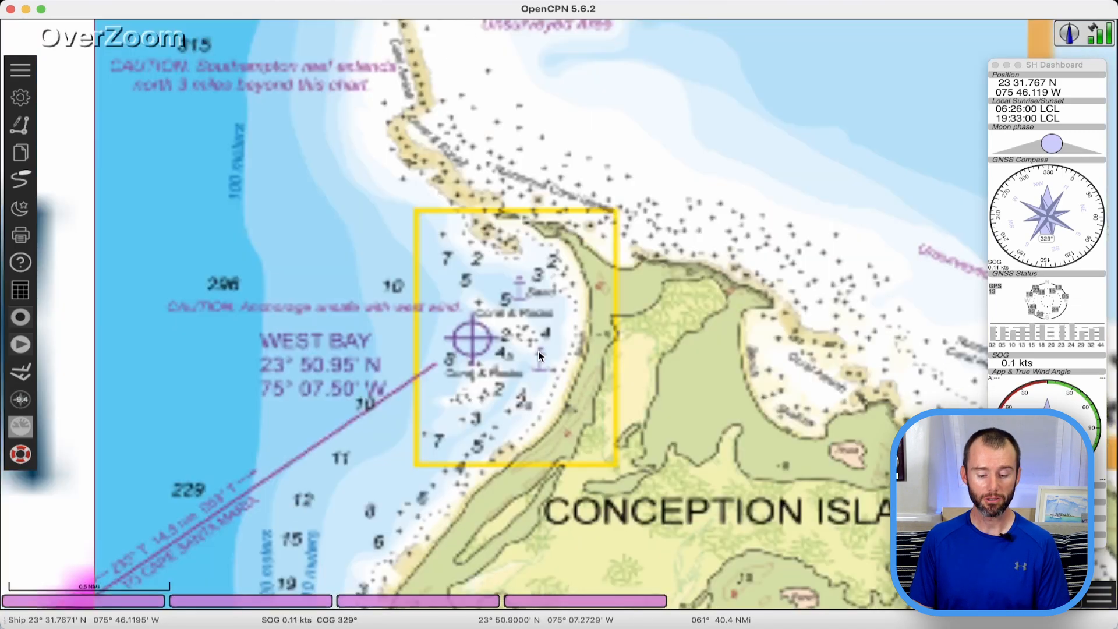
- Return to a regional chart view showing both Conception Island and Great Exuma
{"action": "scroll", "coordinate": [542, 358], "scroll_direction": "down", "scroll_amount": 5}
{"action": "left_click_drag", "start_coordinate": [335, 473], "coordinate": [531, 271]}
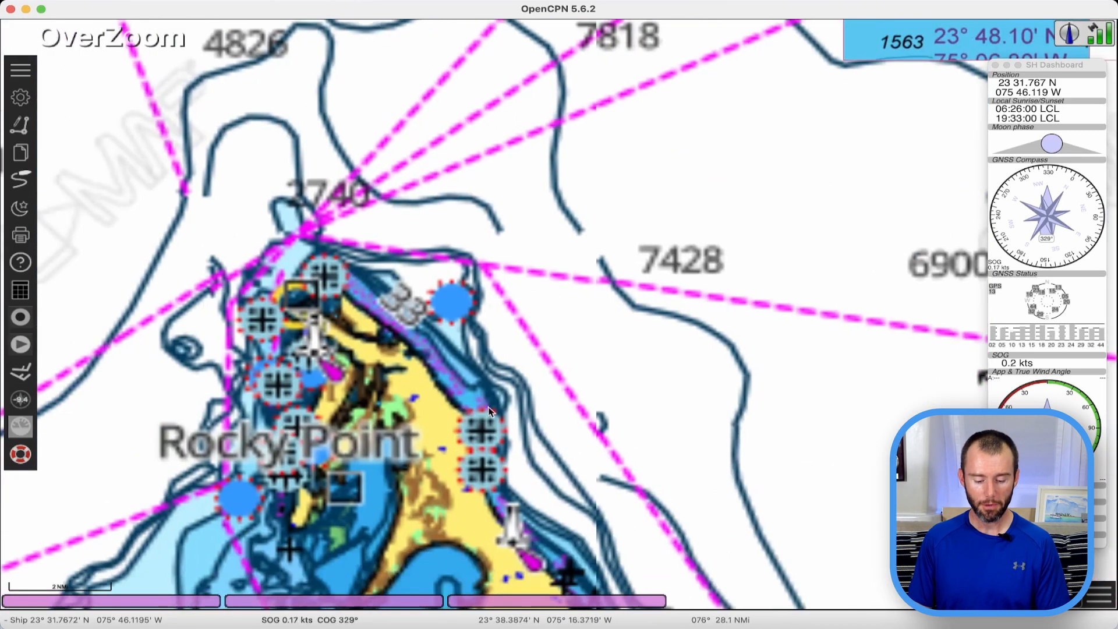
{"action": "left_click_drag", "start_coordinate": [393, 510], "coordinate": [661, 393]}
{"action": "left_click_drag", "start_coordinate": [396, 481], "coordinate": [464, 447]}
{"action": "scroll", "coordinate": [395, 449], "scroll_direction": "down", "scroll_amount": 5}
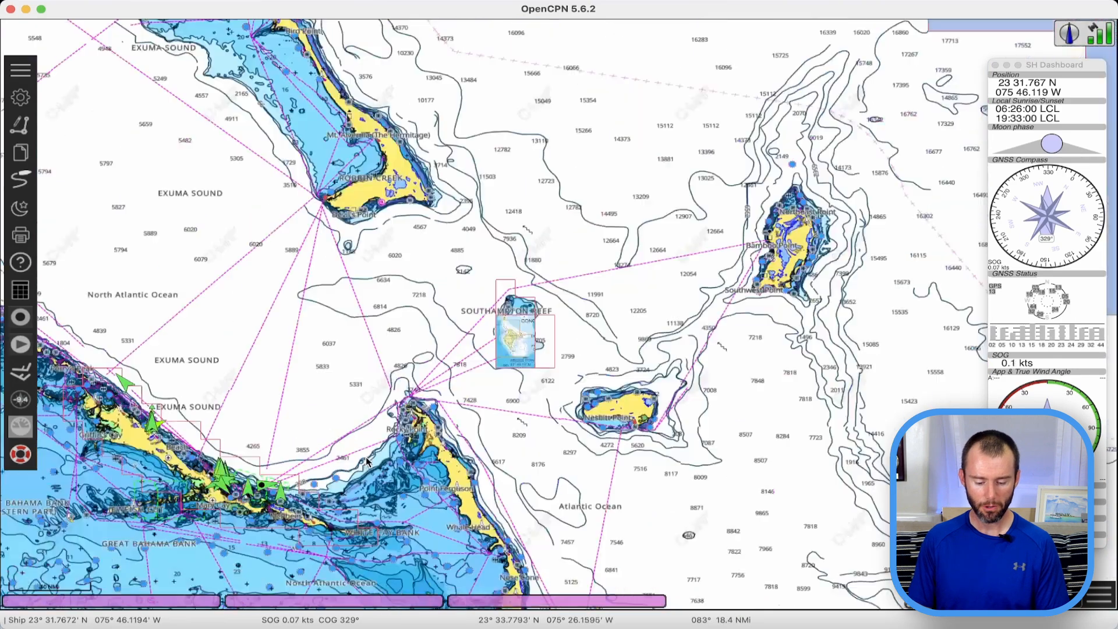
- Examine the detailed Great Exuma chart at close range around the Monument anchorage, Stocking Harbour and Stocking Island
{"action": "left_click_drag", "start_coordinate": [395, 449], "coordinate": [550, 376]}
{"action": "scroll", "coordinate": [398, 392], "scroll_direction": "up", "scroll_amount": 2}
{"action": "scroll", "coordinate": [397, 392], "scroll_direction": "up", "scroll_amount": 2}
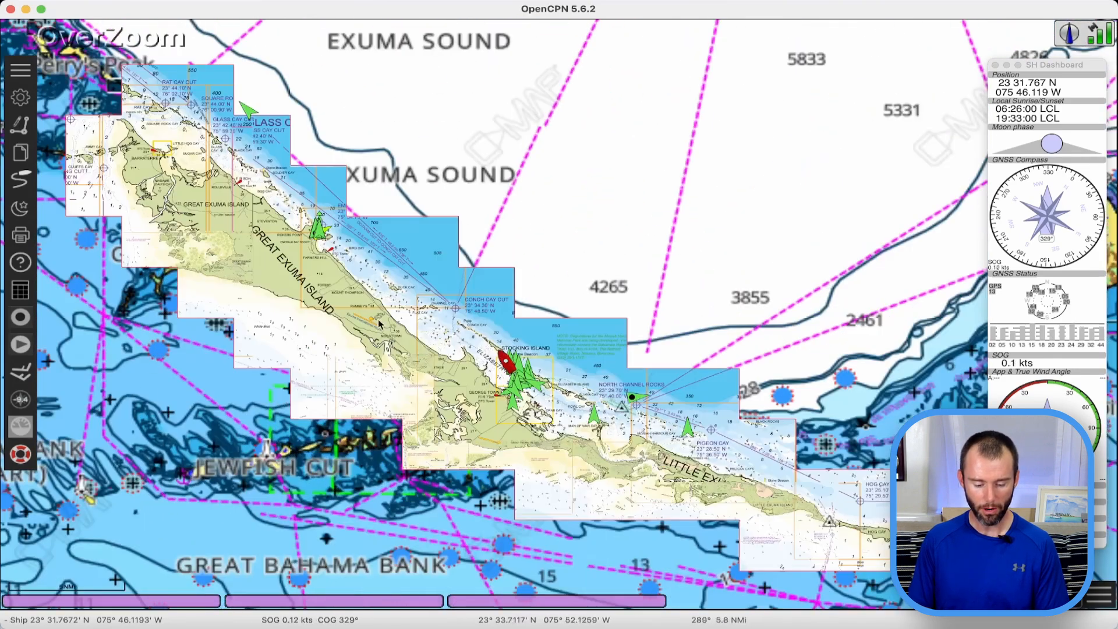
{"action": "scroll", "coordinate": [505, 367], "scroll_direction": "up", "scroll_amount": 6}
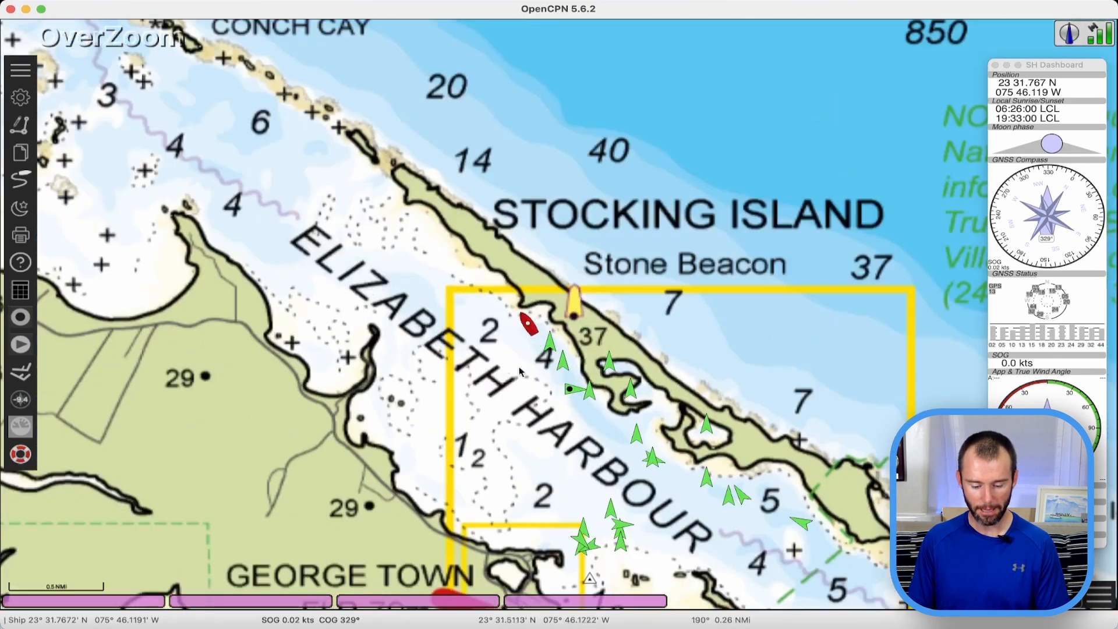
{"action": "scroll", "coordinate": [520, 372], "scroll_direction": "up", "scroll_amount": 2}
{"action": "left_click_drag", "start_coordinate": [612, 468], "coordinate": [521, 398]}
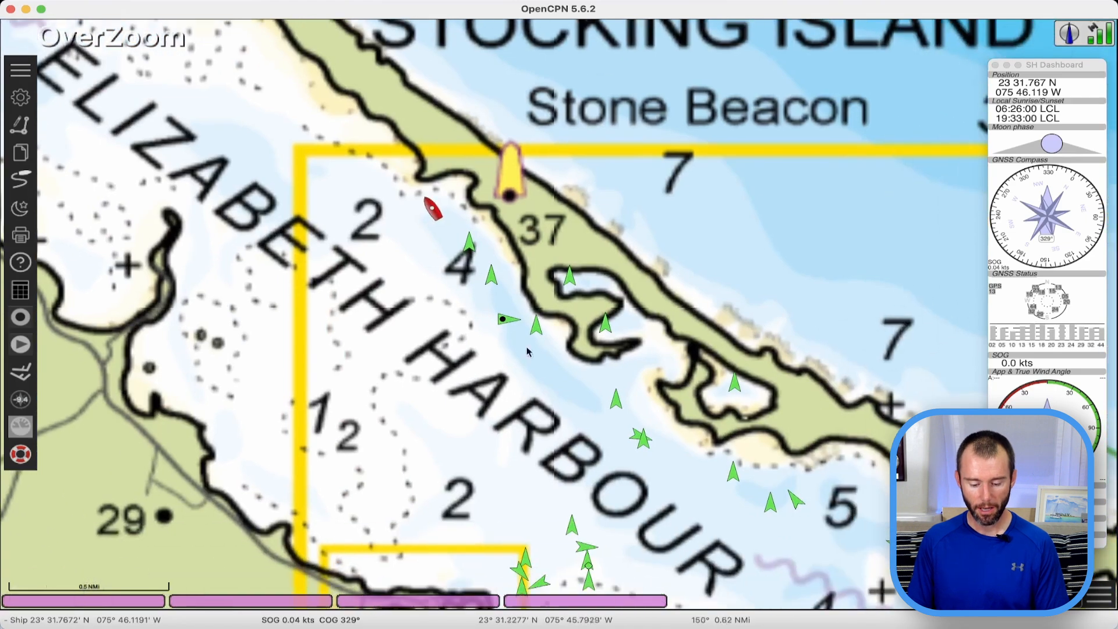
{"action": "scroll", "coordinate": [501, 374], "scroll_direction": "up", "scroll_amount": 2}
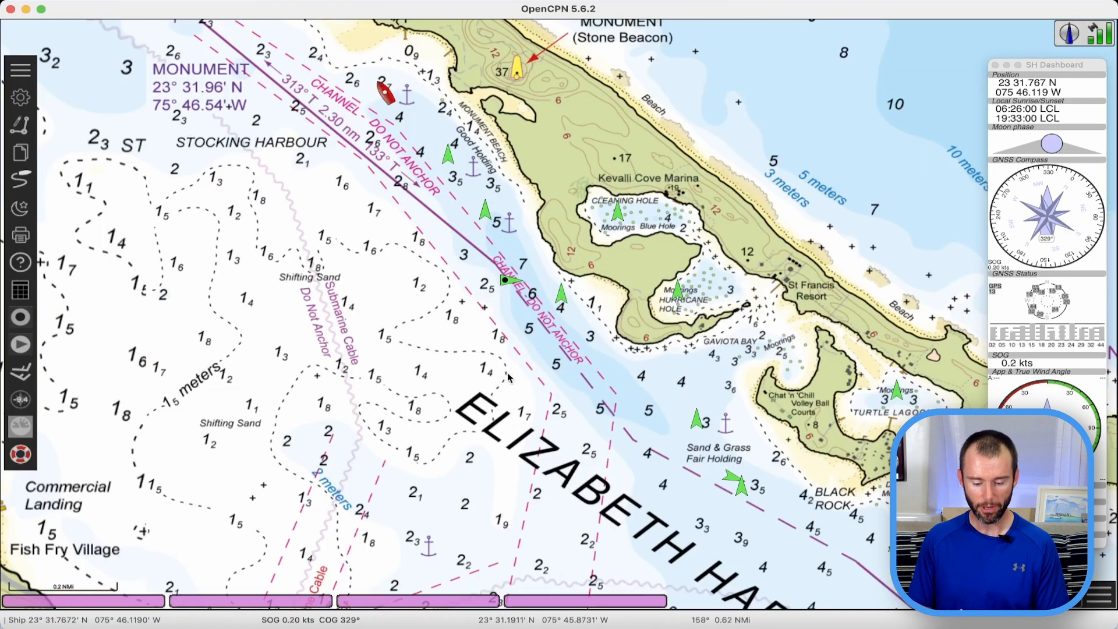
{"action": "left_click_drag", "start_coordinate": [295, 136], "coordinate": [296, 236]}
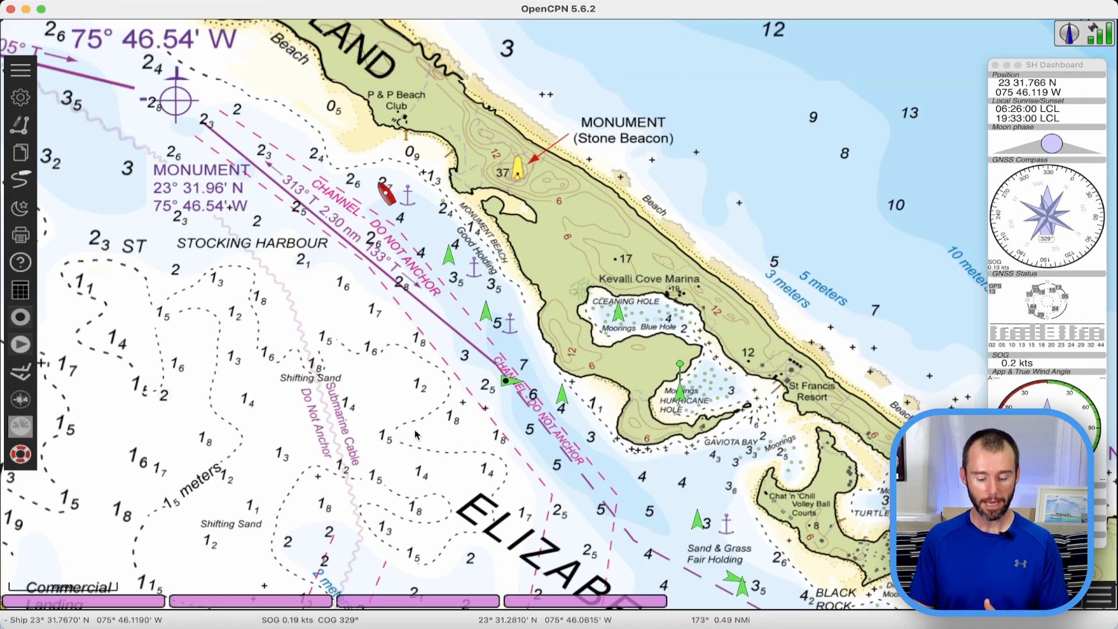
- Hide the Great Exuma Aqua Maps Z14+Z17 chart to show the satellite imagery around Stocking Island
{"action": "mouse_move", "coordinate": [121, 610]}
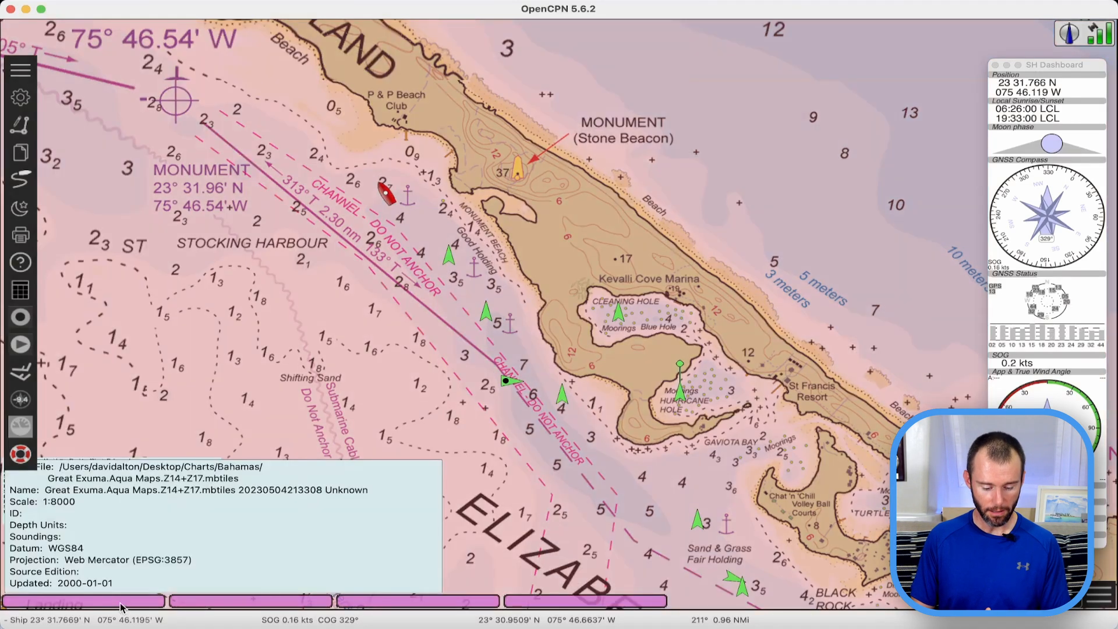
{"action": "left_click", "coordinate": [122, 607]}
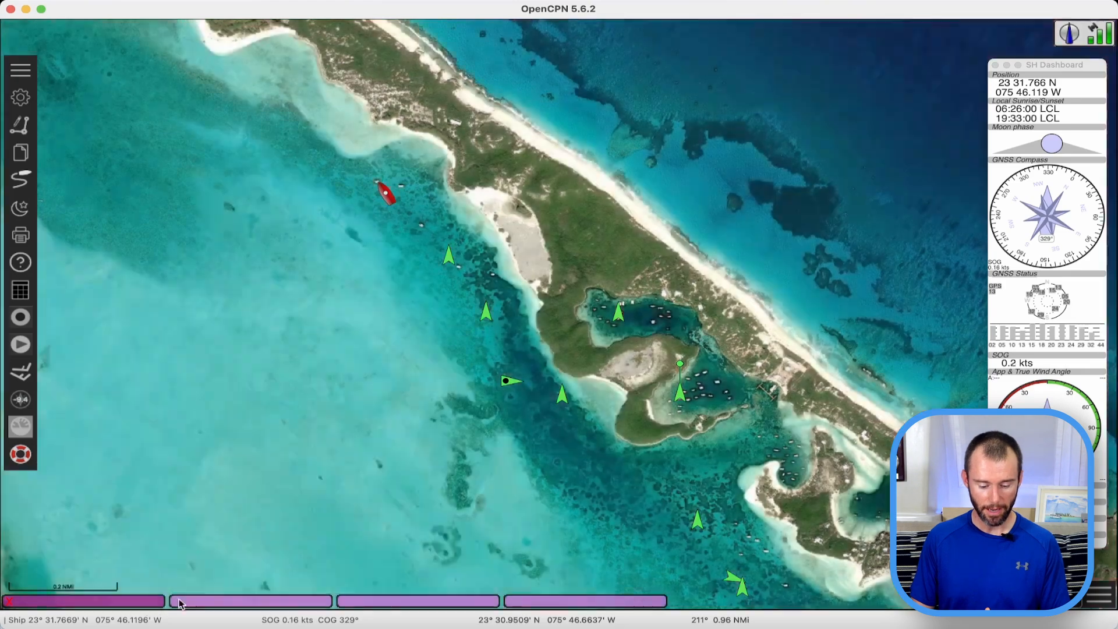
{"action": "mouse_move", "coordinate": [283, 602]}
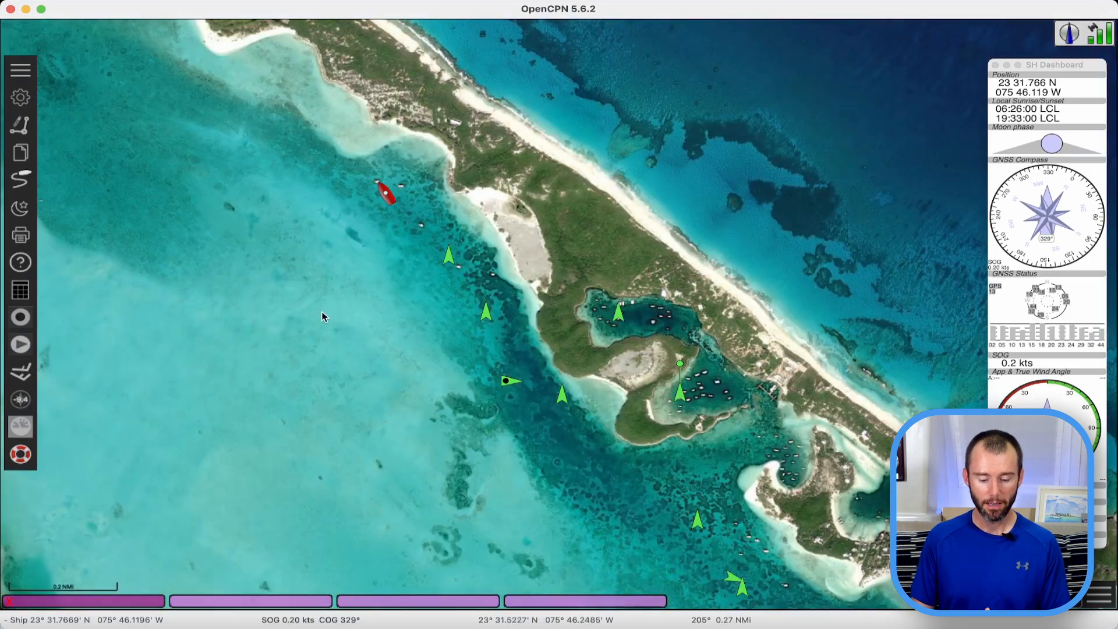
{"action": "left_click_drag", "start_coordinate": [278, 247], "coordinate": [358, 388]}
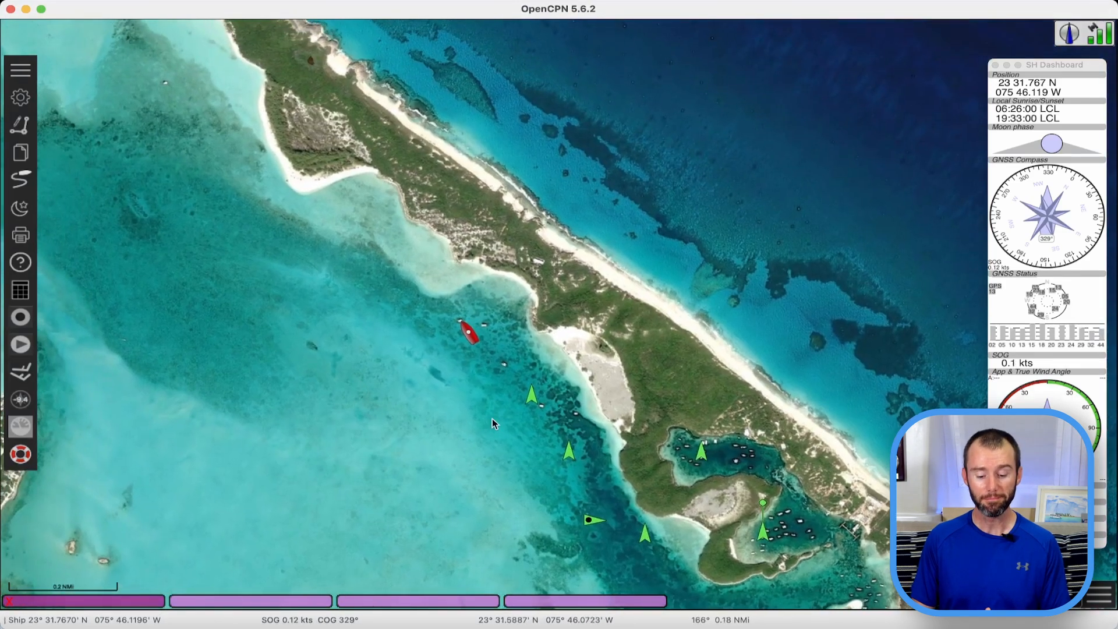
- Examine the satellite imagery along Great Exuma's coast northwest of Stocking Island and back toward Elizabeth Harbour
{"action": "scroll", "coordinate": [491, 418], "scroll_direction": "down", "scroll_amount": 5}
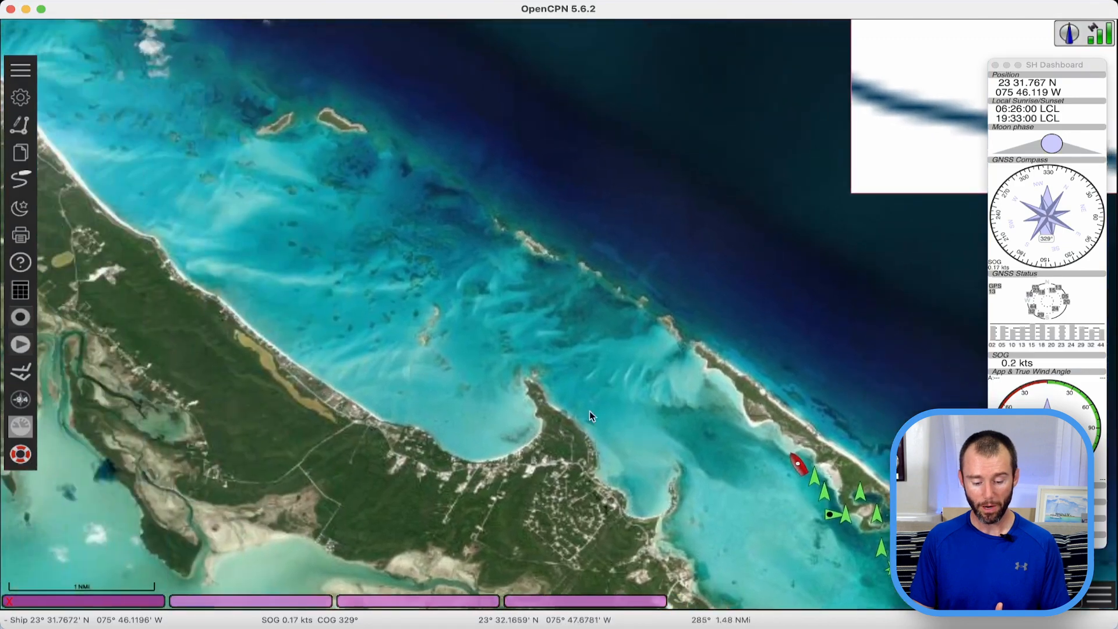
{"action": "left_click_drag", "start_coordinate": [264, 257], "coordinate": [606, 387]}
{"action": "left_click_drag", "start_coordinate": [393, 255], "coordinate": [680, 417]}
{"action": "left_click_drag", "start_coordinate": [356, 221], "coordinate": [578, 376]}
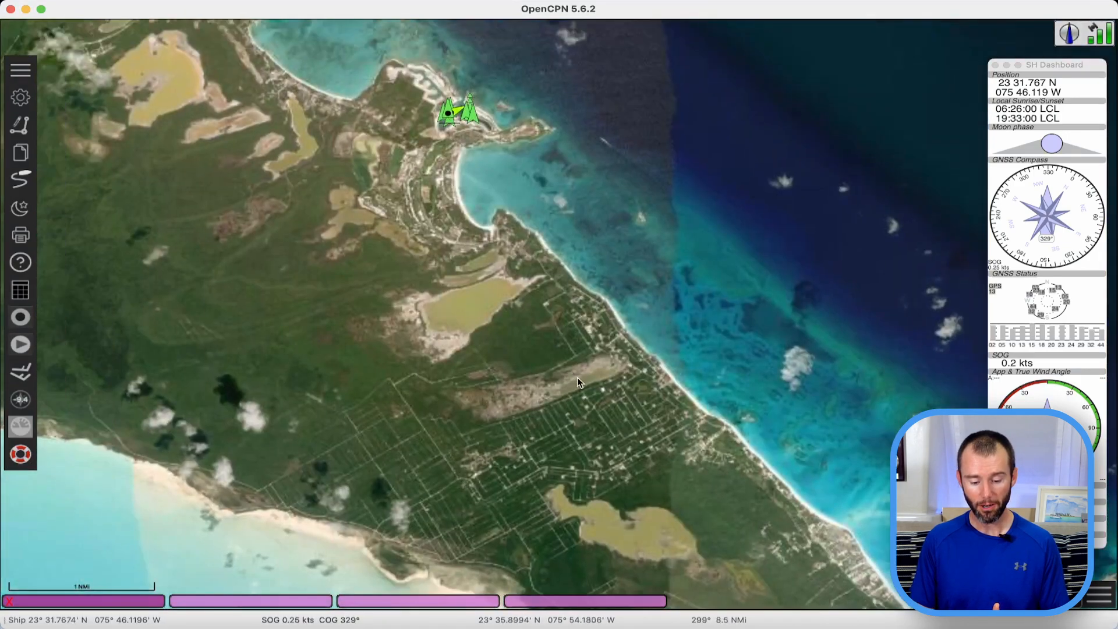
{"action": "left_click_drag", "start_coordinate": [694, 400], "coordinate": [269, 145]}
{"action": "left_click_drag", "start_coordinate": [640, 446], "coordinate": [247, 220]}
{"action": "left_click_drag", "start_coordinate": [627, 434], "coordinate": [432, 316]}
- Examine the satellite imagery of the Stocking Island anchorages and Elizabeth Harbour in close detail, ending on a wider harbour view
{"action": "scroll", "coordinate": [503, 326], "scroll_direction": "up", "scroll_amount": 2}
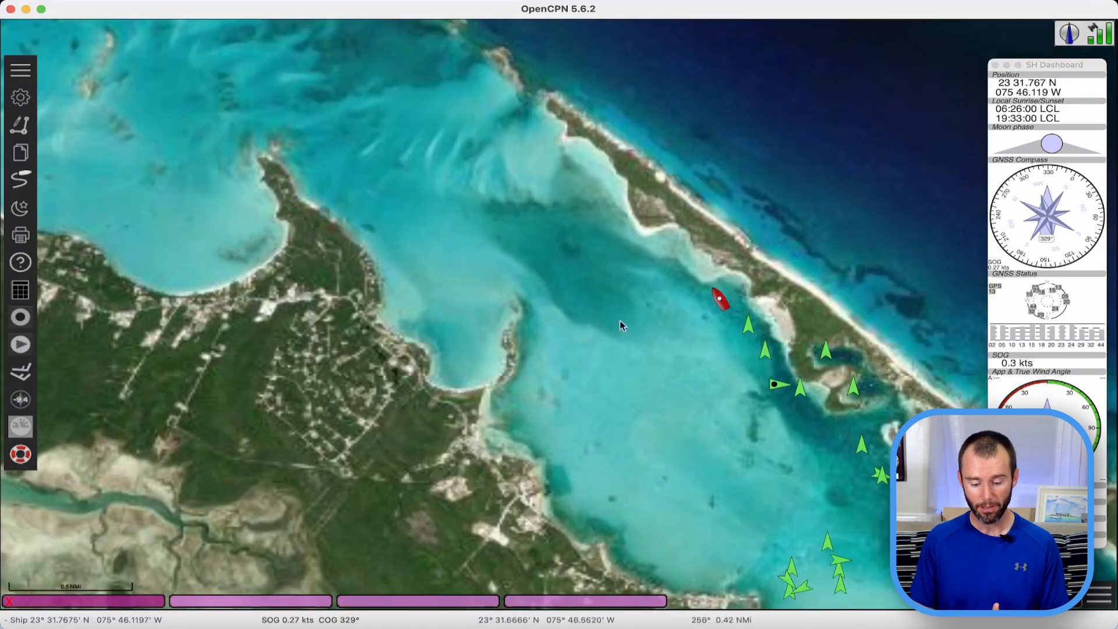
{"action": "scroll", "coordinate": [621, 322], "scroll_direction": "up", "scroll_amount": 2}
{"action": "scroll", "coordinate": [728, 376], "scroll_direction": "up", "scroll_amount": 2}
{"action": "left_click_drag", "start_coordinate": [644, 264], "coordinate": [409, 366]}
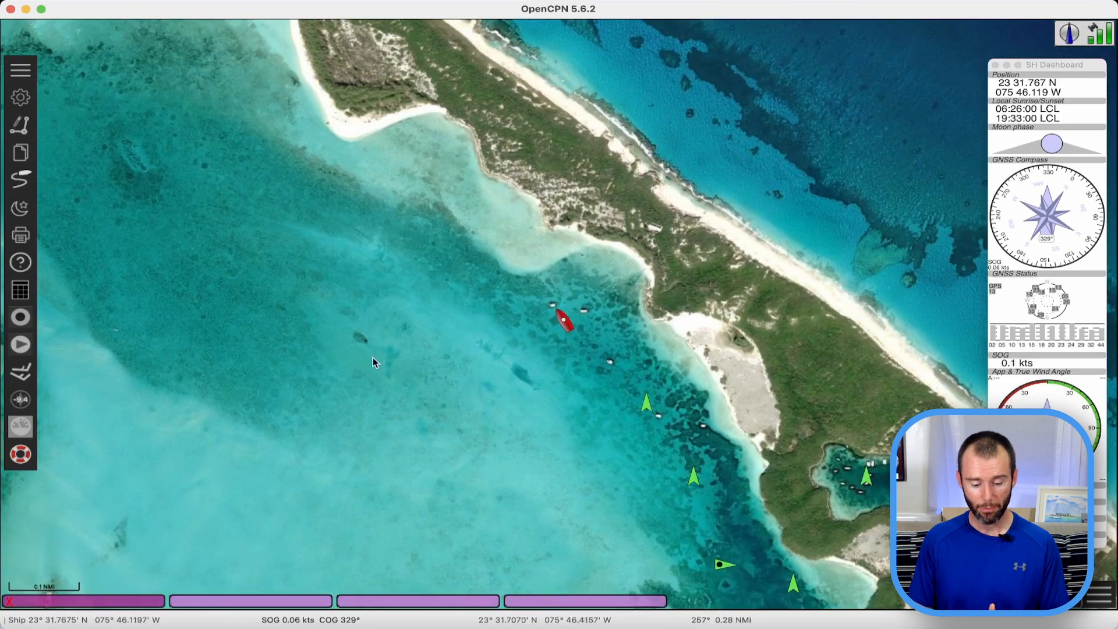
{"action": "left_click_drag", "start_coordinate": [702, 510], "coordinate": [484, 307]}
{"action": "left_click_drag", "start_coordinate": [614, 569], "coordinate": [456, 299]}
{"action": "left_click_drag", "start_coordinate": [514, 466], "coordinate": [487, 387]}
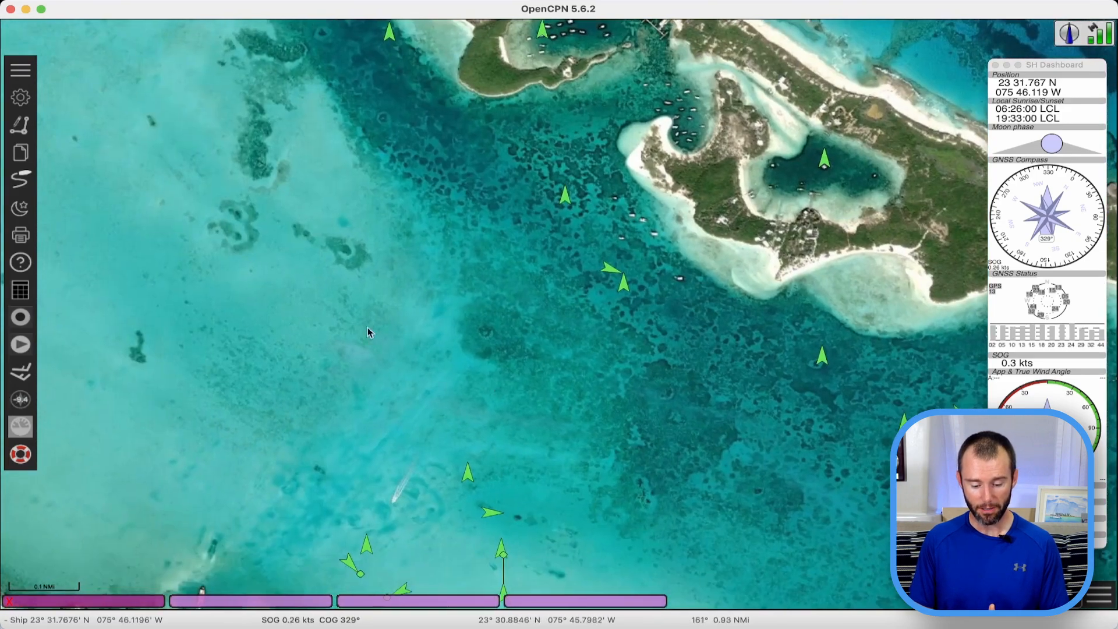
{"action": "left_click_drag", "start_coordinate": [574, 464], "coordinate": [400, 243]}
{"action": "left_click_drag", "start_coordinate": [445, 386], "coordinate": [299, 252]}
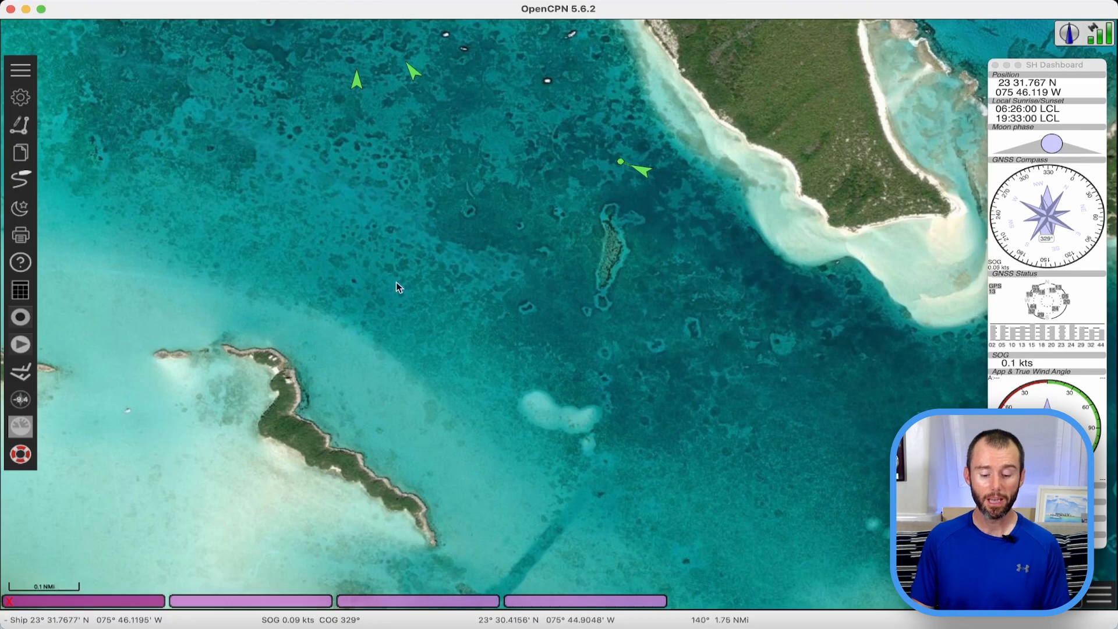
{"action": "scroll", "coordinate": [396, 281], "scroll_direction": "down", "scroll_amount": 5}
{"action": "left_click_drag", "start_coordinate": [372, 258], "coordinate": [551, 389]}
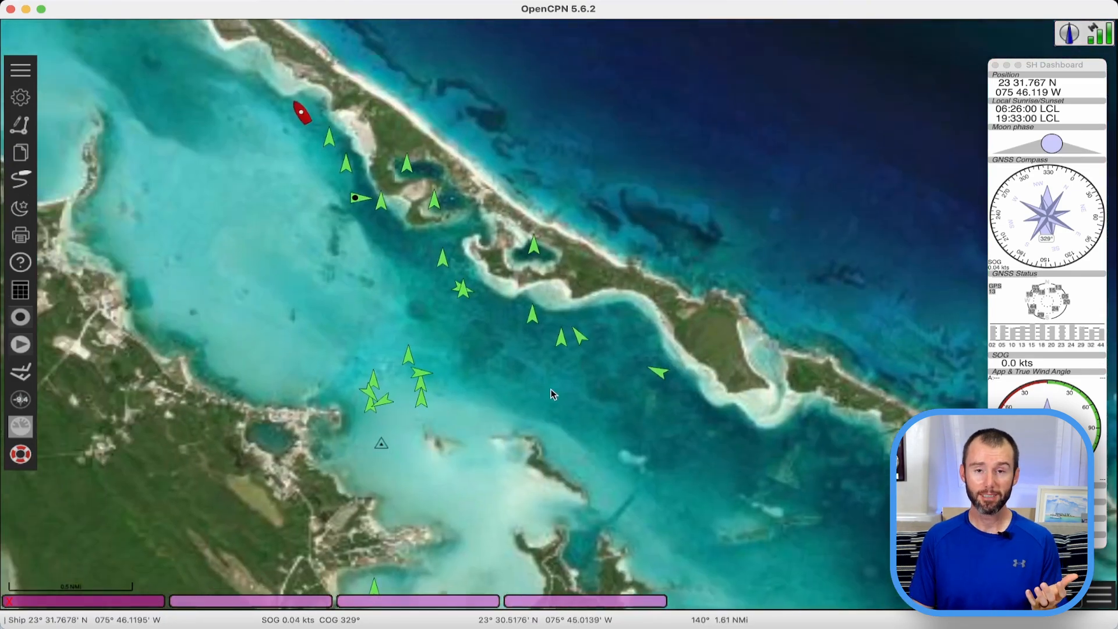
{"action": "scroll", "coordinate": [551, 389], "scroll_direction": "down", "scroll_amount": 2}
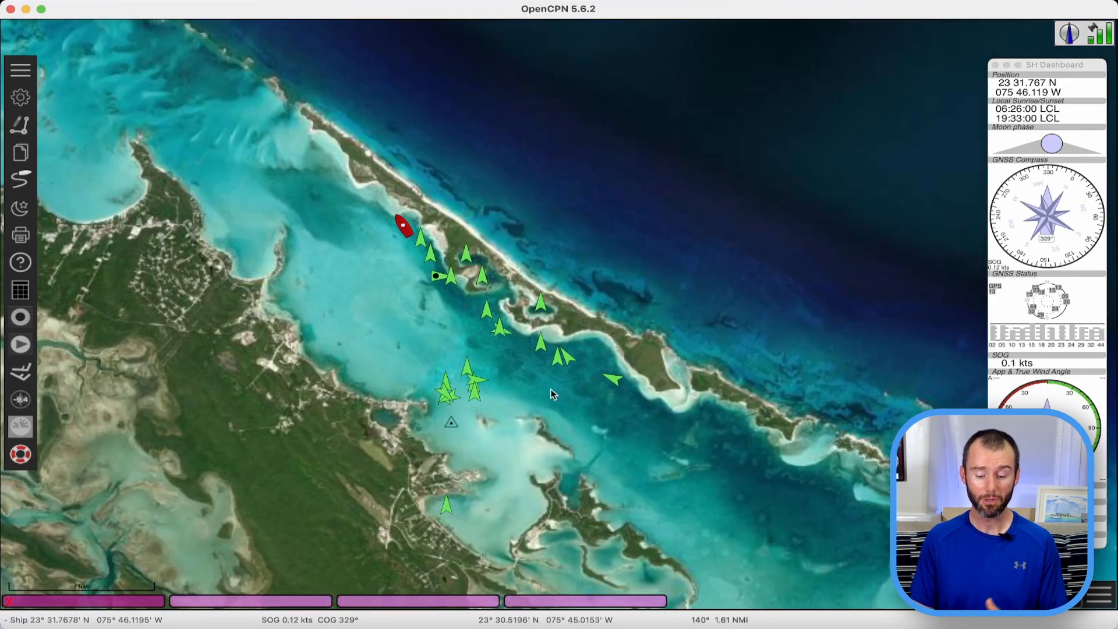